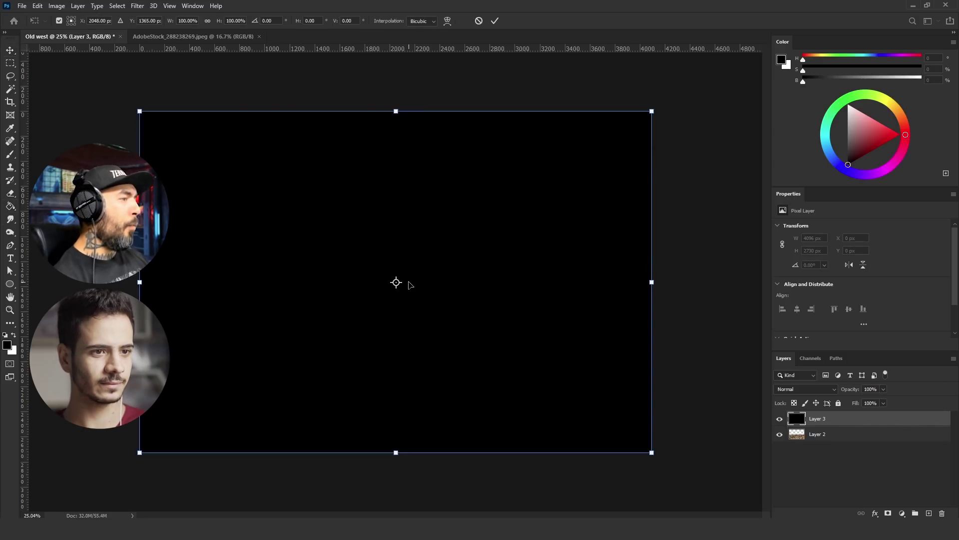
Scale the black full-canvas layer to 33% width and 33% height
type("33")
key("Tab")
type("33")
key("Tab")
key("Return")
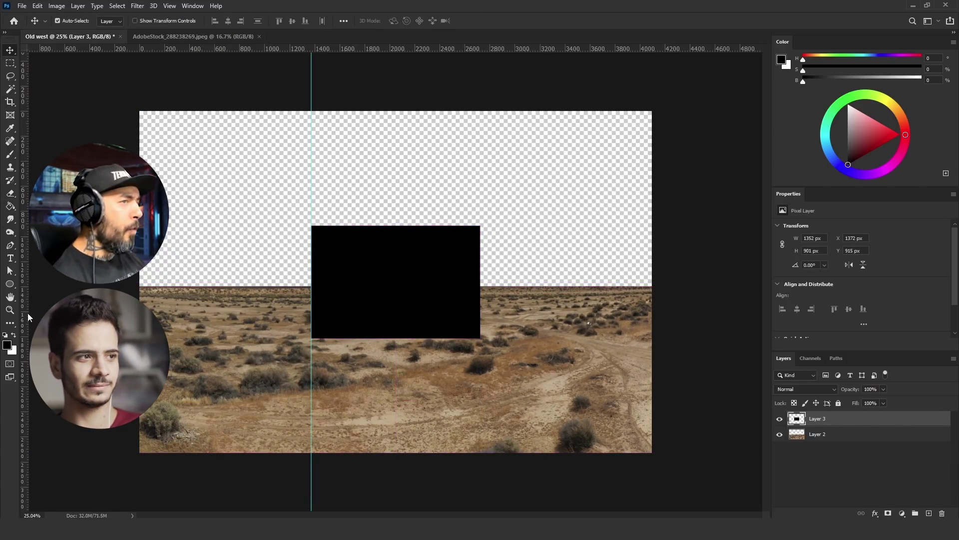
Place guides along the small black rectangle's edges to mark the canvas thirds, and delete the rectangle layer
left_click(192, 6)
left_click_drag(422, 49, 400, 338)
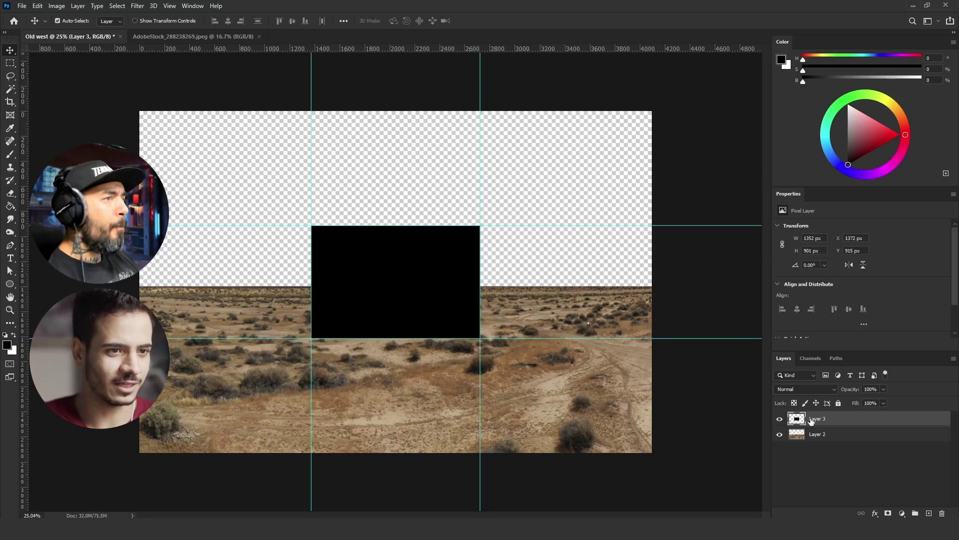
key("Delete")
Squash the desert ground layer vertically to 68.62% so its horizon sits on the lower horizontal guide
right_click(162, 210)
left_click(295, 232)
left_click_drag(406, 299, 400, 339)
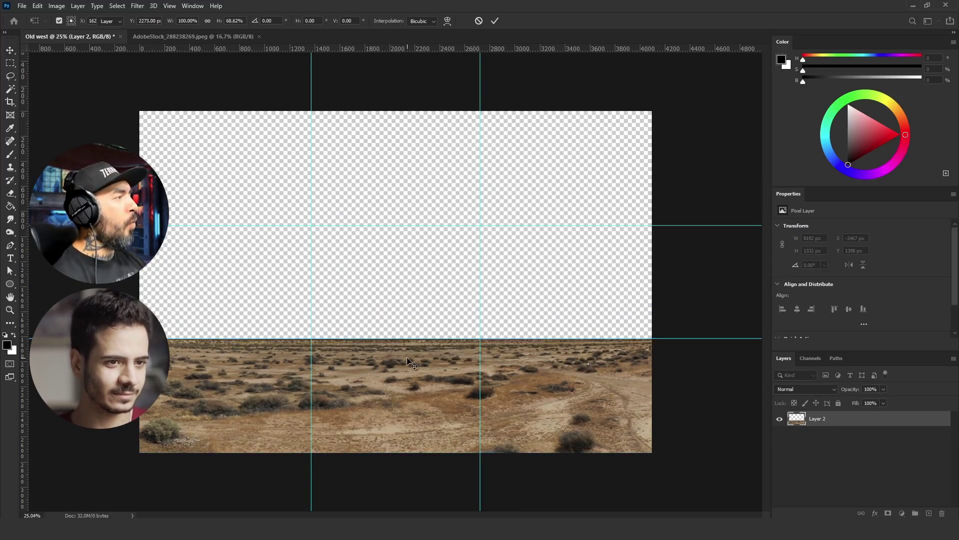
key("Return")
key("l")
key("ctrl+d")
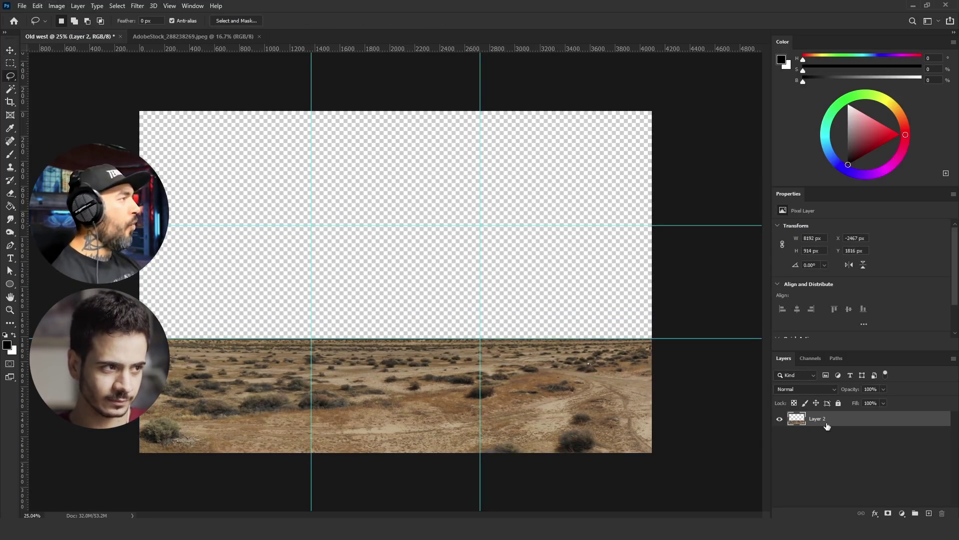
key("ctrl+t")
scroll(350, 385, "down", 11)
key("Escape")
Crop the whole selected canvas to trim the ground layer's pixels outside it, and clear the selection
scroll(394, 381, "up", 13)
key("ctrl+a")
left_click(56, 6)
left_click(68, 115)
key("ctrl+d")
scroll(153, 362, "down", 5)
scroll(409, 326, "up", 5)
Open the red canyon panorama AdobeStock_355057732.jpeg
left_click(20, 6)
left_click(30, 28)
scroll(659, 240, "down", 8)
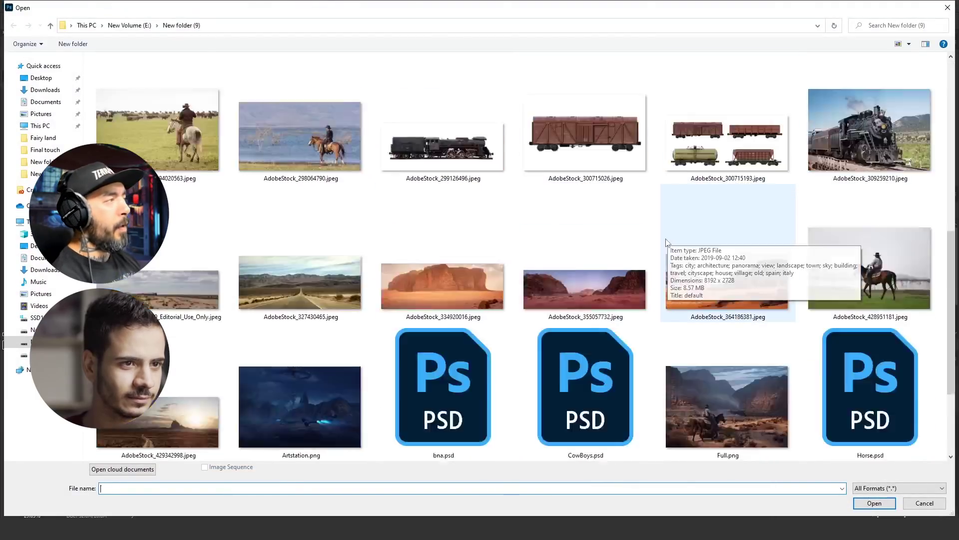
double_click(572, 157)
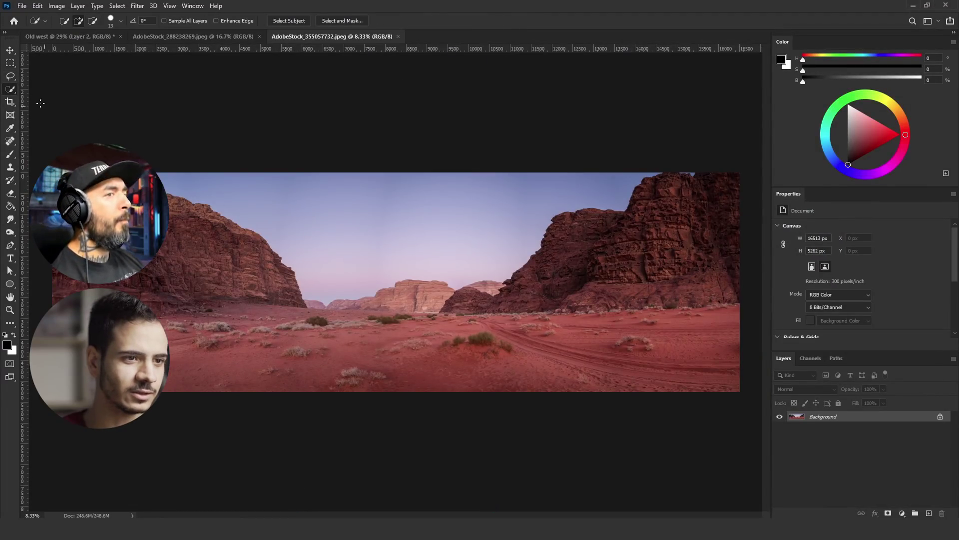
Select both red cliffs without the sky and refine the edge detection radius in Select and Mask
left_click_drag(222, 279, 227, 281)
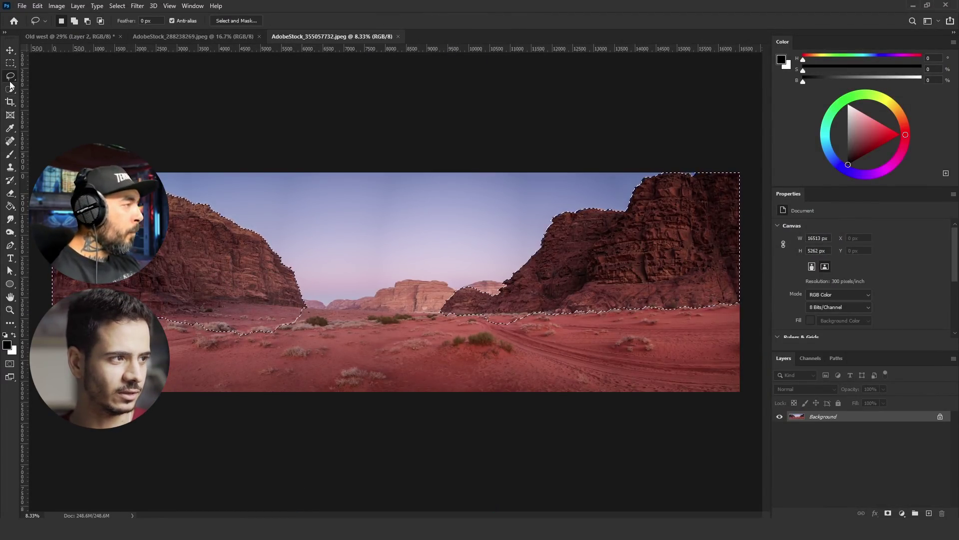
left_click_drag(821, 192, 856, 189)
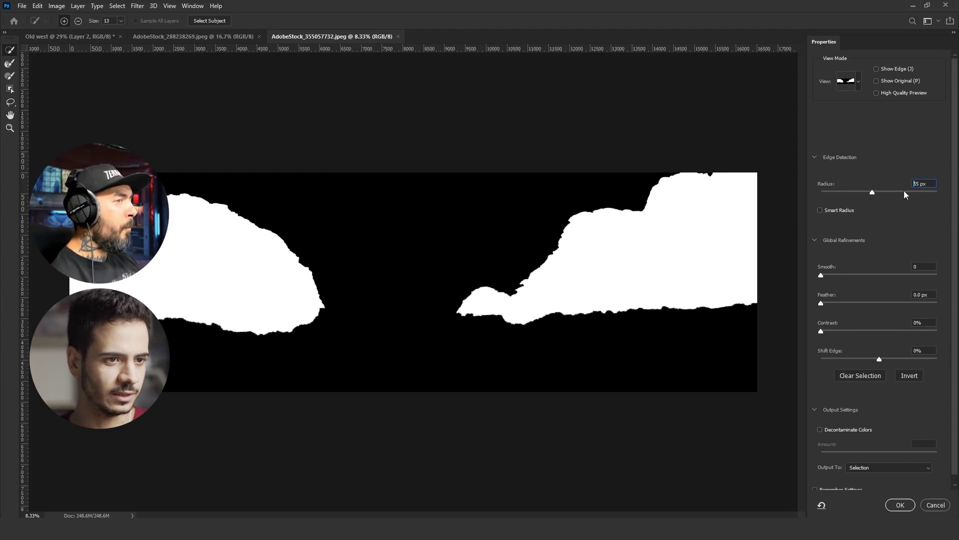
left_click(10, 128)
left_click_drag(572, 241, 650, 237)
left_click_drag(926, 192, 866, 193)
left_click(900, 505)
Mask the canyon photo to the cliff selection and add an empty layer beneath it
scroll(440, 282, "down", 10)
scroll(440, 283, "up", 1)
left_click(888, 513)
left_click(929, 513, "ctrl")
Fill the empty layer below the cliffs with neutral gray at 50% brightness
key("shift+F5")
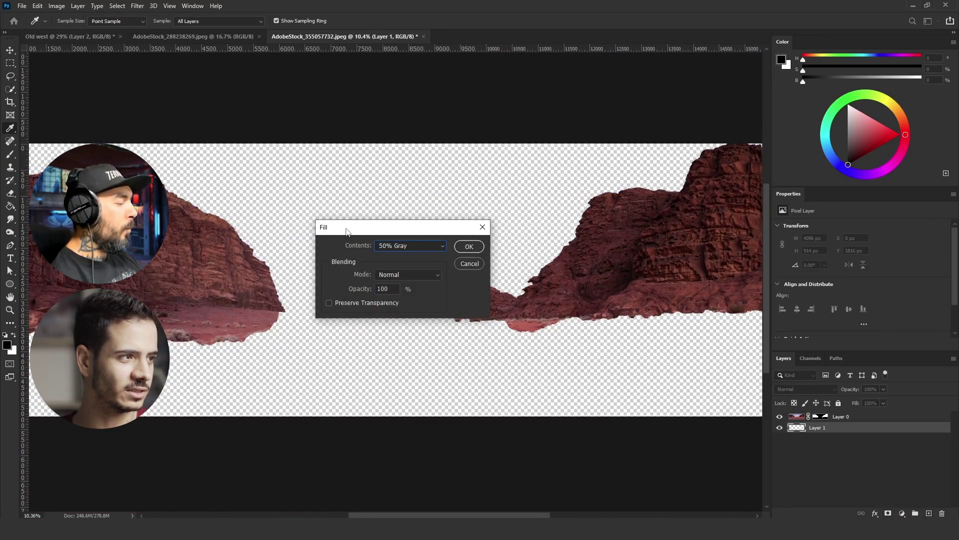
left_click(469, 246)
left_click(37, 6)
left_click(10, 206)
left_click(7, 345)
left_click_drag(862, 448, 809, 448)
type("50")
key("Return")
left_click(398, 275)
scroll(515, 253, "up", 5)
scroll(460, 186, "down", 6)
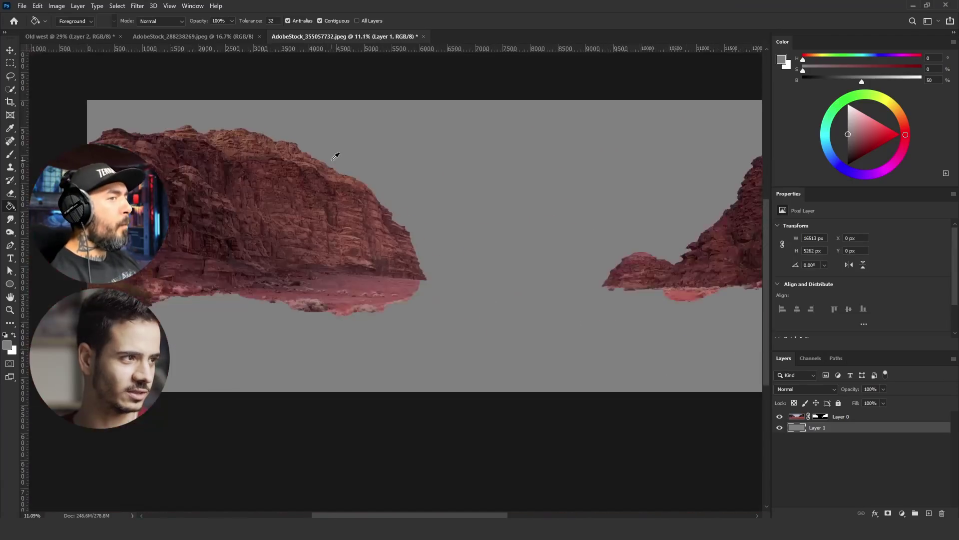
Apply the cliff layer's mask permanently to its pixels
left_click(10, 76)
scroll(460, 228, "down", 2)
right_click(820, 417)
left_click(794, 444)
Lasso the cliff on the canyon photo's right side and paste a copy into the Old west document
left_click_drag(719, 308, 609, 181)
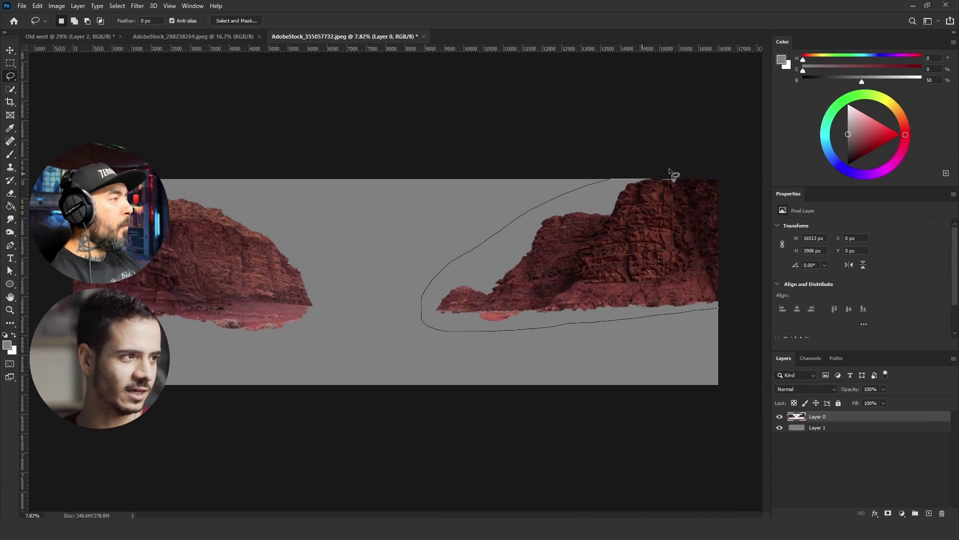
key("ctrl+c")
left_click(68, 36)
key("ctrl+v")
Flip and scale the pasted cliff to rise along the scene's left side, and move its layer below the ground layer
key("ctrl+t")
mouse_move(184, 224)
left_mouse_down()
mouse_move(492, 263)
mouse_move(216, 244)
mouse_move(299, 216)
mouse_move(351, 226)
left_mouse_up()
left_click_drag(603, 307, 568, 324)
right_click(569, 280)
left_click(595, 438)
left_click_drag(594, 277, 328, 249)
left_click_drag(430, 233, 565, 229)
left_click_drag(328, 297, 350, 291)
left_click_drag(311, 425, 307, 425)
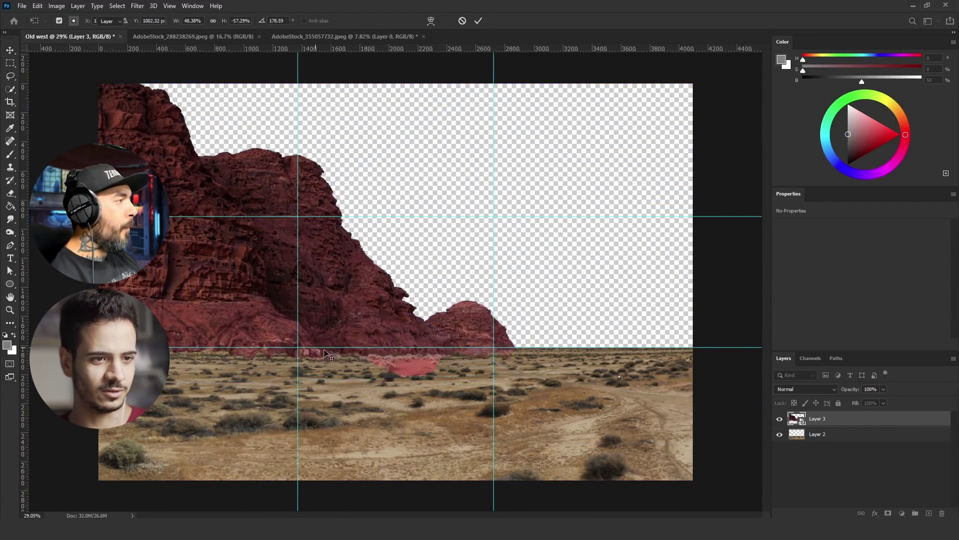
key("Return")
left_click_drag(824, 420, 825, 439)
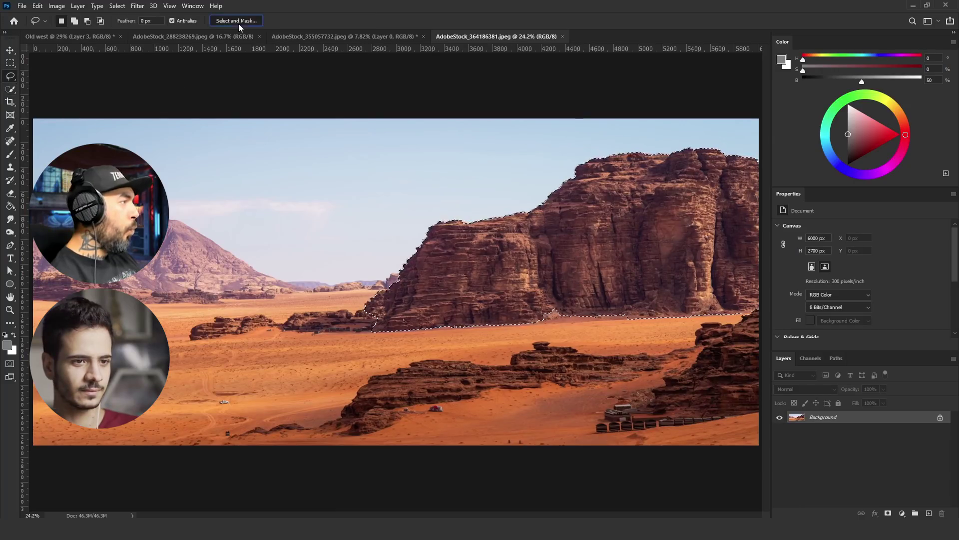
Refine the edges of the selected mesa in AdobeStock_364186381.jpeg and position its cutout behind the cliffs in Old west
left_click(237, 21)
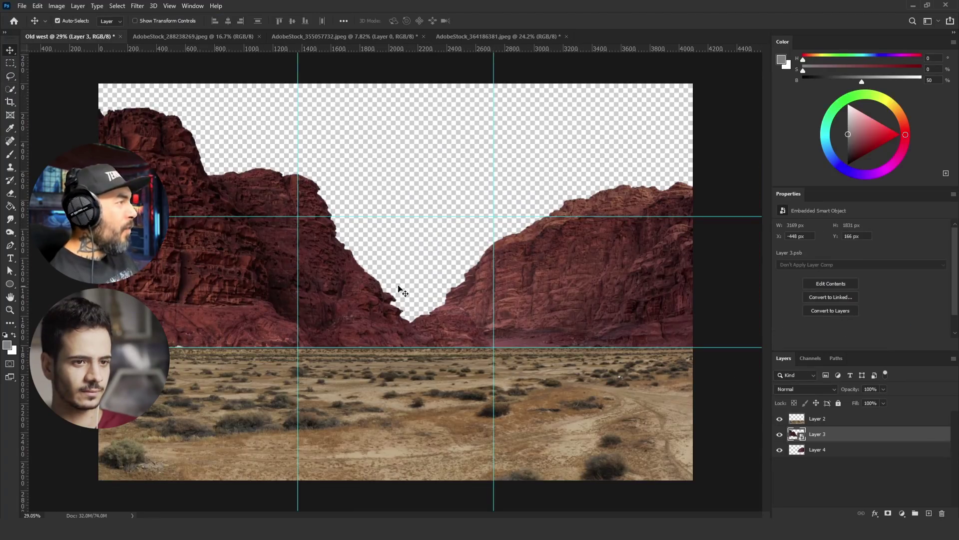
left_click_drag(399, 289, 442, 210)
key("Return")
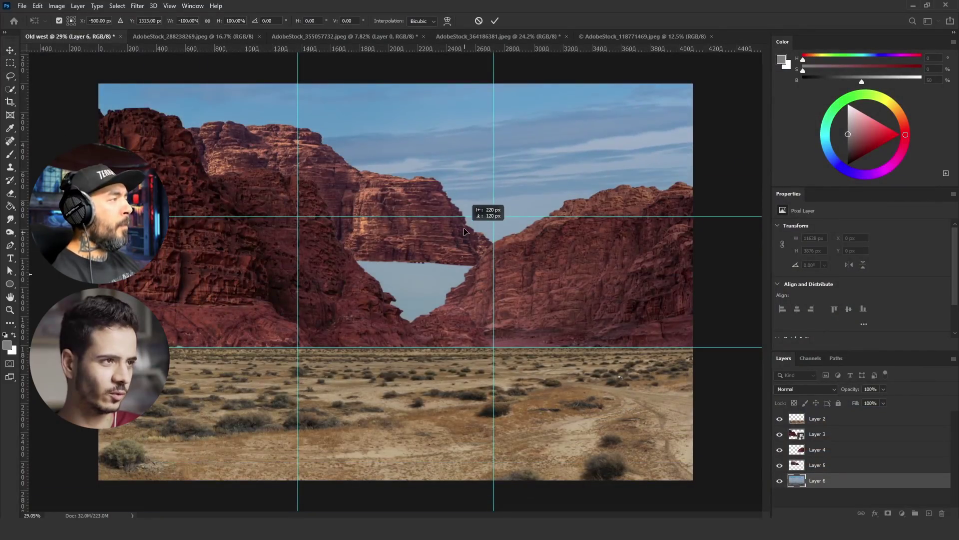
Crop the selected canvas to trim the sky layer's overhang, and rasterize the left cliff layer
key("ctrl+a")
left_click(56, 6)
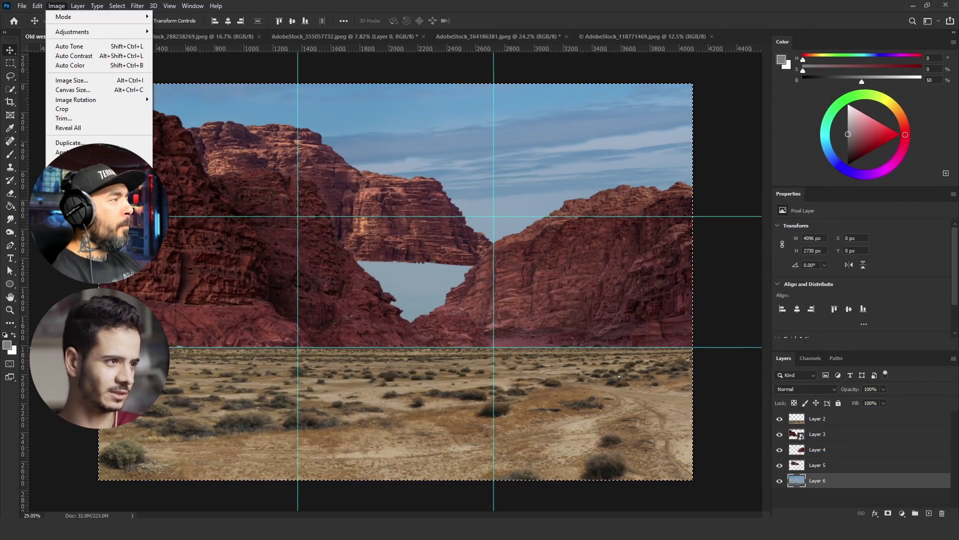
left_click(100, 109)
key("v")
right_click(818, 434)
left_click(853, 186)
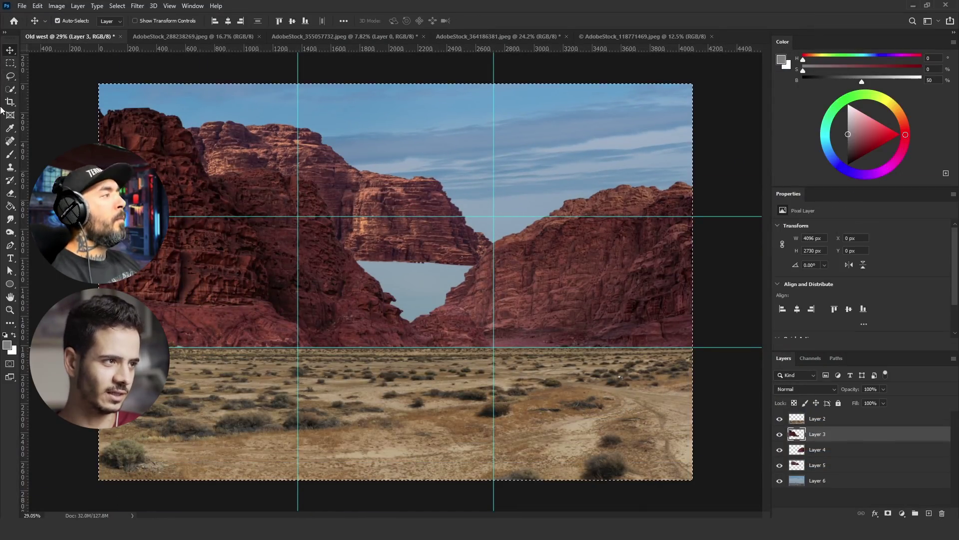
Crop the cliff layers to the full-canvas selection once more and deselect
key("l")
left_click(818, 449)
key("ctrl+a")
left_click(56, 5)
left_click(100, 108)
left_click(56, 6)
left_click(100, 109)
key("ctrl+d")
scroll(407, 300, "down", 1)
scroll(408, 300, "up", 1)
Close the source images already used and open AdobeStock_311833109_Editorial_Use_Only.jpeg
left_click(263, 36)
left_click(289, 36)
key("n")
left_click(268, 36)
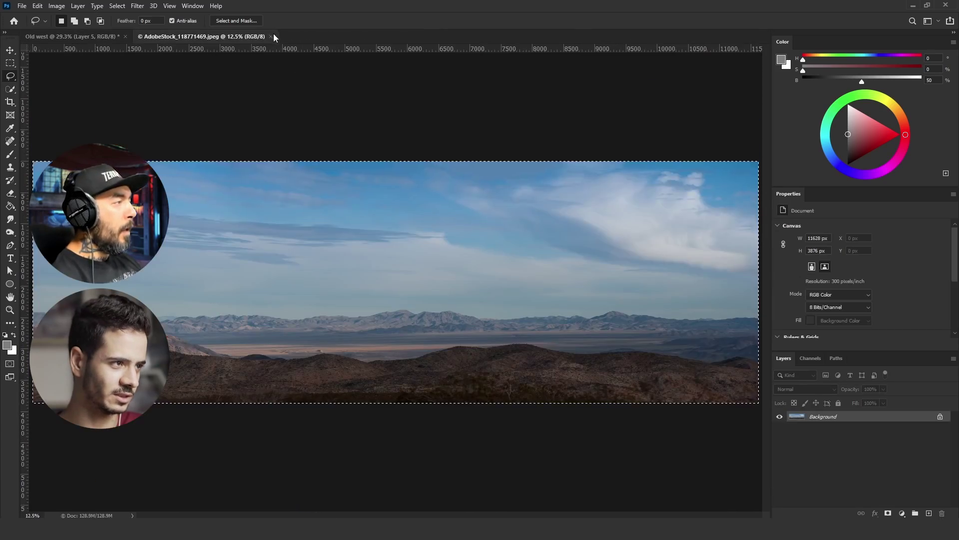
key("ctrl+o")
scroll(500, 260, "down", 3)
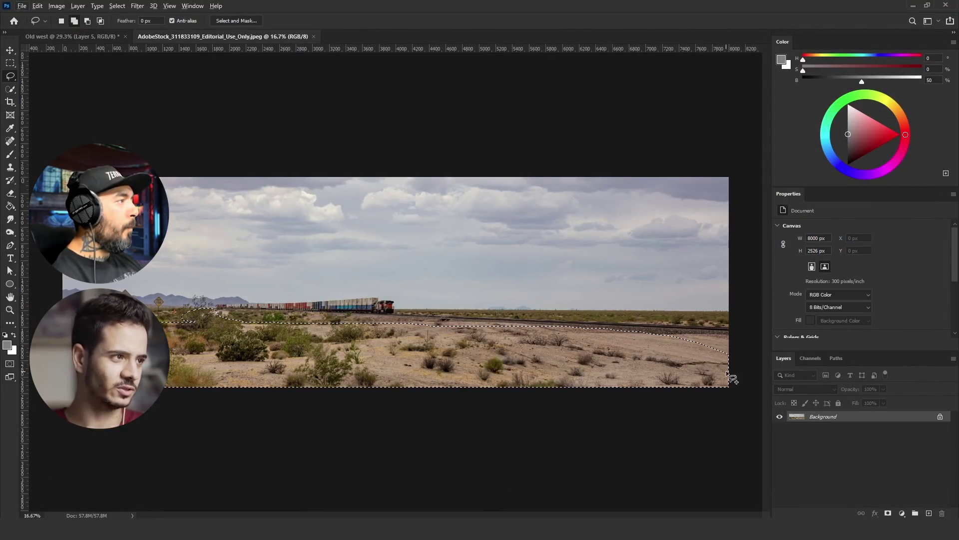
Refine the selection of the shrub-covered foreground in Select and Mask with a 58 px edge detection radius
left_click(231, 21)
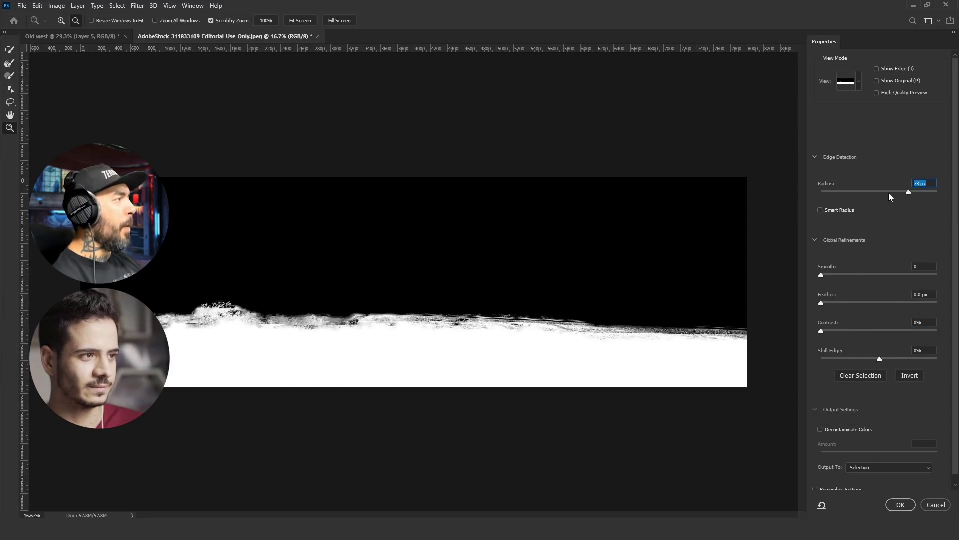
left_click_drag(904, 196, 898, 195)
key("r")
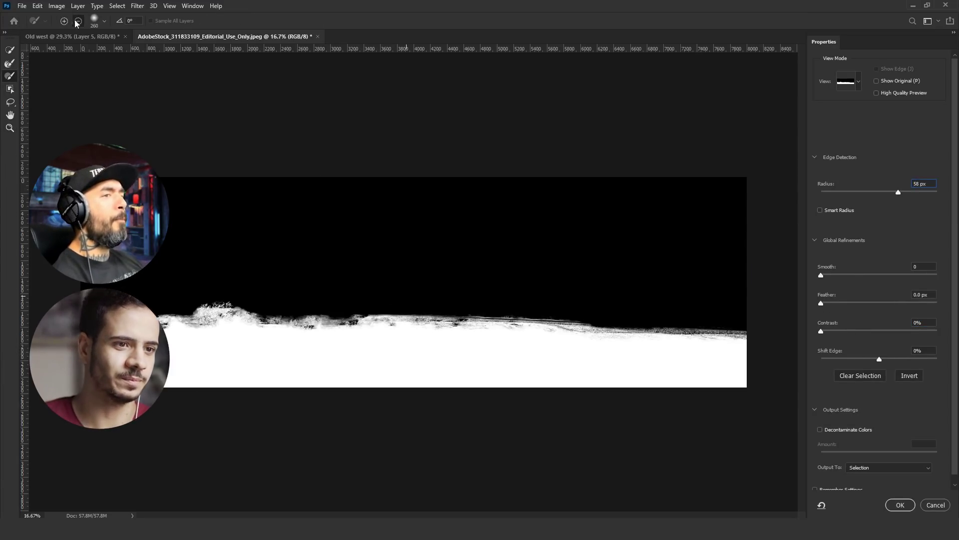
key("Return")
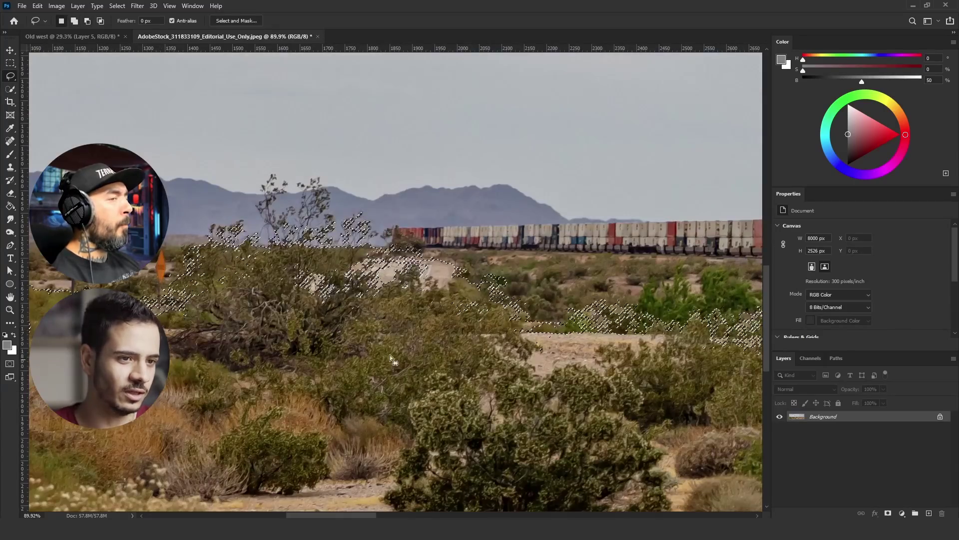
Check the selection along the bushes and open edge refinement for the shrub foreground
scroll(391, 358, "down", 5)
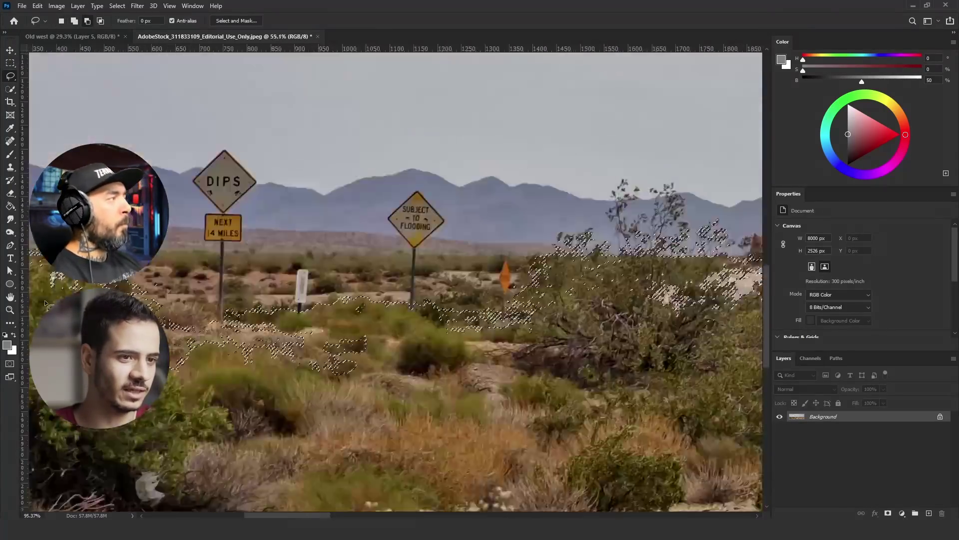
scroll(394, 280, "up", 5)
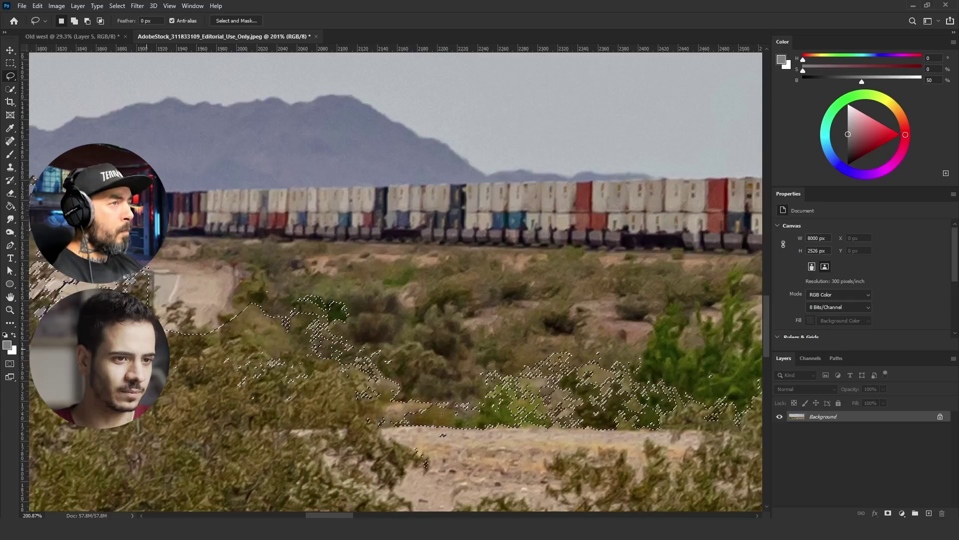
left_click(122, 7)
left_click(145, 135, "shift")
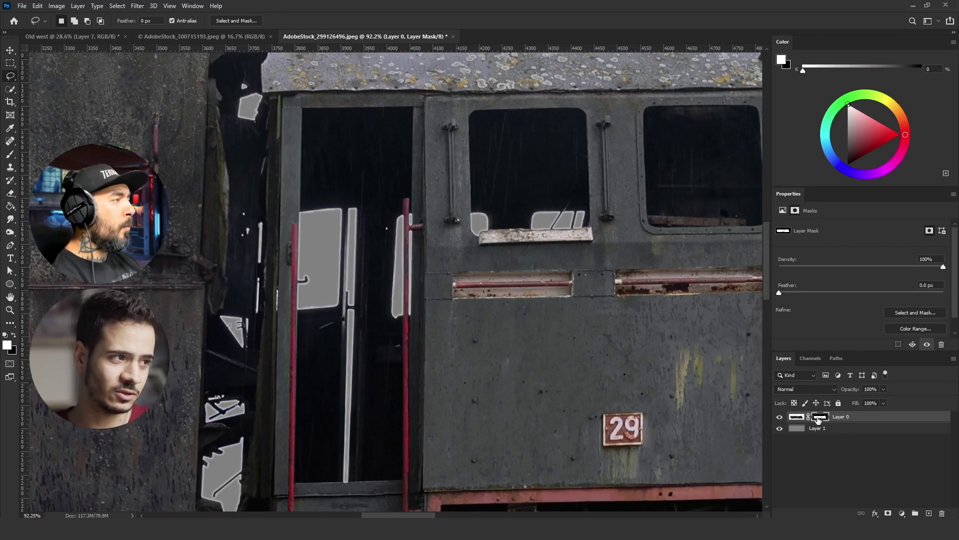
Adjust the locomotive's layer mask with Levels to clean up its cutout edges
key("ctrl+l")
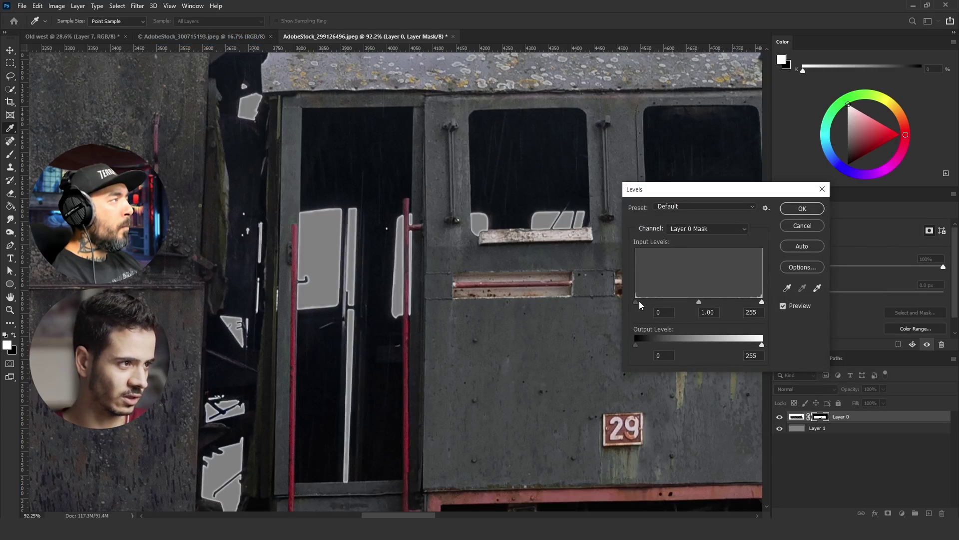
mouse_move(717, 301)
left_mouse_down()
mouse_move(727, 300)
mouse_move(700, 301)
left_mouse_up()
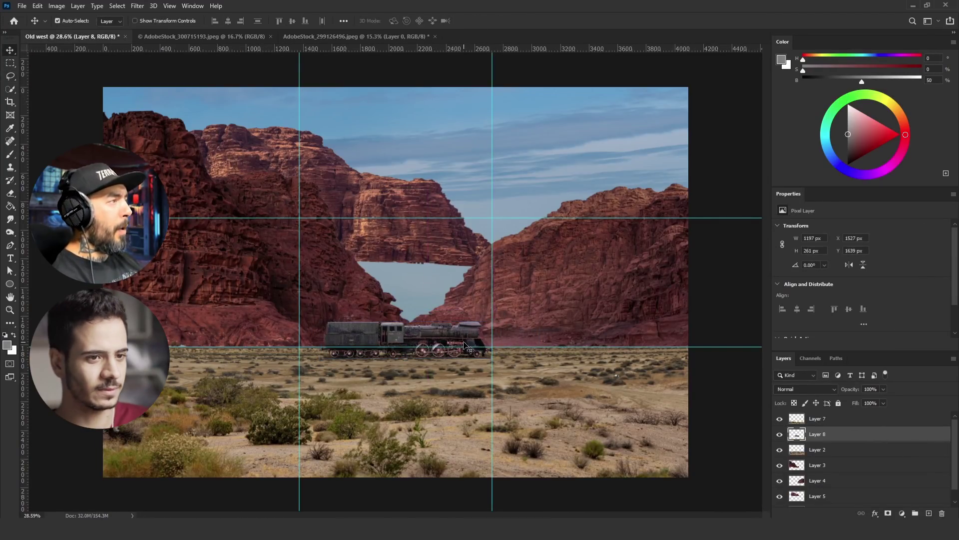
Isolate the freight wagons in AdobeStock_300715193.jpeg with Color Range and open Levels for their layer mask
left_click(234, 37)
key("l")
left_click(116, 6)
left_click(190, 101)
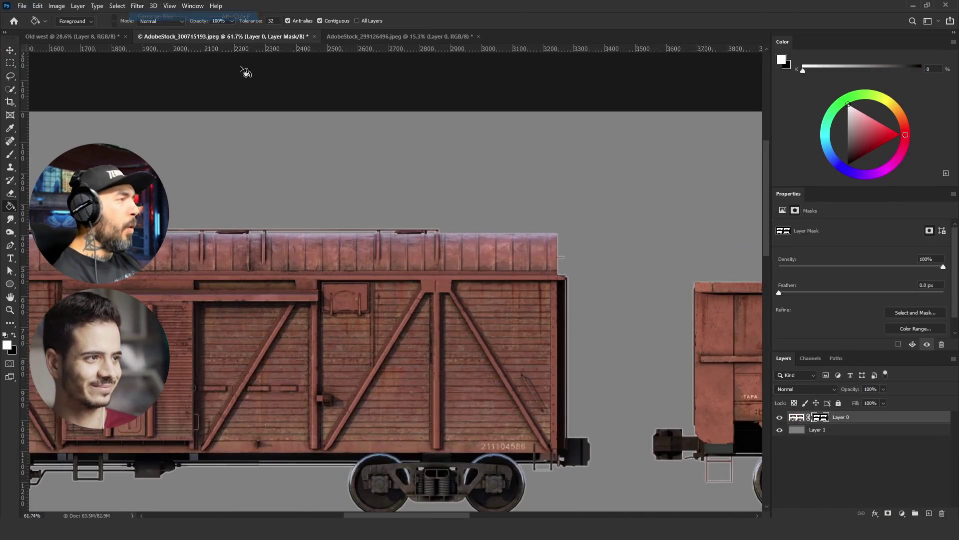
key("ctrl+l")
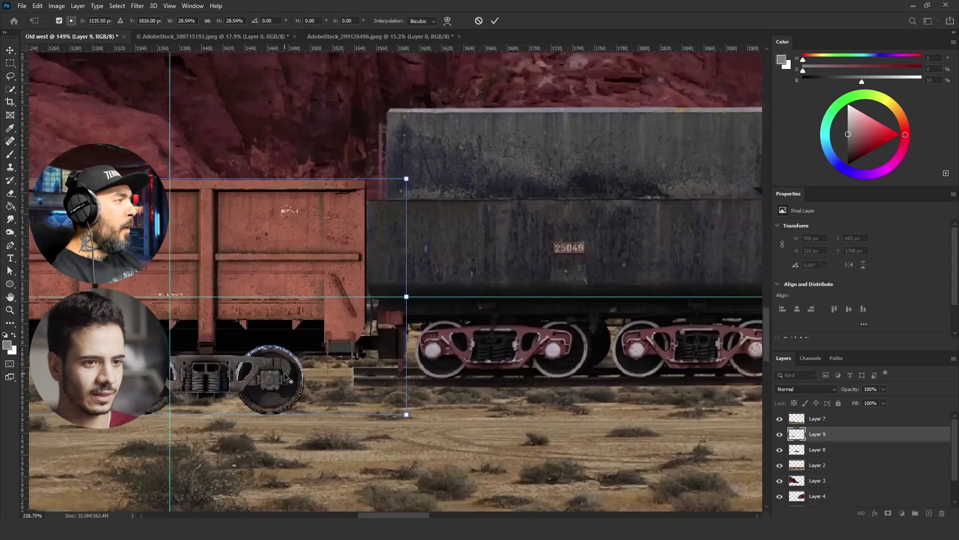
Position the open freight wagon, scaled to 28.54%, directly behind the locomotive's tender
mouse_move(368, 395)
left_mouse_down()
mouse_move(432, 367)
mouse_move(578, 371)
mouse_move(333, 371)
left_mouse_up()
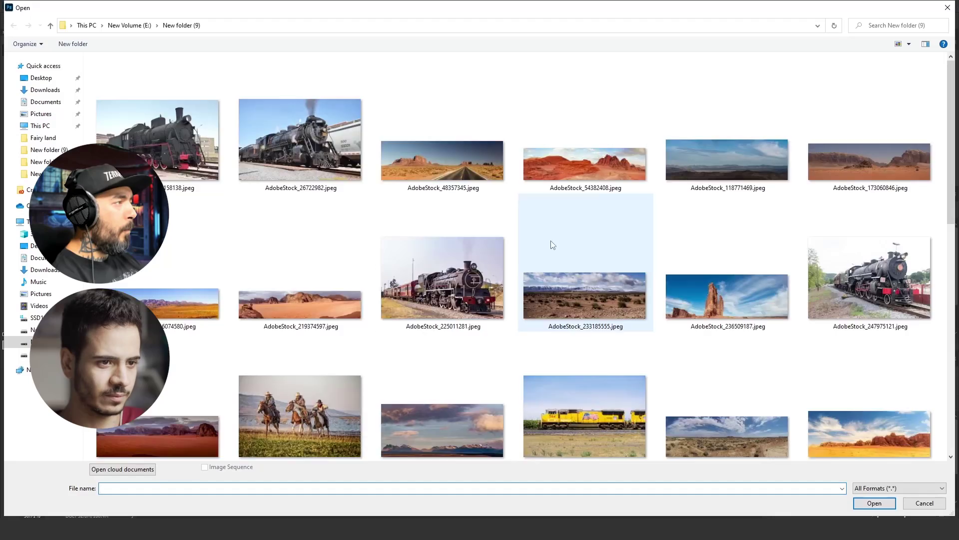
Open AdobeStock_283857919_Editorial_Use_Only.jpeg and bring its gravel track bed selection into Select and Mask
scroll(553, 245, "down", 5)
scroll(385, 317, "up", 4)
scroll(535, 350, "down", 4)
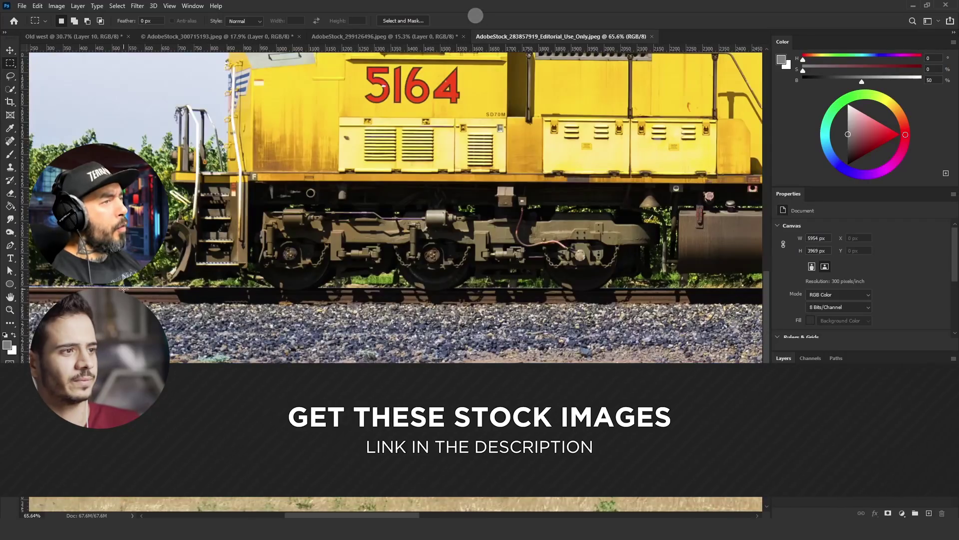
key("ctrl+0")
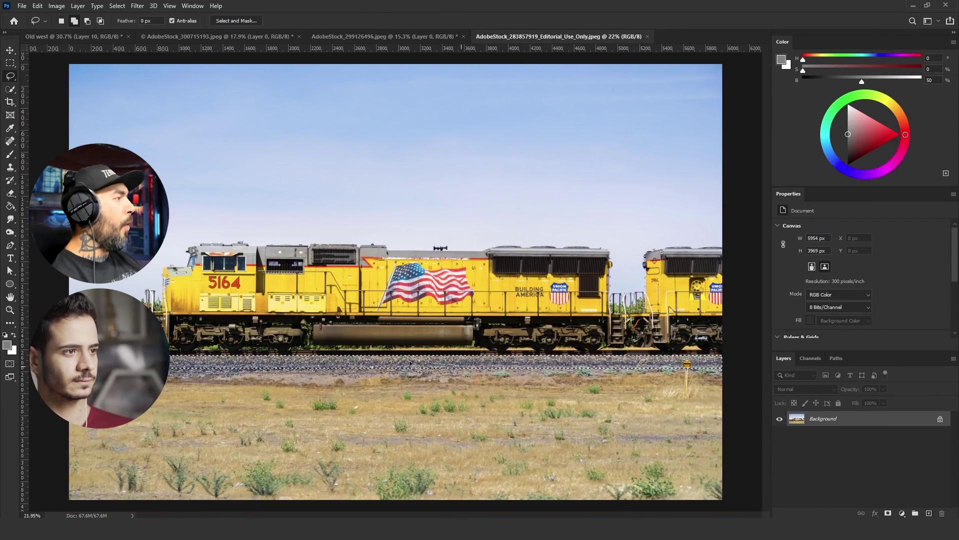
left_click(250, 21)
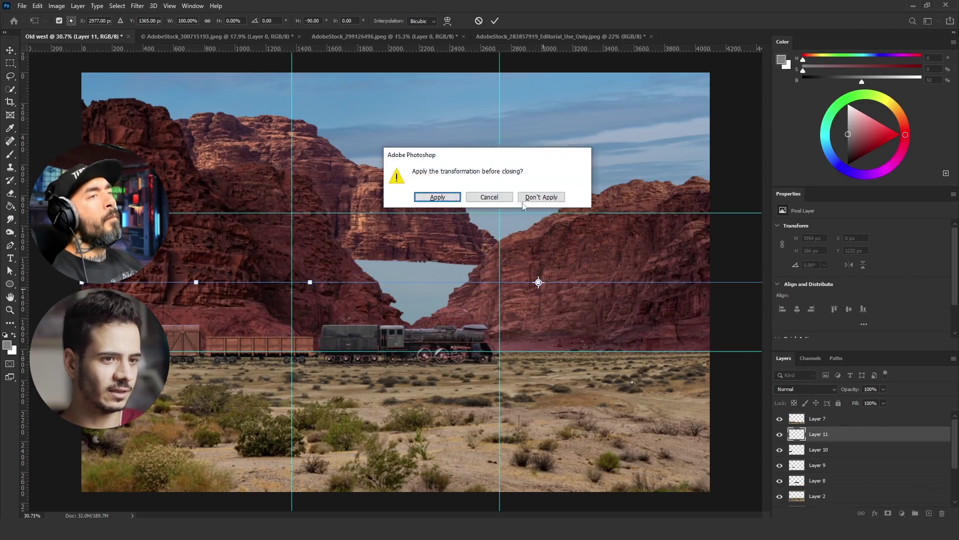
Discard the pending transform on the gravel strip layer and save the Old west document
left_click(523, 199)
key("ctrl+s")
key("Return")
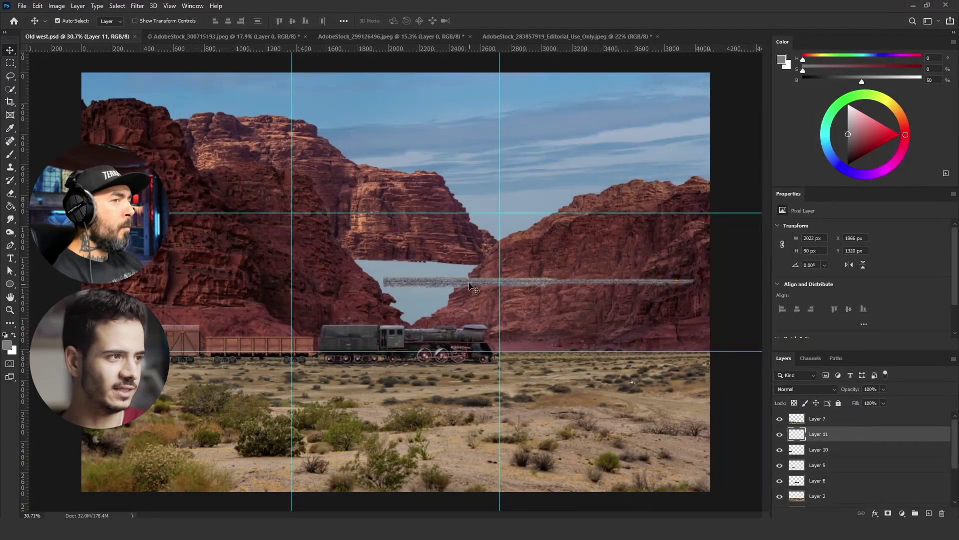
Scale the gravel strip to about 62% and place it below the wagons at the canvas's left edge
key("ctrl+t")
scroll(150, 374, "up", 10)
scroll(431, 322, "down", 3)
left_click_drag(276, 329, 148, 326)
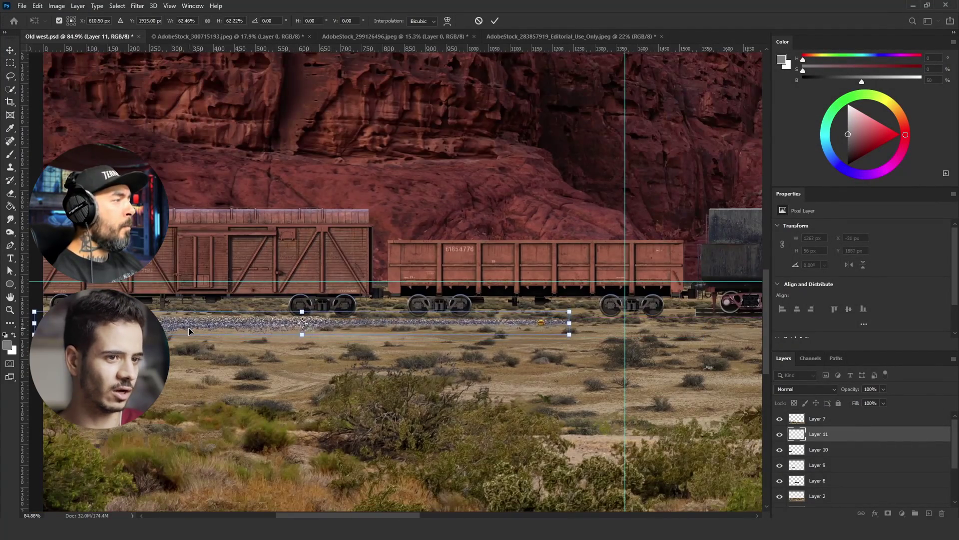
key("Return")
Try to cover the yellow object on the gravel strip by painting and filling with the layer's transparent pixels locked
scroll(552, 322, "up", 10)
left_click(72, 21)
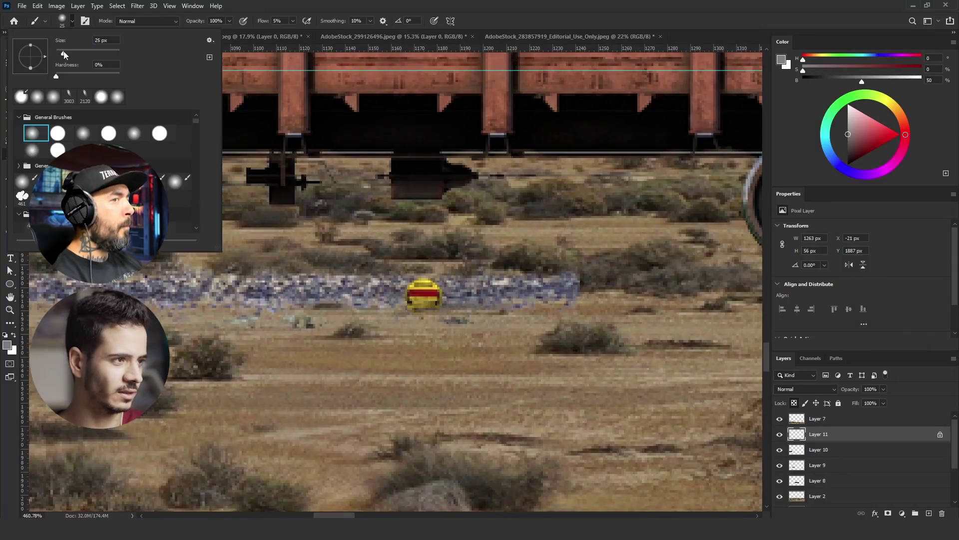
key("Return")
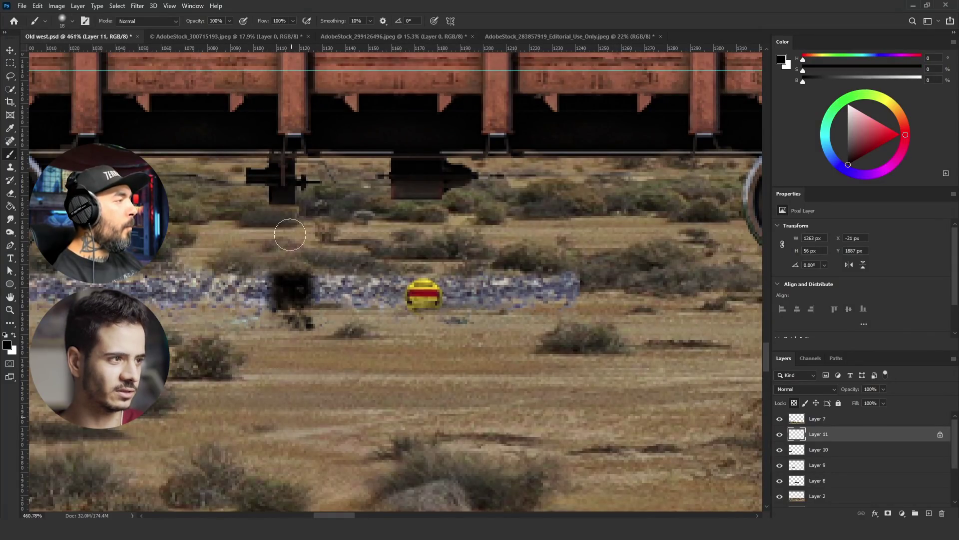
key("shift+F5")
left_click(407, 244)
left_click(402, 289)
left_click(469, 246)
key("Return")
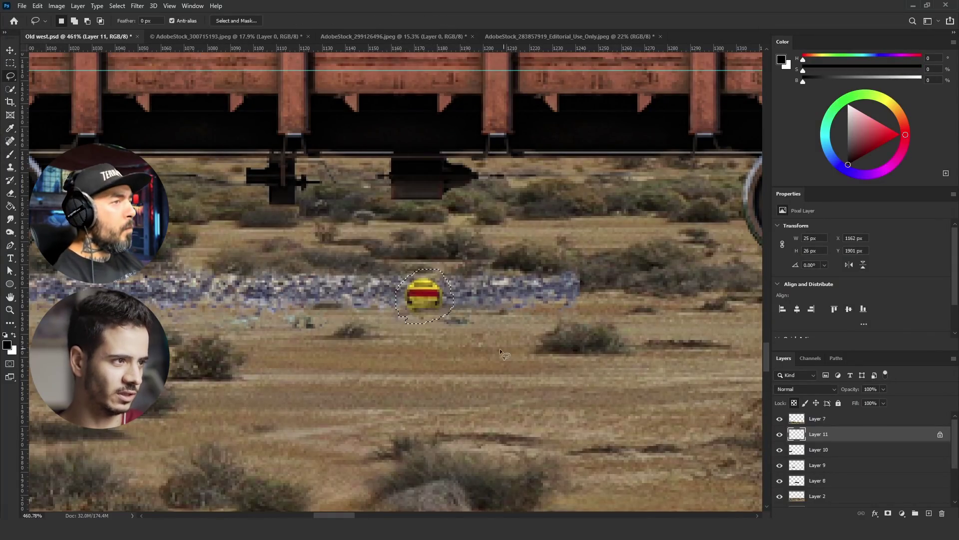
Unlock the gravel layer's transparent pixels and try filling the selection around the yellow object
key("shift+F5")
left_click(469, 246)
left_click(473, 196)
left_click(794, 403)
key("shift+F5")
left_click(469, 246)
left_click(474, 197)
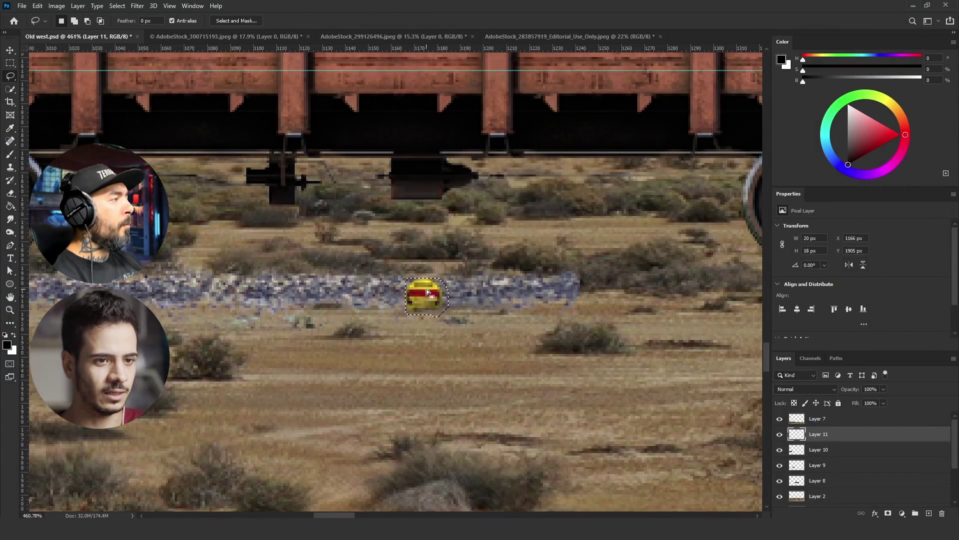
Duplicate the gravel strip along the track beneath the open wagon and tender, and flip the copy horizontally
key("ctrl+0")
scroll(111, 367, "up", 3)
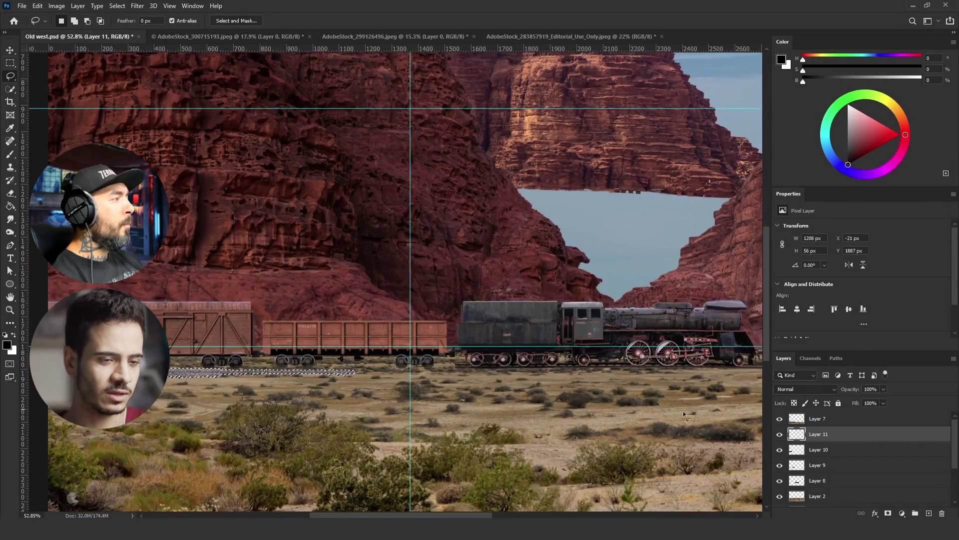
left_click(801, 438, "ctrl")
key("v")
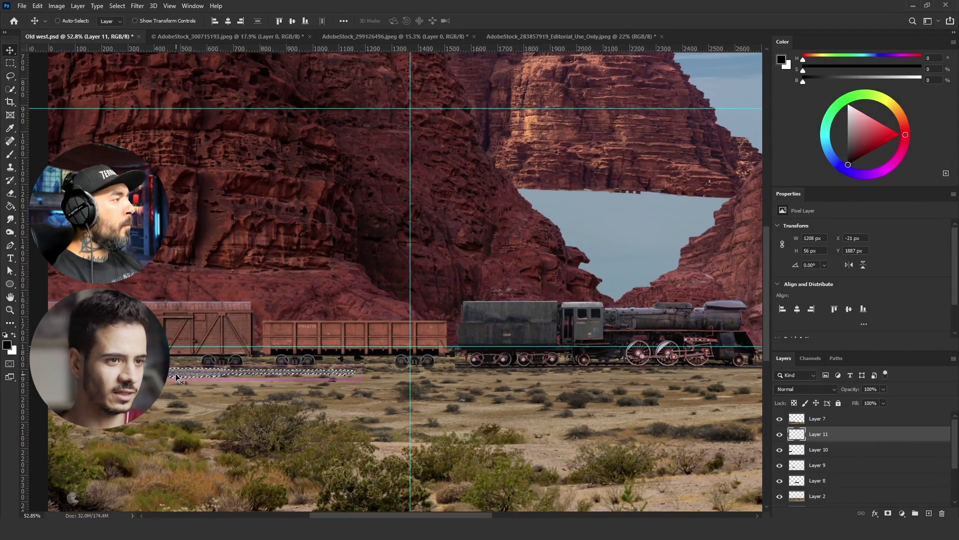
scroll(408, 374, "down", 1)
key("l")
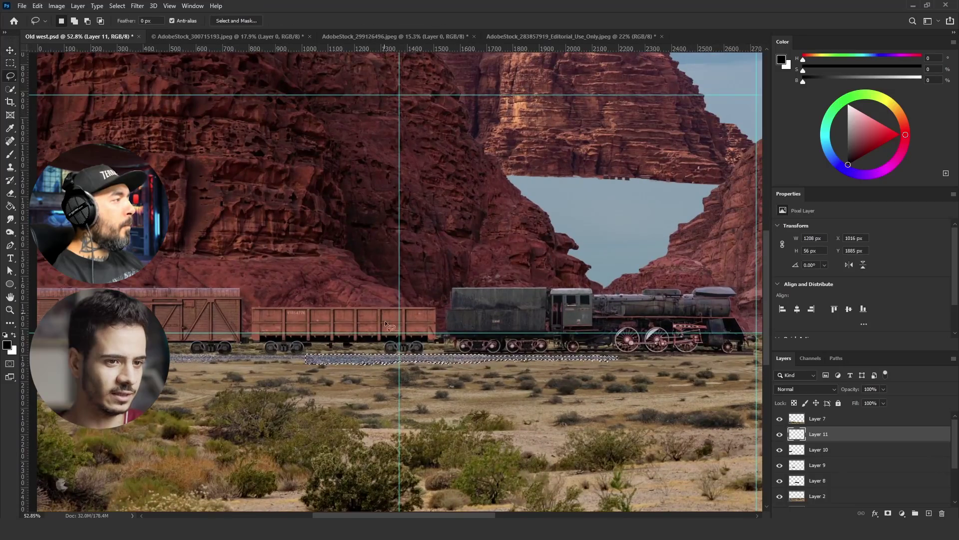
right_click(440, 360)
left_click(470, 342)
key("Return")
Duplicate the gravel strip again beneath the locomotive and flip that copy horizontally
scroll(574, 357, "up", 3)
left_click(14, 52)
mouse_move(574, 357)
left_mouse_down()
mouse_move(207, 359)
mouse_move(594, 358)
left_mouse_up()
key("ctrl+t")
right_click(279, 363)
left_click(302, 345)
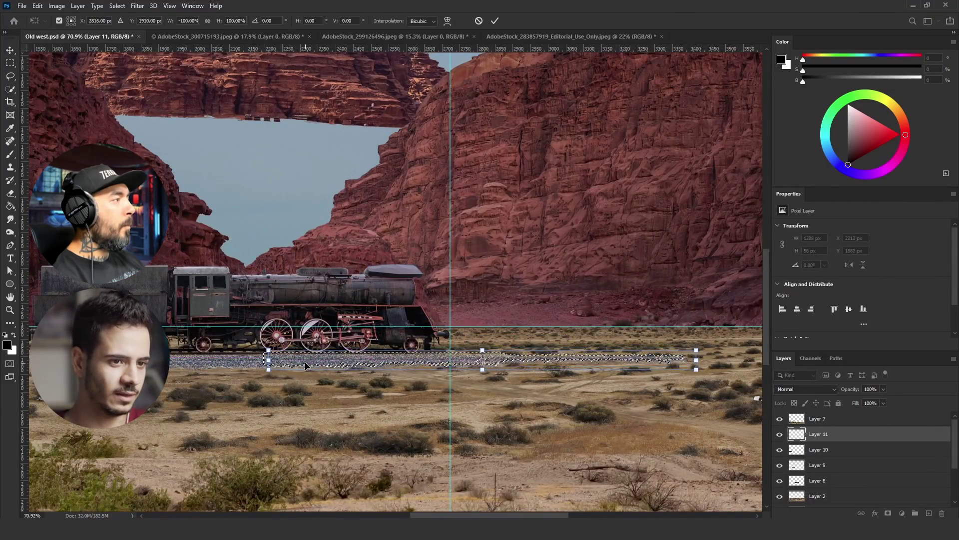
key("Return")
Add one more gravel copy so the track bed reaches the canvas's right edge
scroll(524, 210, "down", 1)
left_click_drag(530, 202, 200, 215)
left_click_drag(185, 375, 558, 374)
scroll(145, 129, "down", 3)
Transform the complete gravel track bed to about 4106 by 59 px and raise it to the train's wheels
key("l")
scroll(250, 387, "up", 5)
key("v")
key("ctrl+t")
left_click_drag(418, 335, 418, 332)
key("Return")
scroll(210, 410, "down", 4)
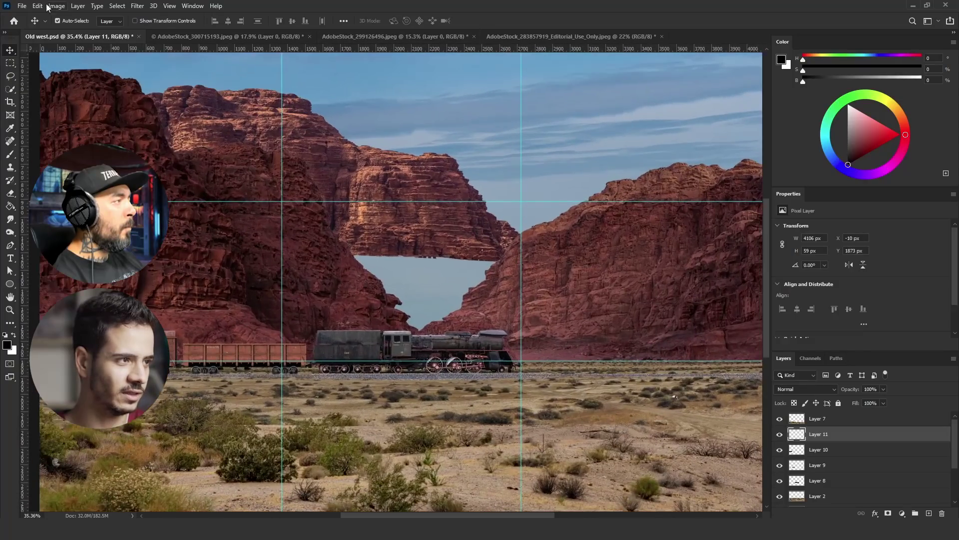
Reopen AdobeStock_299126496.jpeg and AdobeStock_283857919_Editorial_Use_Only.jpeg and bring a section of rail into the Old west document
key("ctrl+o")
scroll(767, 285, "down", 6)
double_click(441, 118)
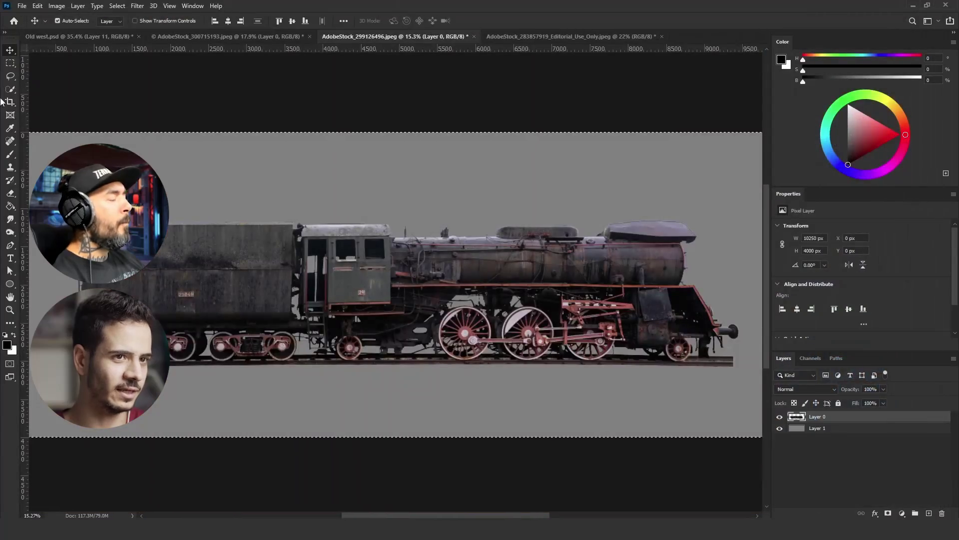
scroll(96, 419, "up", 2)
key("ctrl+o")
double_click(590, 407)
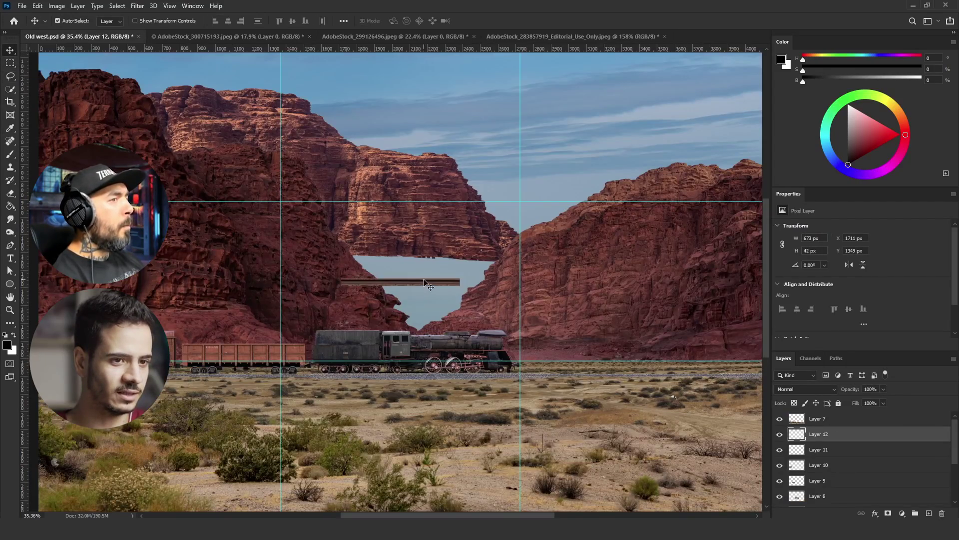
Resize the rail section to about 745 by 12 px and place it beneath the boxcar from the canvas's left edge
scroll(209, 343, "up", 3)
left_click_drag(602, 335, 174, 344)
left_click_drag(613, 334, 695, 335)
left_click_drag(676, 336, 680, 341)
key("Return")
scroll(370, 307, "down", 5)
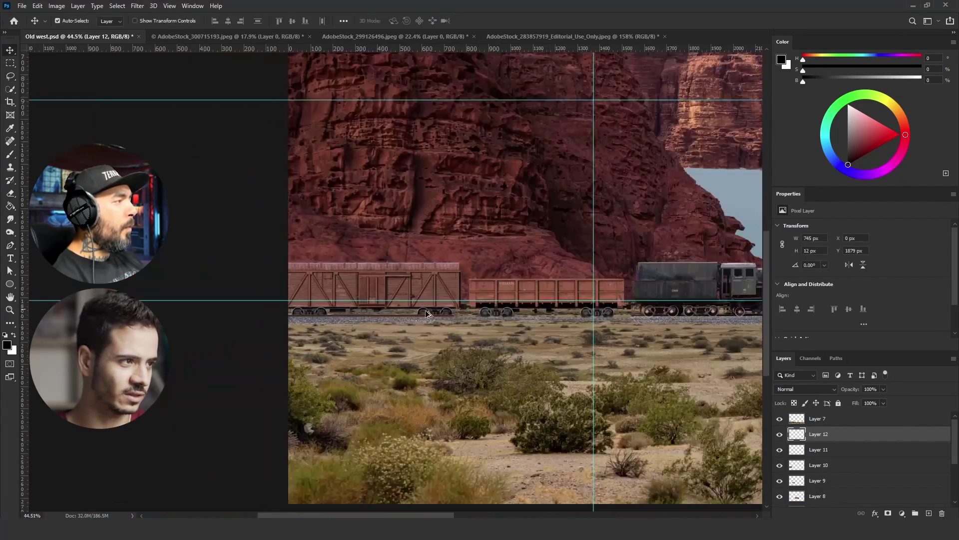
Duplicate the rail section end to end beneath the open wagon and merge the two pieces
scroll(500, 320, "up", 5)
left_click_drag(280, 305, 731, 313)
key("ctrl+e")
scroll(538, 310, "down", 4)
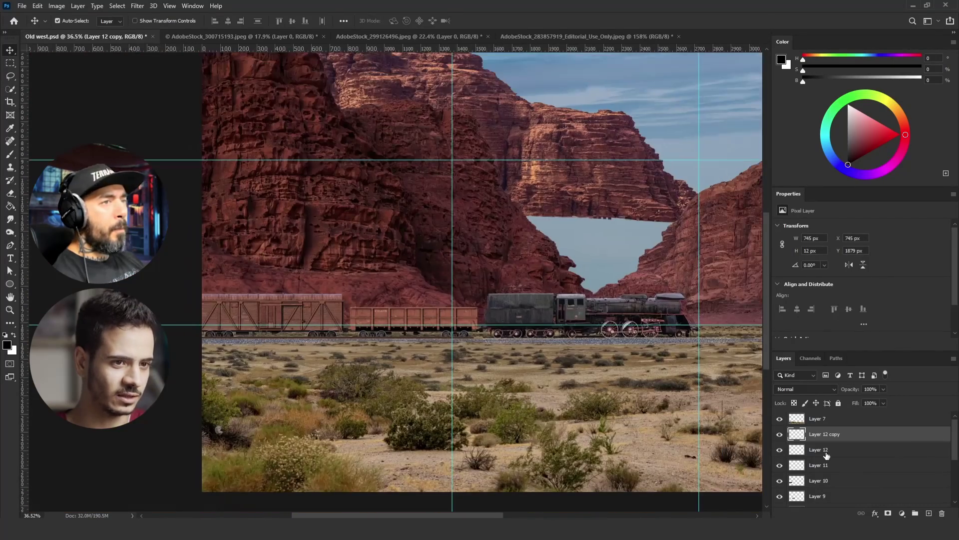
Duplicate the merged rail and butt the copy against its end beneath the tender and locomotive
scroll(275, 384, "up", 2)
left_click_drag(180, 359, 754, 359)
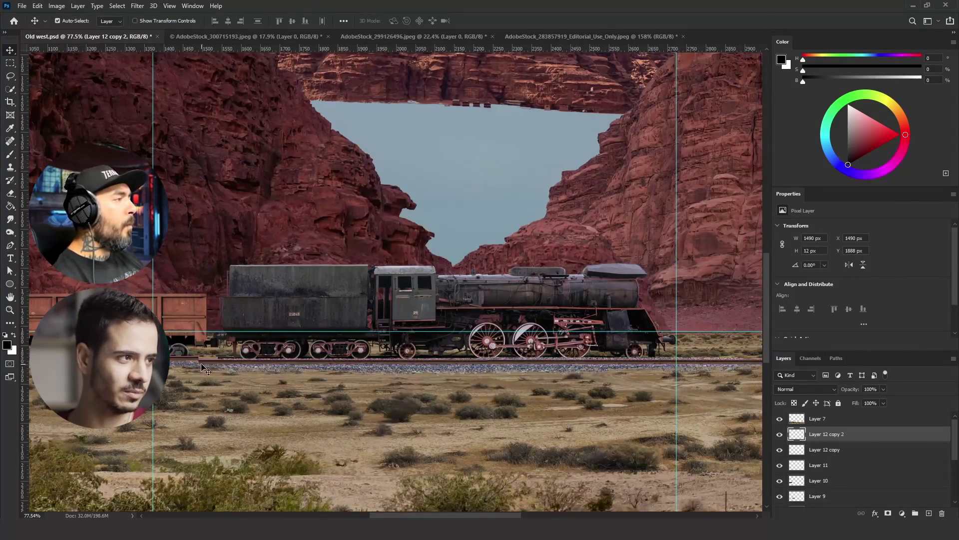
scroll(191, 362, "up", 6)
scroll(197, 355, "down", 8)
Add another rail copy ahead of the locomotive at X 2981 px, Y 1880 px, completing the track across the canvas
left_click_drag(440, 366, 641, 366)
scroll(641, 367, "up", 3)
key("ctrl+t")
scroll(433, 363, "down", 3)
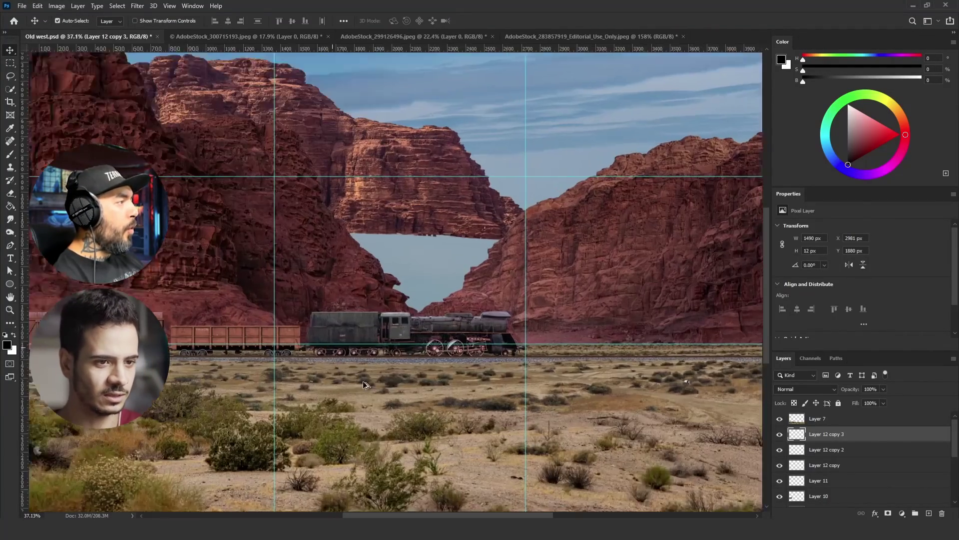
scroll(467, 351, "down", 2)
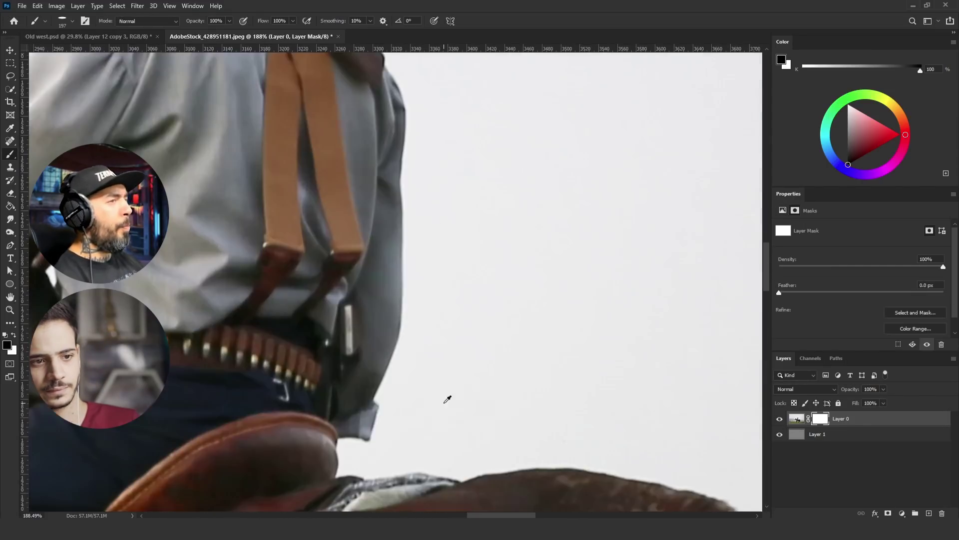
Start masking out the white background along the rider's sleeve and back in AdobeStock_428951181.jpeg
left_click_drag(425, 399, 395, 340)
scroll(382, 170, "up", 5)
mouse_move(459, 475)
left_mouse_down()
mouse_move(460, 203)
mouse_move(509, 445)
left_mouse_up()
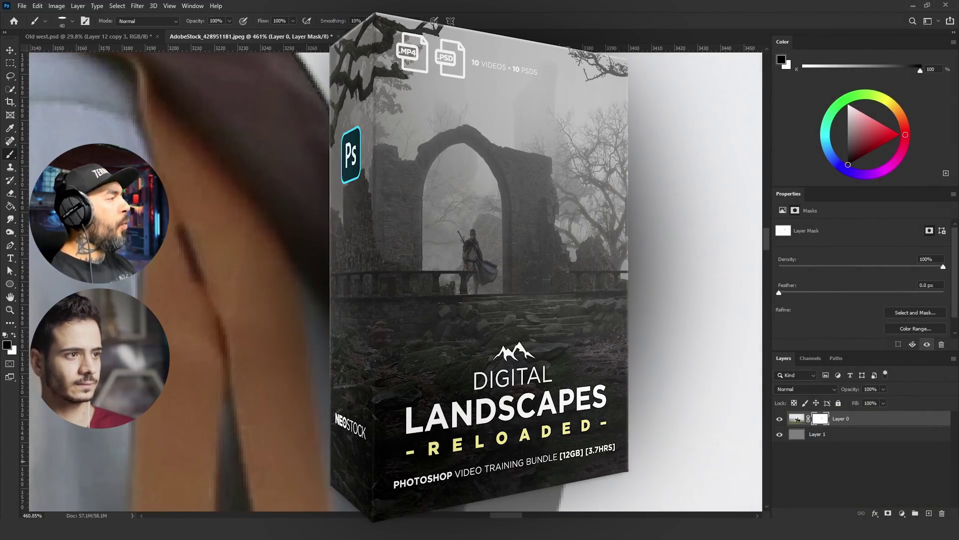
Mask out the background along the rider's shoulder and up to the head, rotating the elliptical brush to match the edge
left_click_drag(366, 396, 347, 400)
key("shift+Right")
key("shift+Right")
key("shift+Right")
scroll(381, 249, "up", 3)
scroll(382, 249, "up", 1)
left_click_drag(372, 290, 619, 170)
scroll(546, 225, "down", 1)
left_click_drag(546, 225, 567, 415)
scroll(404, 274, "up", 1)
Mask out the background around the right brim of the rider's hat up to the crown's base
left_click_drag(352, 335, 601, 300)
key("shift+Right")
key("shift+Right")
key("shift+Right")
key("shift+Right")
key("shift+Right")
key("shift+Right")
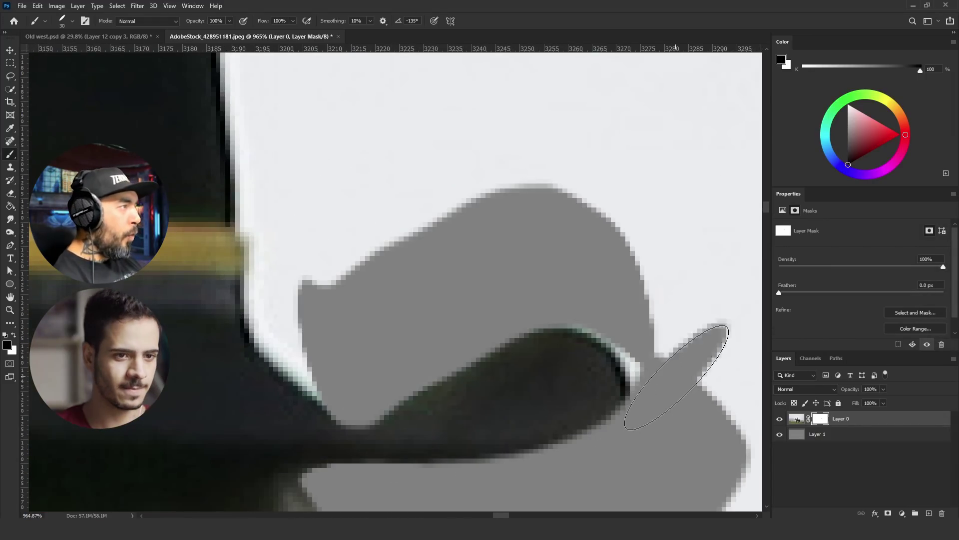
left_click_drag(680, 367, 600, 272)
left_click_drag(382, 364, 295, 167)
scroll(283, 225, "down", 5)
Mask out the background up the right side of the hat's crown with the brush angled along the edge
scroll(300, 250, "up", 4)
key("shift+Right")
key("shift+Right")
key("shift+Right")
left_click_drag(400, 360, 333, 95)
key("shift+Right")
key("shift+Right")
scroll(172, 295, "up", 1)
left_click_drag(193, 429, 220, 325)
scroll(220, 325, "down", 1)
left_click_drag(172, 400, 317, 103)
scroll(282, 109, "down", 4)
scroll(283, 110, "up", 4)
Mask along the top of the hat's crown and paint back the overly erased part in white
key("shift+Right")
key("shift+Right")
mouse_move(183, 141)
left_mouse_down()
mouse_move(664, 160)
mouse_move(705, 200)
left_mouse_up()
key("x")
left_click_drag(441, 248, 319, 244)
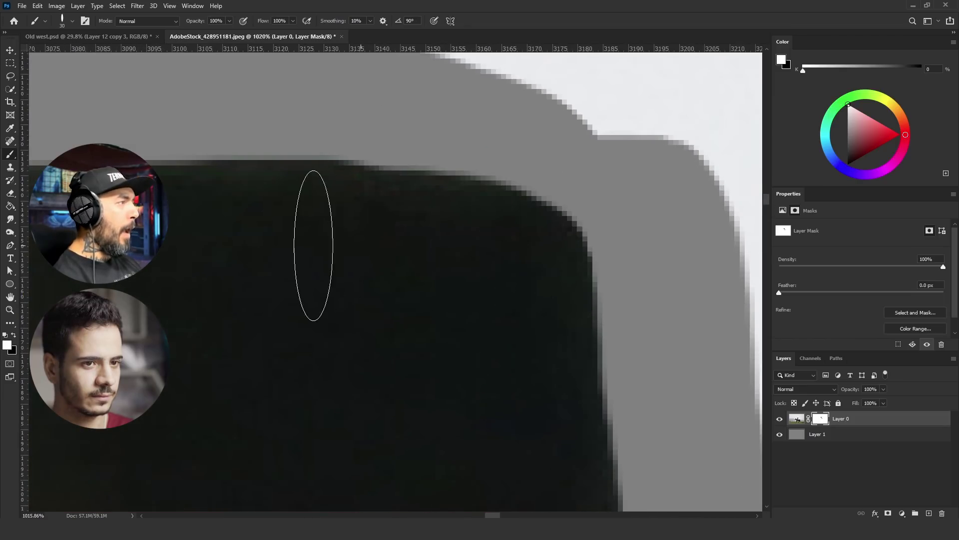
scroll(387, 310, "down", 6)
scroll(388, 310, "up", 6)
Mask out the background down the crown's left side and around the hat's left brim
key("x")
mouse_move(388, 317)
left_mouse_down()
mouse_move(304, 293)
mouse_move(164, 154)
left_mouse_up()
key("shift+Right")
key("shift+Right")
left_click_drag(414, 383, 201, 167)
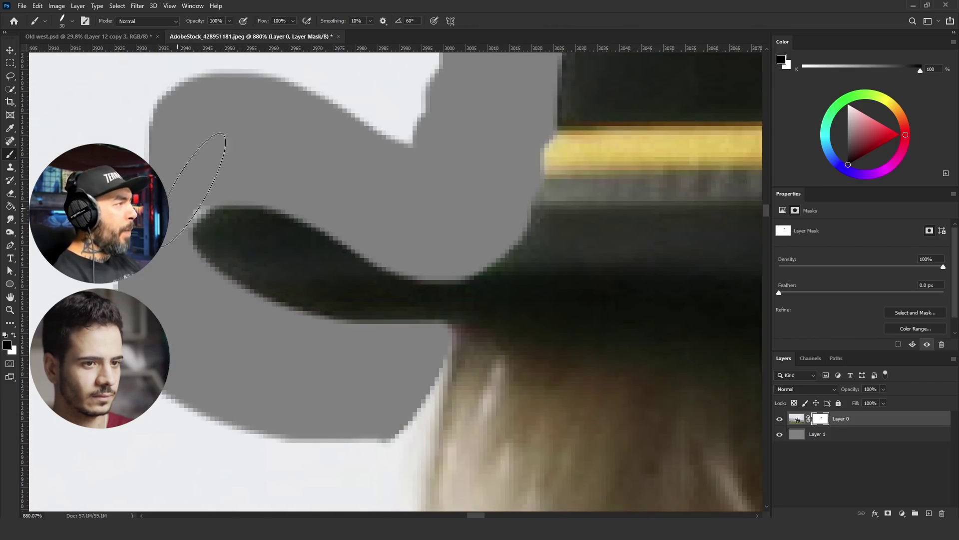
Mask out the background beside the rider's hair, from below the hat brim down to the shoulder
scroll(480, 320, "down", 6)
left_click_drag(480, 380, 504, 160)
scroll(497, 360, "up", 3)
key("shift+Right")
key("shift+Right")
key("shift+Right")
mouse_move(527, 442)
left_mouse_down()
mouse_move(447, 353)
mouse_move(455, 115)
left_mouse_up()
left_click_drag(454, 130, 454, 230)
scroll(471, 150, "down", 6)
Mask out the background along the rider's outstretched sleeve and cuff, with the brush angled to -30°
key("shift+Right")
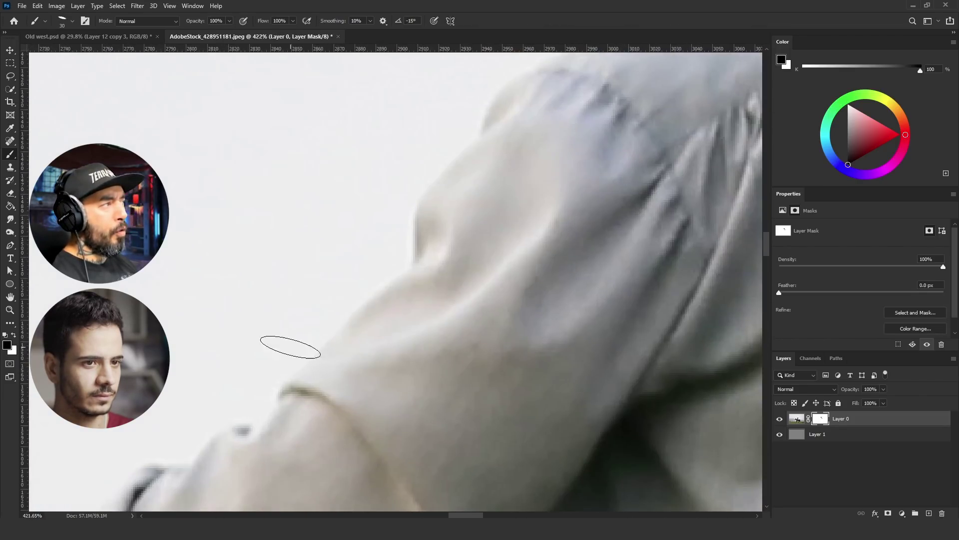
left_click_drag(291, 346, 455, 85)
scroll(224, 411, "up", 5)
key("shift+Right")
key("shift+Right")
left_click_drag(164, 444, 323, 245)
scroll(322, 245, "down", 6)
scroll(451, 103, "up", 6)
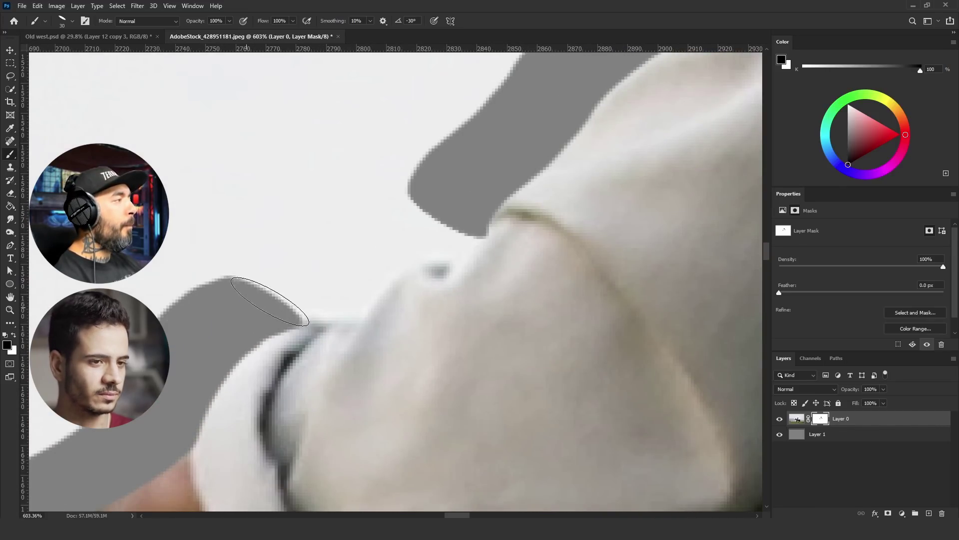
Mask out the background around the rider's hand and along the upper edge of the rein
scroll(469, 152, "down", 6)
scroll(225, 370, "up", 7)
left_click_drag(270, 422, 537, 247)
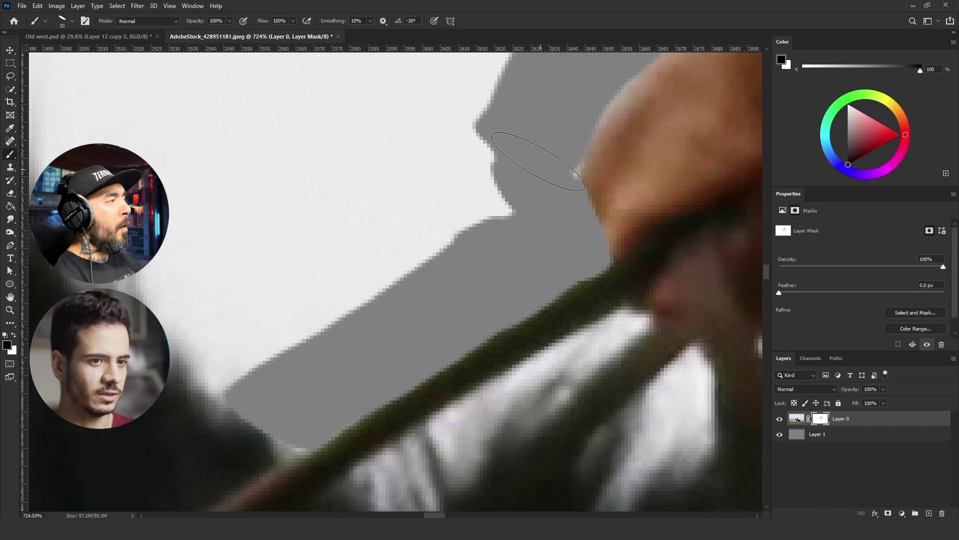
scroll(470, 205, "down", 4)
Turn the brush to 90° and mask out the background along the horse's neck and mane
key("shift+Left")
key("shift+Left")
key("shift+Left")
key("shift+Left")
key("shift+Left")
key("shift+Left")
key("shift+Left")
key("shift+Left")
scroll(360, 325, "up", 3)
left_click_drag(353, 344, 182, 172)
mouse_move(183, 173)
left_mouse_down()
mouse_move(496, 317)
mouse_move(257, 214)
left_mouse_up()
left_click_drag(375, 224, 703, 375)
scroll(704, 375, "down", 3)
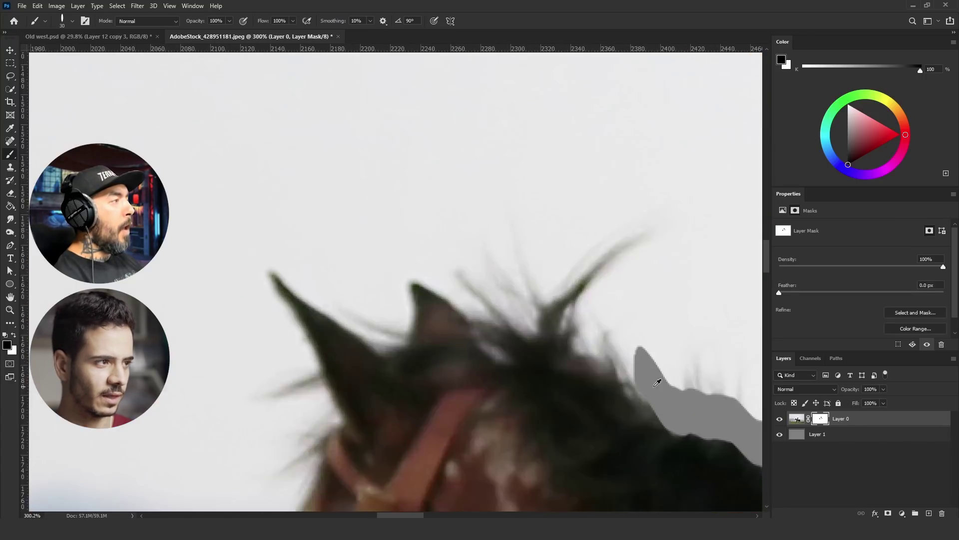
Mask out the background along the top of the horse's mane up to the ear, with the brush angled to 150°
scroll(644, 375, "up", 4)
left_click_drag(637, 373, 265, 246)
scroll(265, 247, "down", 2)
left_click_drag(406, 253, 358, 193)
key("x")
scroll(379, 295, "up", 3)
key("shift+Left")
key("shift+Left")
key("shift+Left")
key("shift+Left")
key("x")
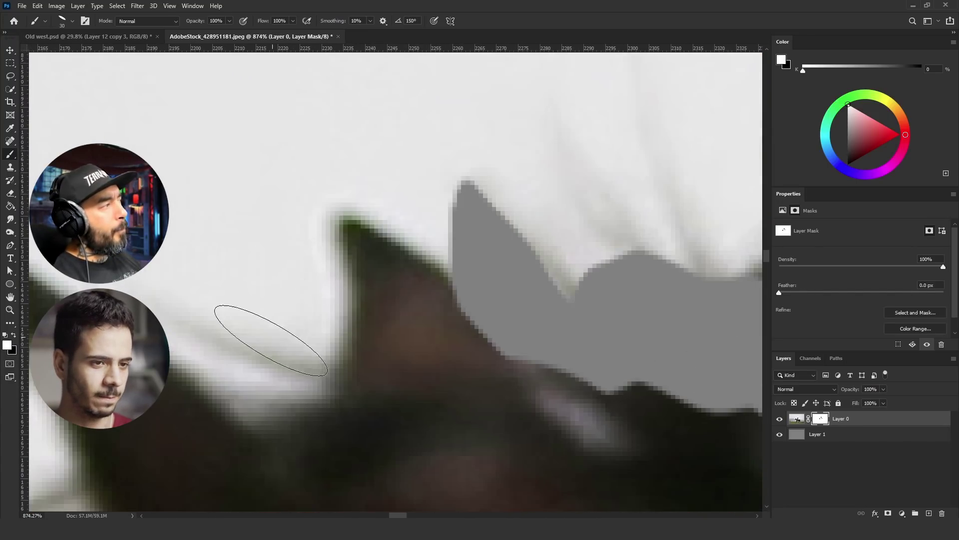
Refine the mask around the horse's ears and mask out the background down to the forehead
mouse_move(268, 340)
left_mouse_down()
mouse_move(302, 297)
mouse_move(235, 233)
left_mouse_up()
key("x")
left_click_drag(318, 193, 453, 249)
scroll(499, 239, "down", 2)
scroll(349, 300, "up", 3)
key("shift+Left")
key("shift+Left")
key("shift+Left")
left_click_drag(354, 450, 235, 210)
left_click_drag(280, 280, 209, 130)
mouse_move(653, 317)
left_mouse_down()
mouse_move(482, 253)
mouse_move(241, 141)
left_mouse_up()
Mask out the background along the front of the horse's face, past the eye towards the nose, with the brush angled to 165°
scroll(242, 141, "down", 3)
key("shift+Right")
key("shift+Right")
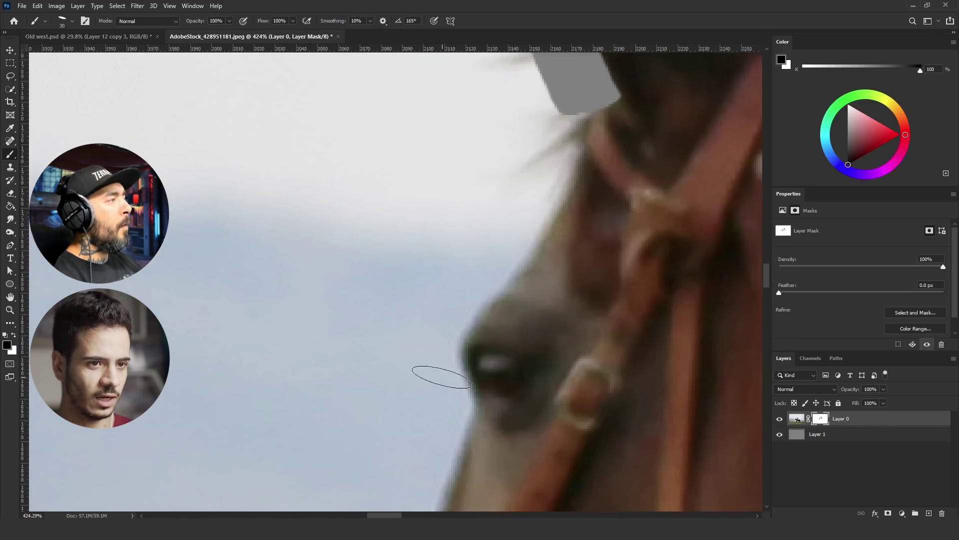
left_click_drag(439, 410, 497, 248)
mouse_move(319, 470)
left_mouse_down()
mouse_move(424, 279)
mouse_move(445, 219)
left_mouse_up()
scroll(337, 405, "down", 2)
scroll(369, 372, "up", 2)
mouse_move(300, 412)
left_mouse_down()
mouse_move(417, 222)
mouse_move(482, 65)
left_mouse_up()
scroll(440, 120, "down", 3)
scroll(385, 450, "down", 1)
scroll(462, 155, "up", 3)
left_click_drag(304, 469, 412, 271)
Mask out the background around the horse's nose and the front of the muzzle
key("x")
key("x")
scroll(411, 249, "down", 3)
scroll(372, 359, "up", 3)
key("shift+Left")
scroll(374, 340, "up", 2)
key("shift+Left")
key("shift+Left")
mouse_move(438, 369)
left_mouse_down()
mouse_move(367, 294)
mouse_move(306, 125)
left_mouse_up()
scroll(337, 87, "down", 3)
scroll(490, 259, "up", 3)
mouse_move(416, 404)
left_mouse_down()
mouse_move(451, 292)
mouse_move(353, 433)
mouse_move(286, 369)
mouse_move(288, 226)
left_mouse_up()
Rotate the brush to follow the contour and mask out the background along the underside of the horse's muzzle
key("shift+Right")
key("shift+Right")
key("shift+Right")
key("shift+Right")
key("shift+Right")
key("shift+Right")
key("shift+Right")
key("shift+Right")
key("shift+Right")
scroll(296, 406, "down", 3)
key("shift+Right")
key("shift+Right")
key("shift+Right")
scroll(373, 305, "up", 2)
mouse_move(358, 339)
left_mouse_down()
mouse_move(469, 285)
mouse_move(519, 185)
left_mouse_up()
Mask out the background along the lower edge of the bridle straps beneath the horse's jaw
scroll(520, 185, "down", 3)
scroll(280, 295, "up", 4)
mouse_move(280, 420)
left_mouse_down()
mouse_move(398, 356)
mouse_move(580, 392)
mouse_move(592, 413)
left_mouse_up()
scroll(592, 413, "down", 3)
scroll(369, 373, "up", 3)
mouse_move(368, 375)
left_mouse_down()
mouse_move(435, 368)
mouse_move(628, 240)
left_mouse_up()
scroll(345, 331, "down", 3)
Mask out the gap between the loose strap end and the horse's neck, with the brush angled to -15°
scroll(529, 268, "up", 4)
mouse_move(420, 428)
left_mouse_down()
mouse_move(519, 314)
mouse_move(494, 150)
left_mouse_up()
key("shift+Right")
key("shift+Right")
key("shift+Right")
left_click_drag(494, 150, 541, 320)
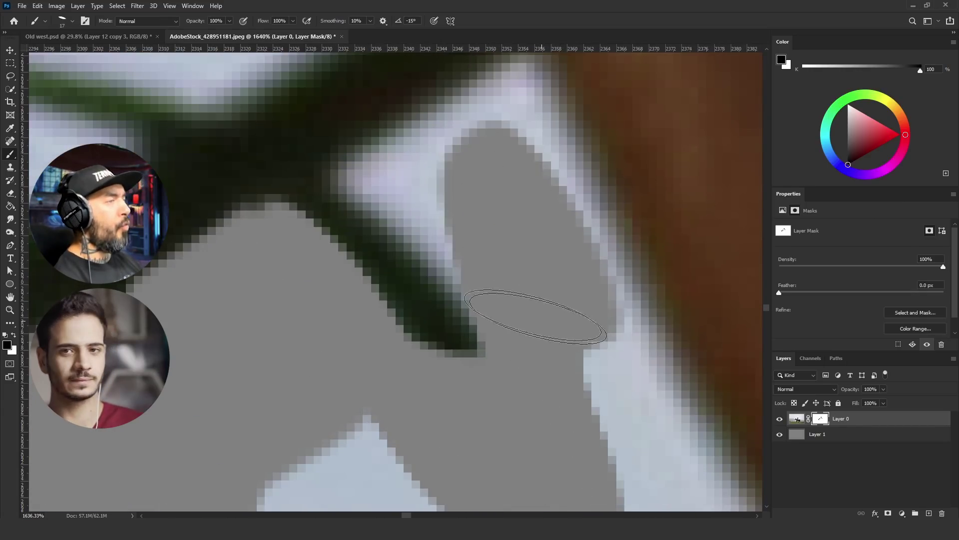
scroll(515, 189, "down", 4)
scroll(488, 268, "up", 4)
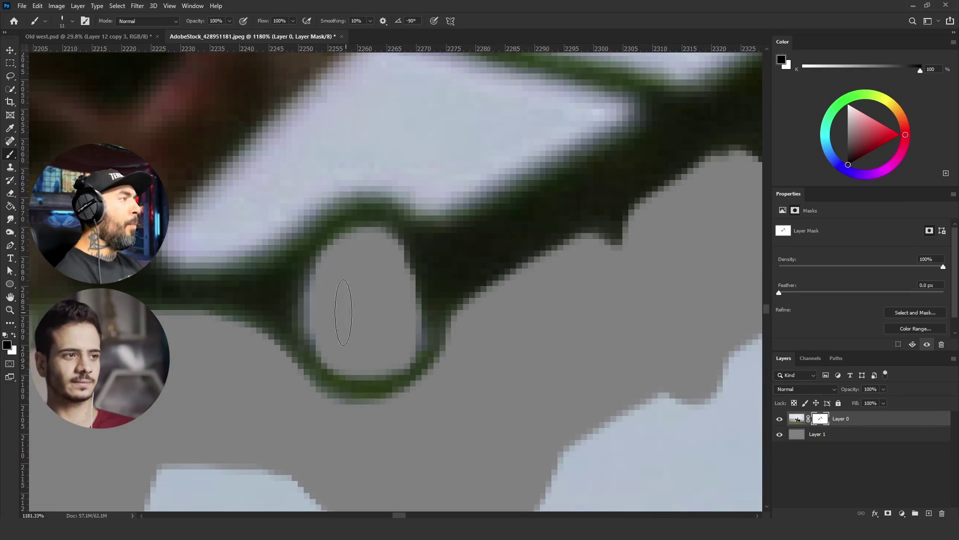
Mask out the background inside the strap gaps under the horse's jaw, turning the brush to -135° for the upper opening
scroll(663, 247, "down", 3)
scroll(343, 247, "up", 3)
scroll(234, 326, "down", 4)
key("shift+Left")
key("shift+Left")
key("shift+Left")
scroll(315, 305, "up", 4)
mouse_move(252, 337)
left_mouse_down()
mouse_move(384, 320)
mouse_move(442, 192)
mouse_move(540, 260)
left_mouse_up()
scroll(410, 275, "down", 4)
scroll(574, 185, "up", 4)
left_click_drag(403, 374, 450, 170)
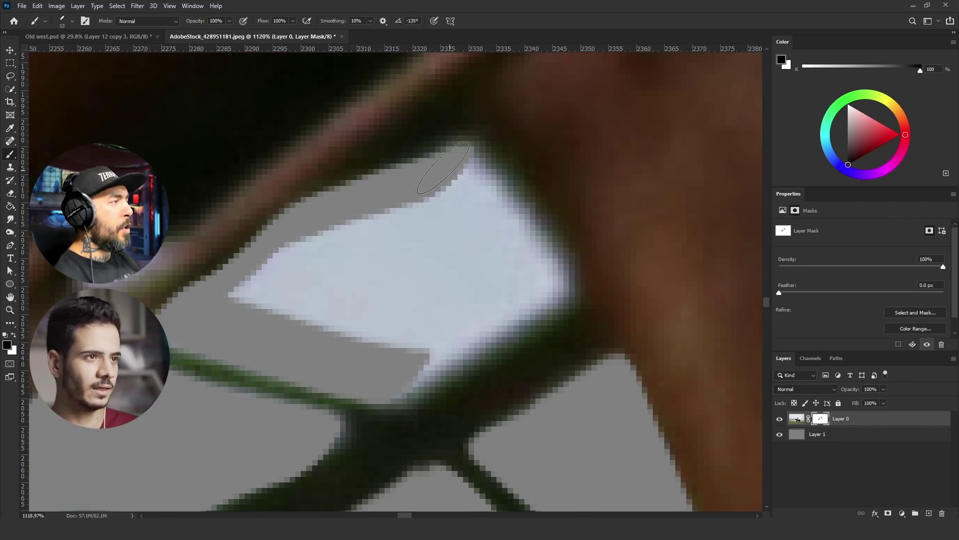
Mask out the background along the front of the horse's neck and chest, with the brush angled to -165°
scroll(136, 288, "down", 3)
scroll(250, 300, "up", 4)
scroll(278, 332, "down", 4)
mouse_move(580, 495)
left_mouse_down()
mouse_move(513, 460)
mouse_move(369, 227)
left_mouse_up()
scroll(382, 135, "down", 4)
scroll(382, 132, "up", 4)
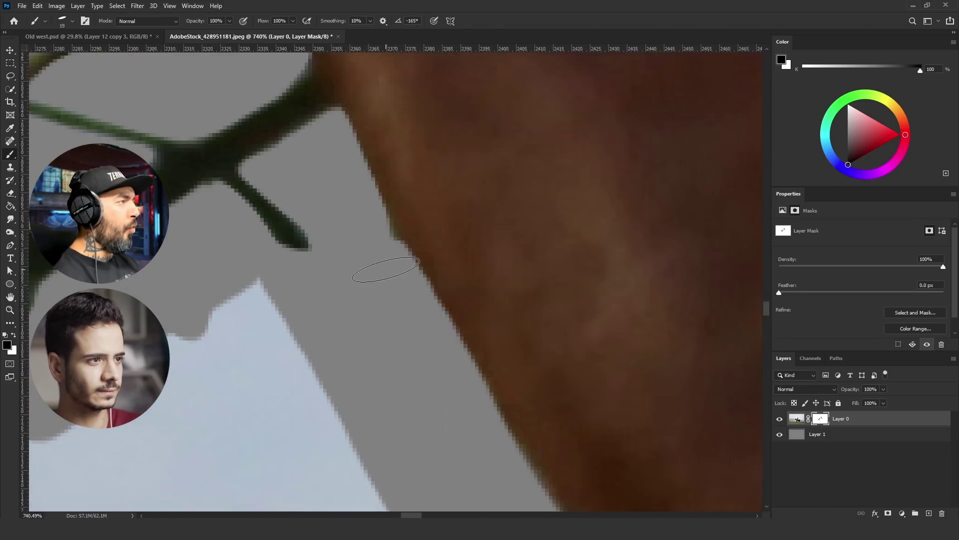
scroll(387, 270, "down", 4)
scroll(496, 437, "up", 4)
key("bracketright")
left_click_drag(509, 407, 347, 233)
mouse_move(302, 167)
left_mouse_down()
mouse_move(342, 385)
mouse_move(352, 220)
left_mouse_up()
Mask out the background along the front edge of the horse's upper foreleg
scroll(357, 225, "down", 4)
scroll(365, 427, "up", 4)
mouse_move(339, 440)
left_mouse_down()
mouse_move(343, 325)
mouse_move(447, 102)
left_mouse_up()
left_click_drag(447, 103, 304, 465)
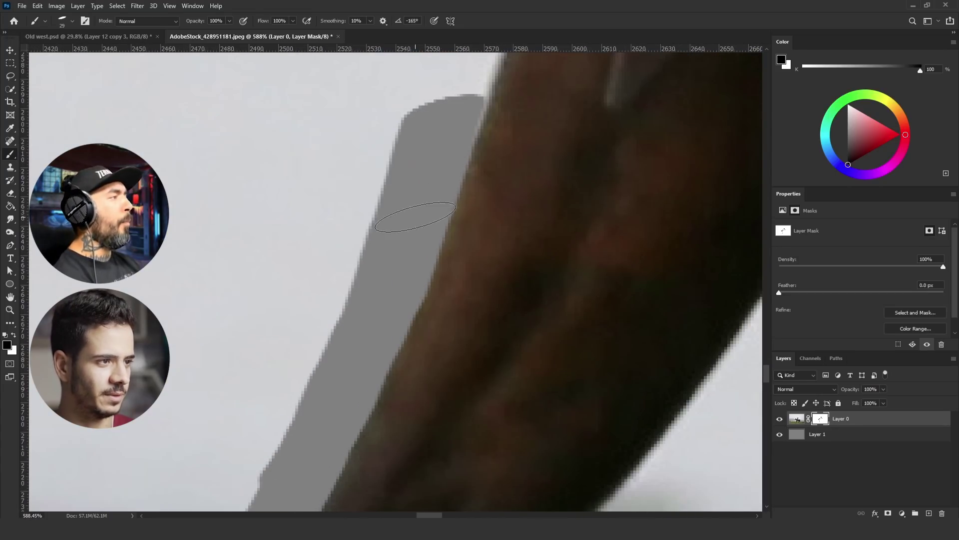
scroll(362, 299, "down", 4)
scroll(370, 230, "up", 4)
left_click_drag(428, 445, 402, 170)
Mask out the grass along the front edge of the horse's lower foreleg down to the hoof
scroll(430, 169, "down", 5)
scroll(485, 451, "up", 5)
left_click_drag(514, 459, 364, 266)
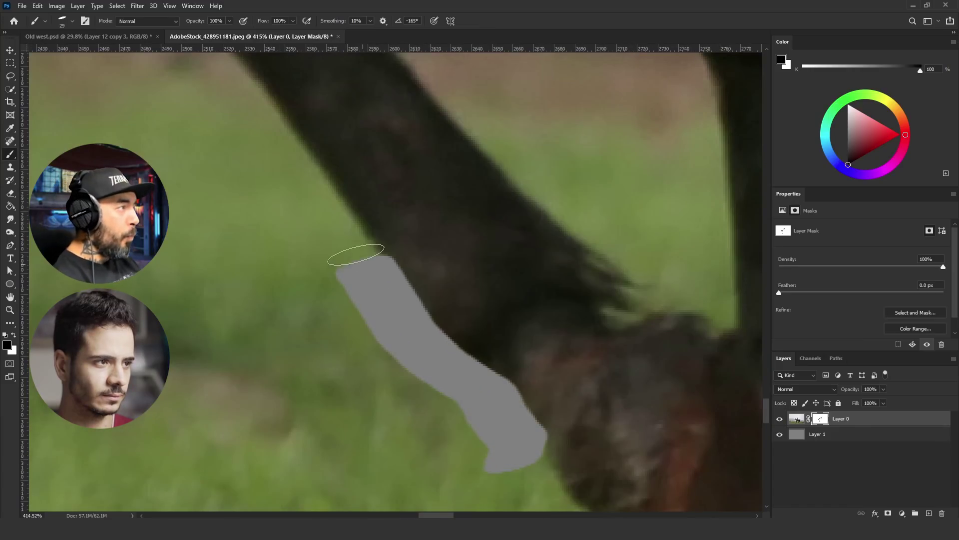
scroll(364, 266, "down", 4)
scroll(480, 435, "up", 4)
left_click_drag(539, 505, 480, 431)
scroll(289, 111, "down", 4)
scroll(671, 403, "up", 4)
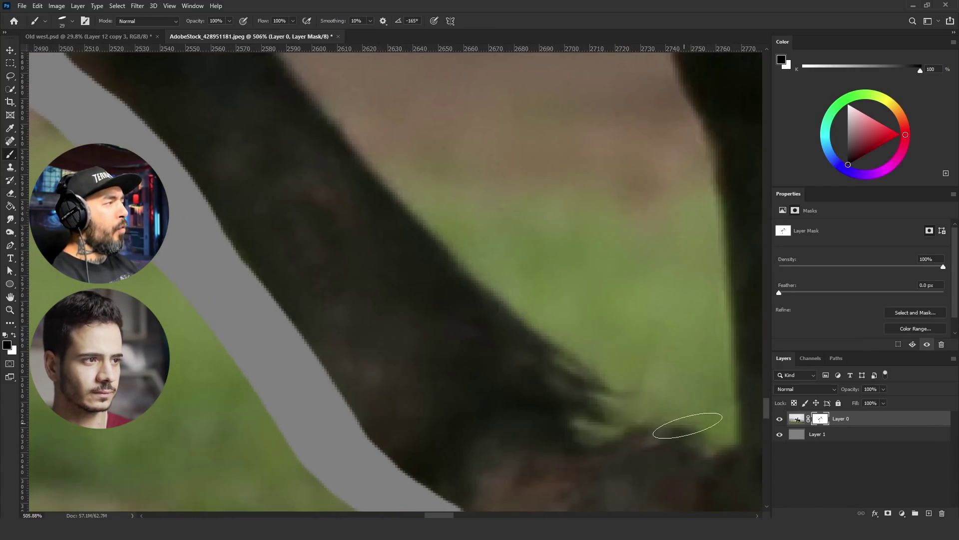
Mask out the background between the horse's front legs along the foreleg's rear edge, with the brush angled to 120°
scroll(354, 99, "down", 4)
scroll(359, 62, "up", 4)
left_click_drag(350, 345, 370, 120)
scroll(370, 120, "down", 5)
scroll(308, 178, "up", 4)
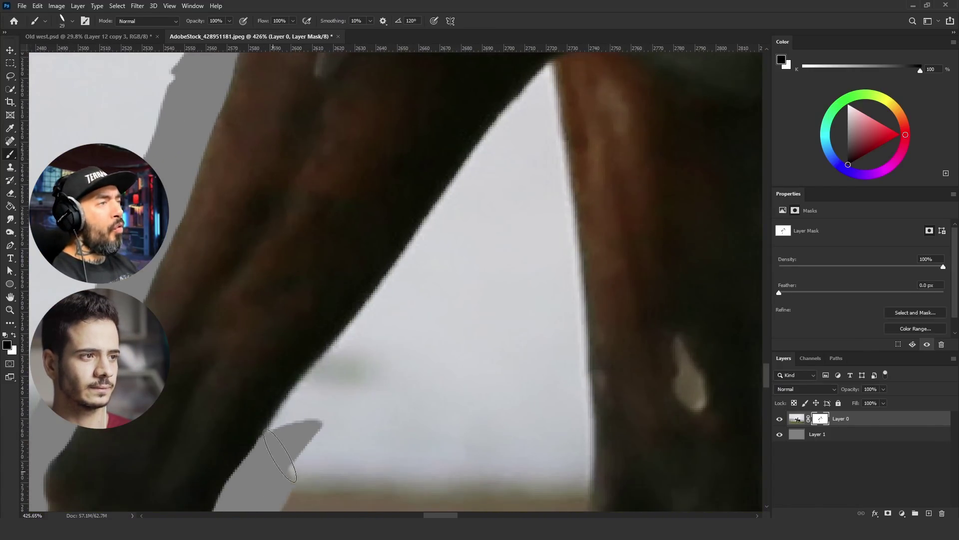
left_click_drag(300, 444, 515, 132)
scroll(486, 217, "down", 1)
key("shift+Right")
key("shift+Right")
key("shift+Right")
key("shift+Right")
scroll(529, 100, "down", 4)
scroll(513, 394, "up", 4)
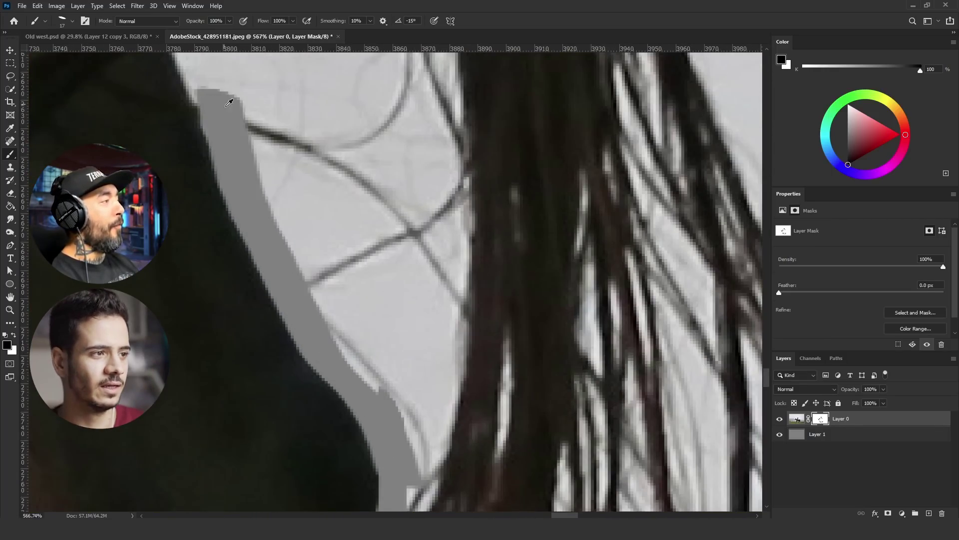
Mask out the background between the hind leg and the tail, painting along the tail's inner edge and lower strands
scroll(215, 88, "down", 3)
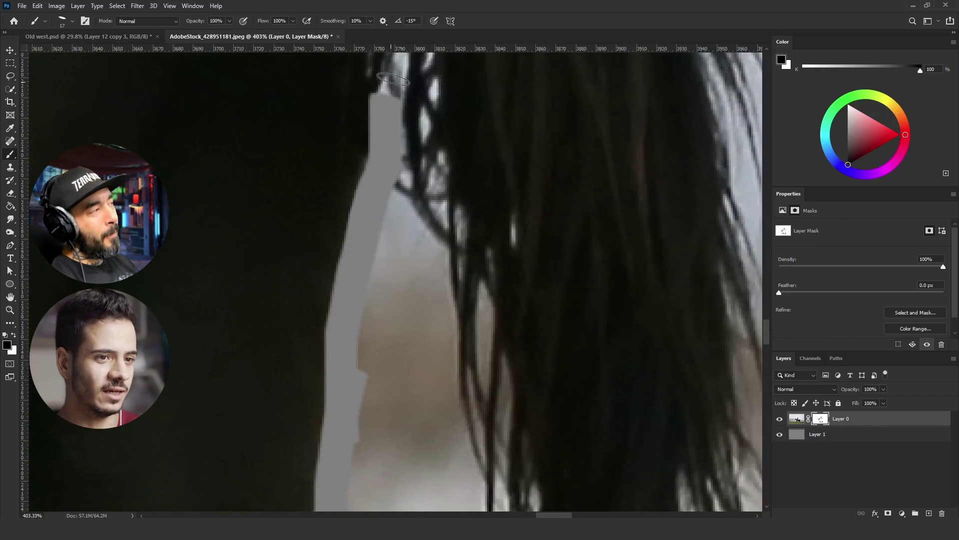
scroll(385, 103, "down", 5)
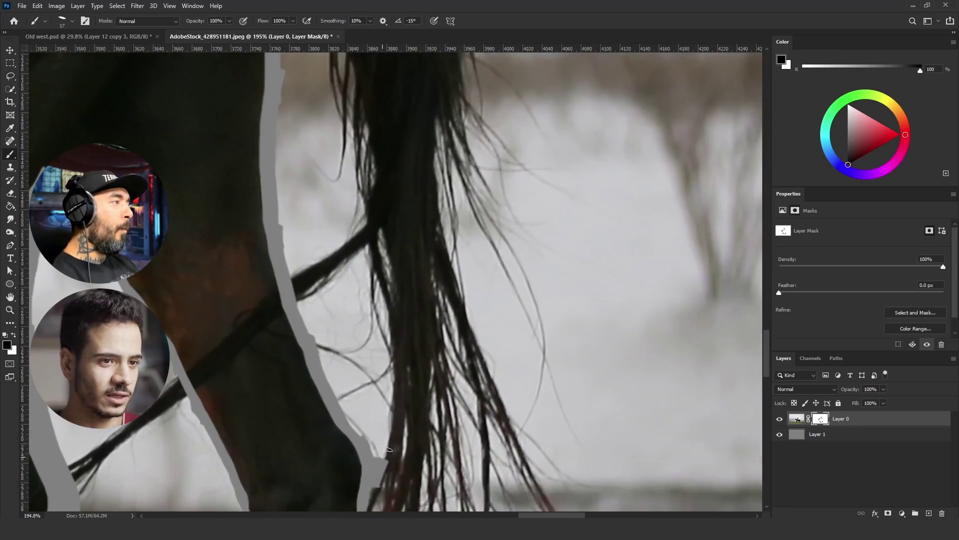
left_click_drag(385, 449, 338, 327)
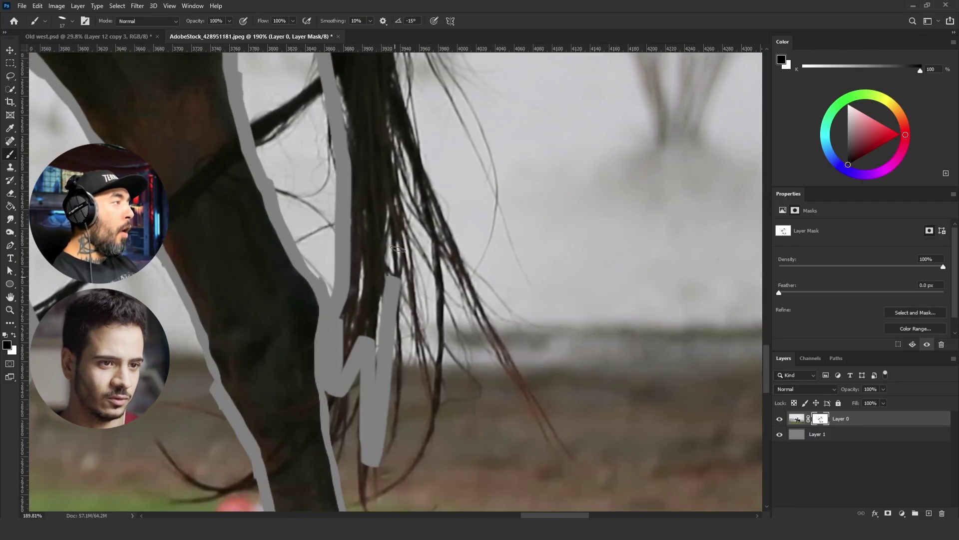
Mask out the background along the horse's rump and saddle blanket up to the saddle, restoring overpainted parts of the horse's back
scroll(393, 284, "up", 3)
scroll(390, 270, "down", 5)
scroll(385, 239, "up", 7)
left_click_drag(385, 239, 702, 349)
mouse_move(702, 350)
left_mouse_down()
mouse_move(568, 293)
mouse_move(213, 232)
mouse_move(509, 243)
left_mouse_up()
mouse_move(509, 243)
left_mouse_down()
mouse_move(267, 283)
mouse_move(671, 234)
left_mouse_up()
key("x")
left_click_drag(645, 266, 670, 267)
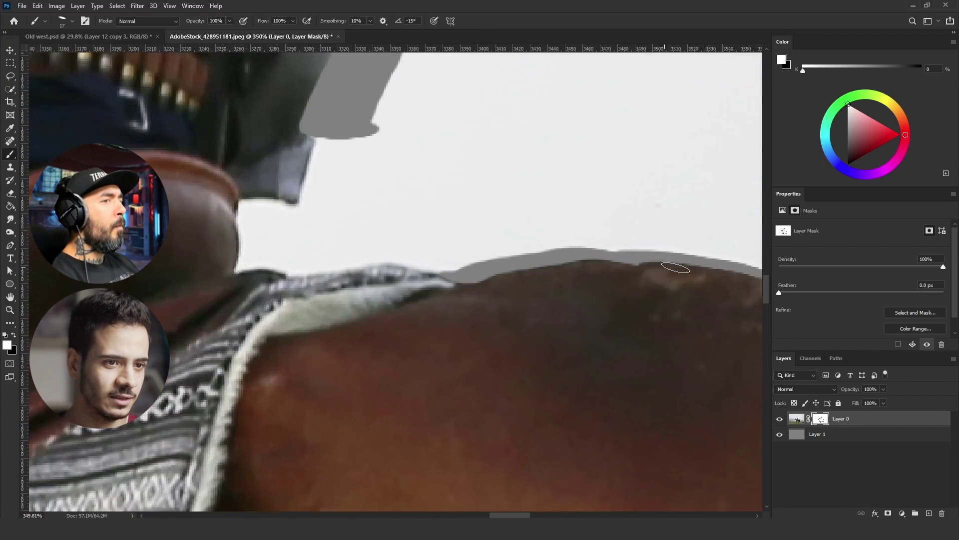
key("x")
scroll(395, 275, "up", 5)
scroll(259, 231, "down", 10)
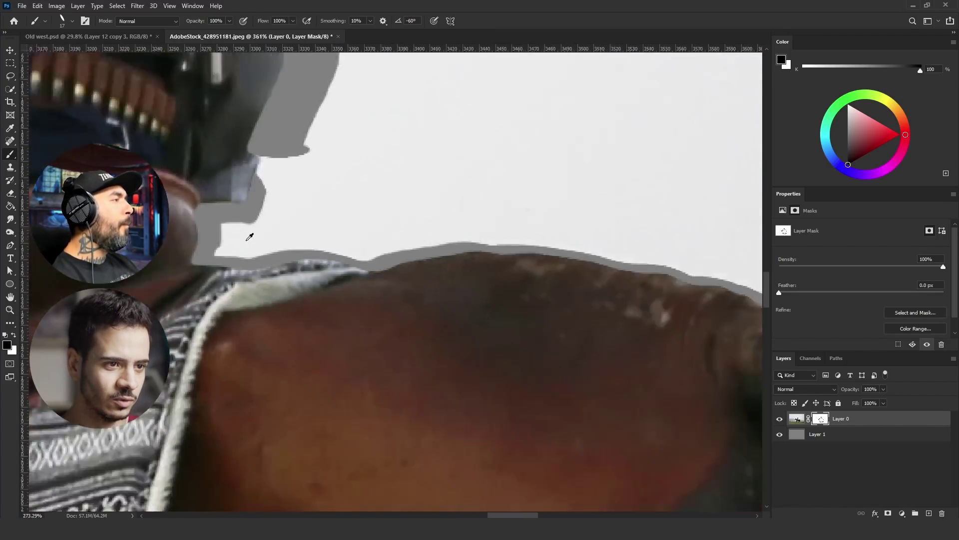
Mask out the white background showing between the reins and the horse's mane with a smaller brush
scroll(515, 288, "up", 10)
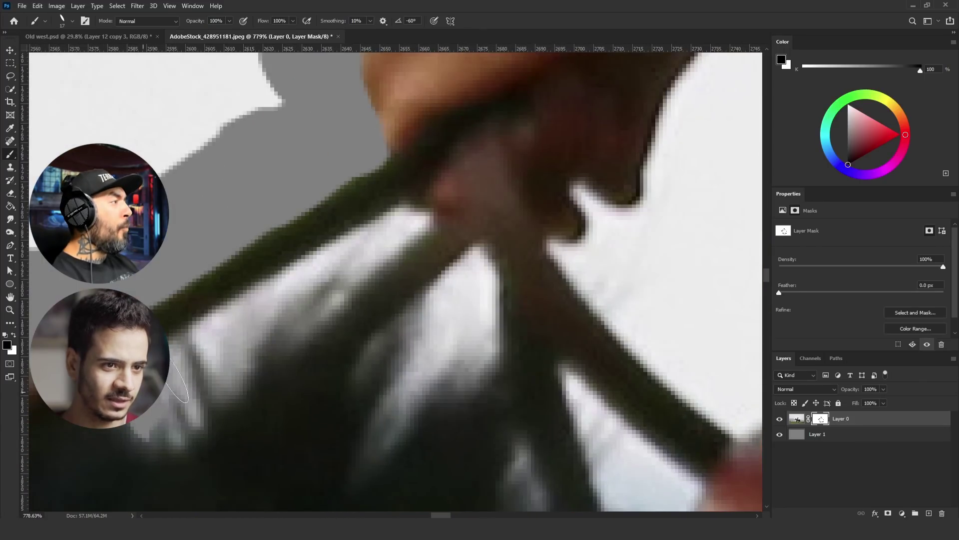
key("bracketleft")
key("bracketleft")
key("bracketleft")
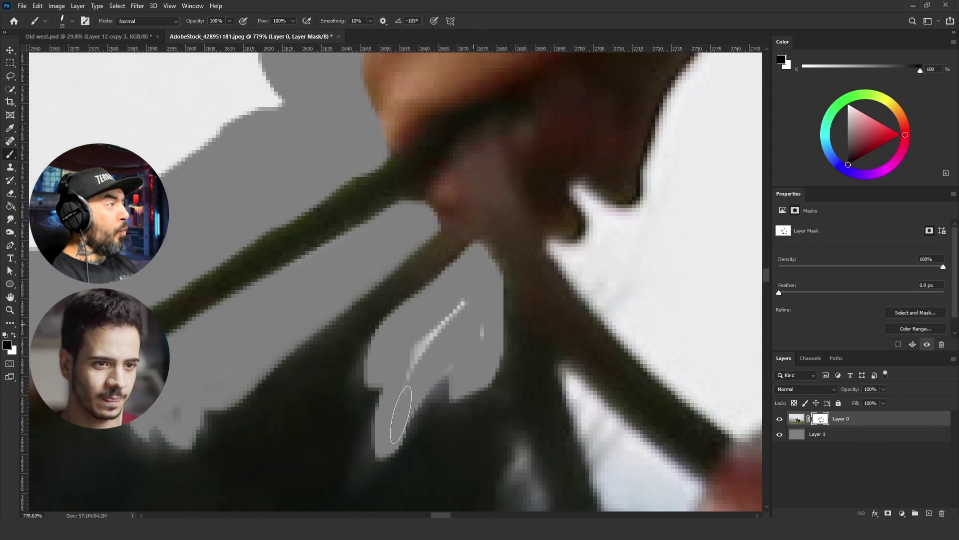
left_click_drag(422, 377, 441, 360)
left_click_drag(625, 450, 437, 328)
scroll(507, 385, "up", 1)
left_click_drag(513, 360, 420, 340)
scroll(400, 329, "down", 3)
scroll(415, 280, "up", 3)
Mask out the background around the cowboy's hand and the reins, restoring an overpainted part along the edge
mouse_move(452, 430)
left_mouse_down()
mouse_move(242, 210)
mouse_move(320, 120)
left_mouse_up()
scroll(300, 200, "down", 3)
scroll(325, 245, "up", 2)
left_click_drag(301, 340, 314, 268)
mouse_move(355, 136)
left_mouse_down()
mouse_move(517, 132)
mouse_move(698, 155)
left_mouse_up()
key("x")
mouse_move(238, 345)
left_mouse_down()
mouse_move(301, 321)
mouse_move(328, 237)
left_mouse_up()
key("x")
scroll(236, 420, "up", 4)
mouse_move(260, 377)
left_mouse_down()
mouse_move(250, 295)
mouse_move(375, 229)
mouse_move(420, 95)
left_mouse_up()
Mask out the background along the underside of the cowboy's sleeve to the vest, with the brush angled to -90°
scroll(349, 283, "down", 7)
scroll(649, 190, "up", 5)
key("shift+Right")
key("shift+Right")
key("shift+Right")
left_click_drag(357, 305, 607, 215)
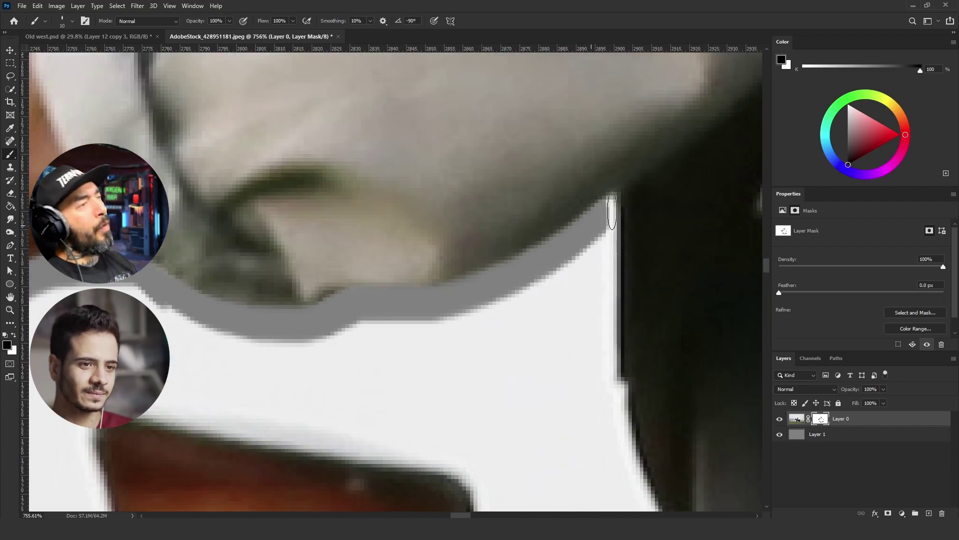
scroll(607, 215, "down", 5)
scroll(625, 350, "up", 5)
mouse_move(561, 472)
left_mouse_down()
mouse_move(457, 390)
mouse_move(420, 193)
left_mouse_up()
Mask out the background along the edge of the saddle horn, turning the brush to follow its outline
key("shift+Right")
key("shift+Right")
key("shift+Right")
scroll(422, 189, "down", 4)
scroll(300, 165, "up", 4)
mouse_move(149, 465)
left_mouse_down()
mouse_move(238, 276)
mouse_move(268, 133)
mouse_move(602, 247)
left_mouse_up()
Mask out the background between the rein and the saddle horn's base, with the brush angled to 105°
key("shift+Right")
key("shift+Right")
key("shift+Right")
key("shift+Right")
key("shift+Right")
key("shift+Right")
key("shift+Right")
key("shift+Right")
scroll(602, 248, "up", 3)
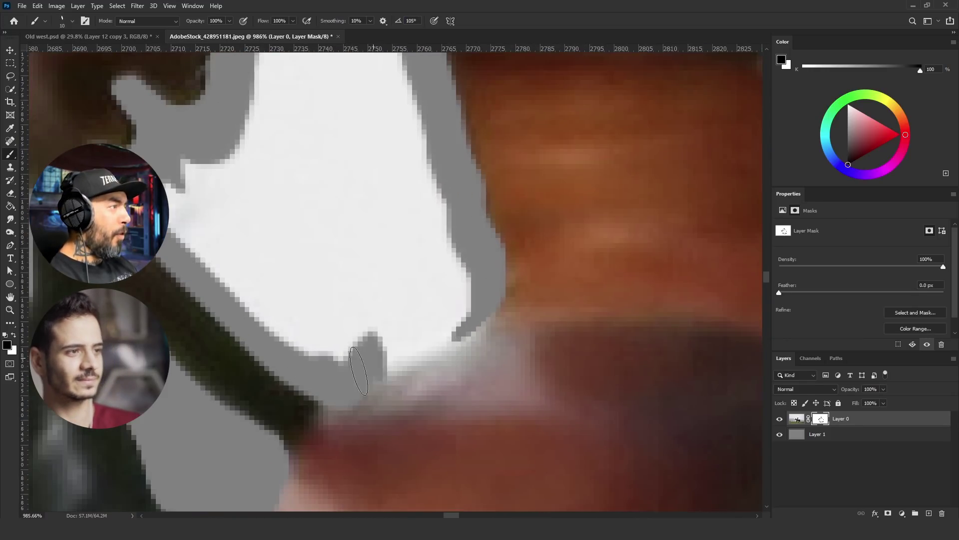
left_click_drag(376, 359, 453, 337)
Mask out the remaining background edges around the saddle and up the vest beneath the cowboy's arm
scroll(454, 338, "down", 5)
scroll(494, 350, "up", 5)
left_click_drag(495, 428, 530, 160)
scroll(529, 159, "down", 4)
scroll(477, 150, "up", 4)
left_click_drag(475, 280, 460, 102)
scroll(470, 363, "up", 4)
scroll(471, 363, "up", 3)
left_click_drag(474, 395, 459, 240)
Mask out the narrow background gap at the cowboy's vest with a smaller brush
scroll(459, 239, "down", 4)
key("bracketleft")
key("bracketleft")
scroll(411, 331, "up", 4)
left_click_drag(469, 349, 500, 200)
scroll(506, 240, "down", 5)
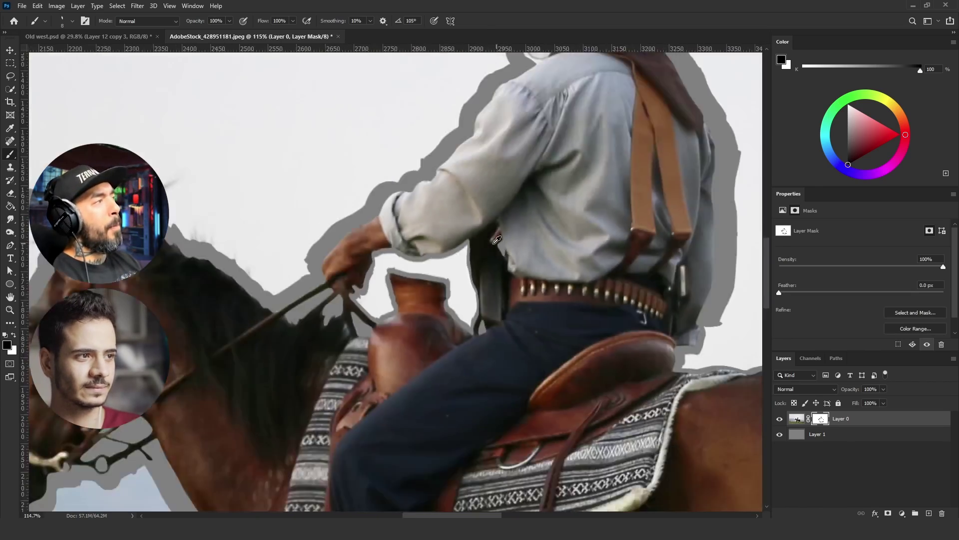
Mask out the background between the cowboy's hair and shoulder, using a larger brush angled to 30°
scroll(506, 240, "up", 8)
mouse_move(467, 343)
left_mouse_down()
mouse_move(454, 289)
mouse_move(364, 247)
left_mouse_up()
key("bracketright")
key("bracketright")
key("bracketright")
key("bracketright")
key("bracketright")
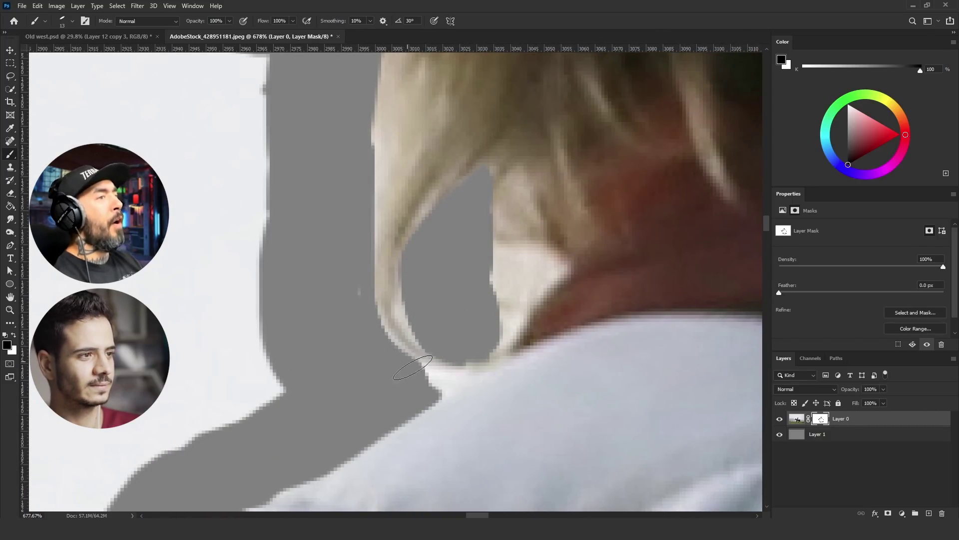
left_click_drag(408, 361, 445, 382)
scroll(439, 373, "down", 4)
scroll(475, 340, "up", 4)
left_click_drag(358, 424, 392, 350)
Display the layer mask on its own and select the white area outside the rider's outline with the Magic Wand
scroll(350, 344, "down", 3)
scroll(517, 239, "down", 5)
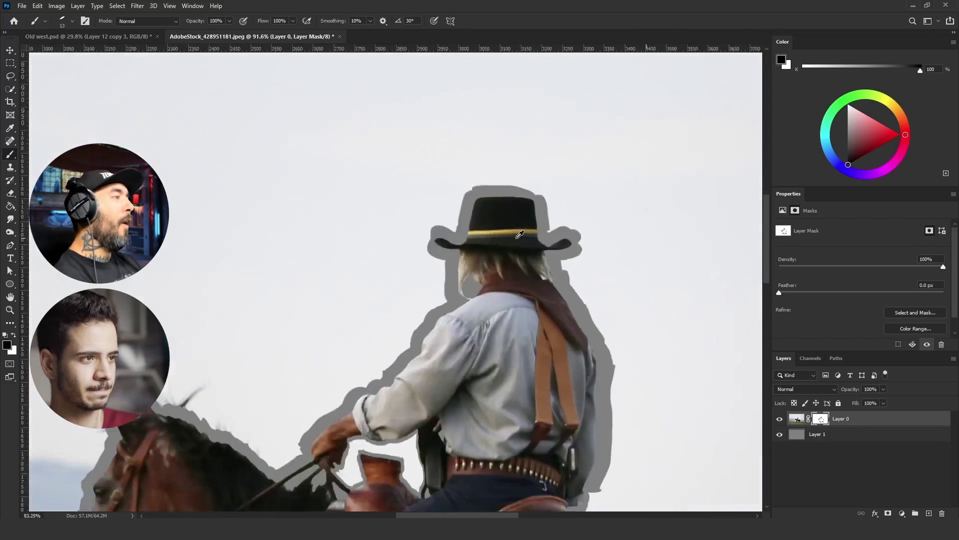
scroll(517, 238, "down", 5)
scroll(510, 350, "up", 1)
left_click(819, 420, "alt")
key("w")
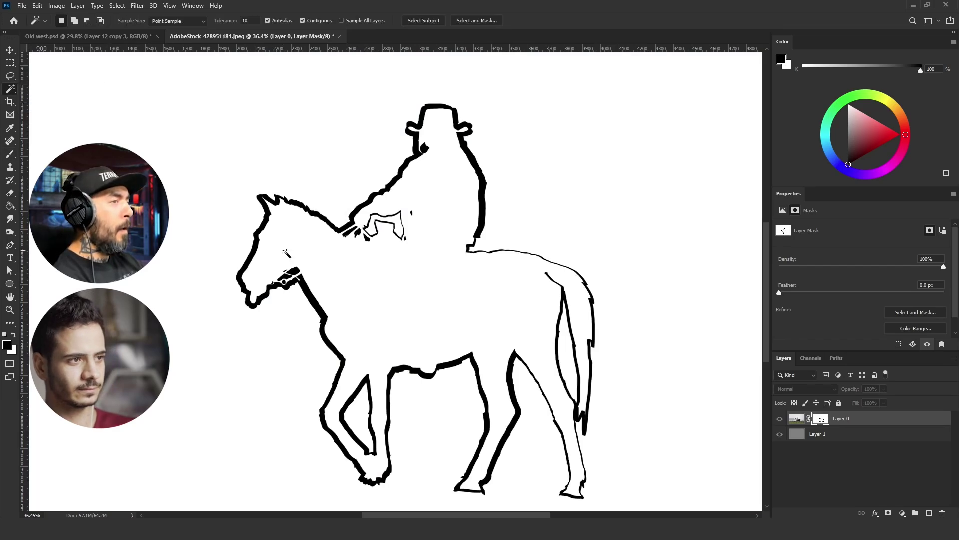
left_click(215, 222)
Add the white background areas enclosed by the outline to the selection, including the gap between the arm and saddle
scroll(395, 283, "down", 3)
scroll(397, 415, "up", 5)
left_click(370, 310, "shift")
scroll(375, 233, "down", 2)
left_click(568, 314, "shift")
scroll(280, 115, "up", 7)
left_click(384, 245, "shift")
scroll(440, 249, "down", 12)
scroll(539, 349, "up", 3)
Expand the background selection, trying 5 pixels before using 3 pixels
left_click(117, 6)
mouse_move(145, 156)
left_click(237, 175)
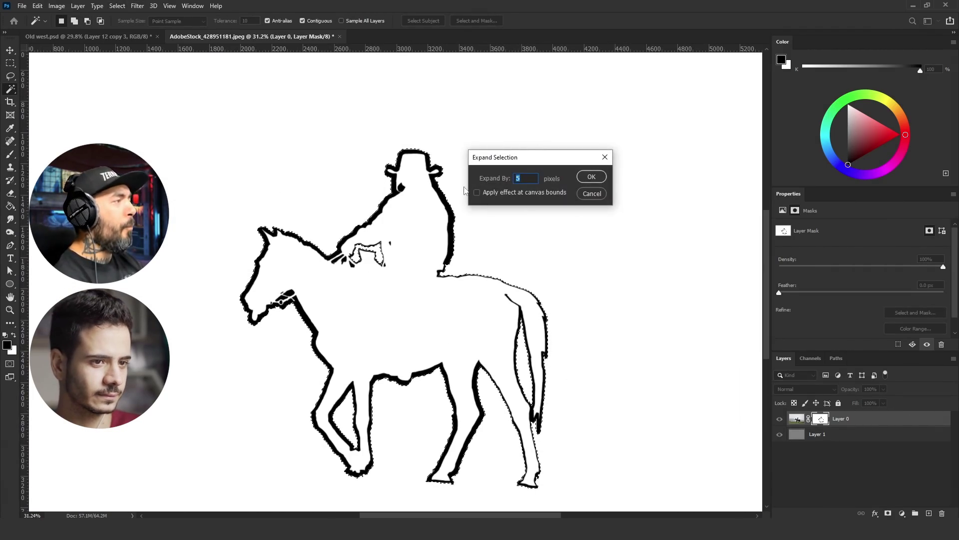
key("Return")
scroll(389, 260, "up", 10)
left_click(117, 6)
left_click(237, 175)
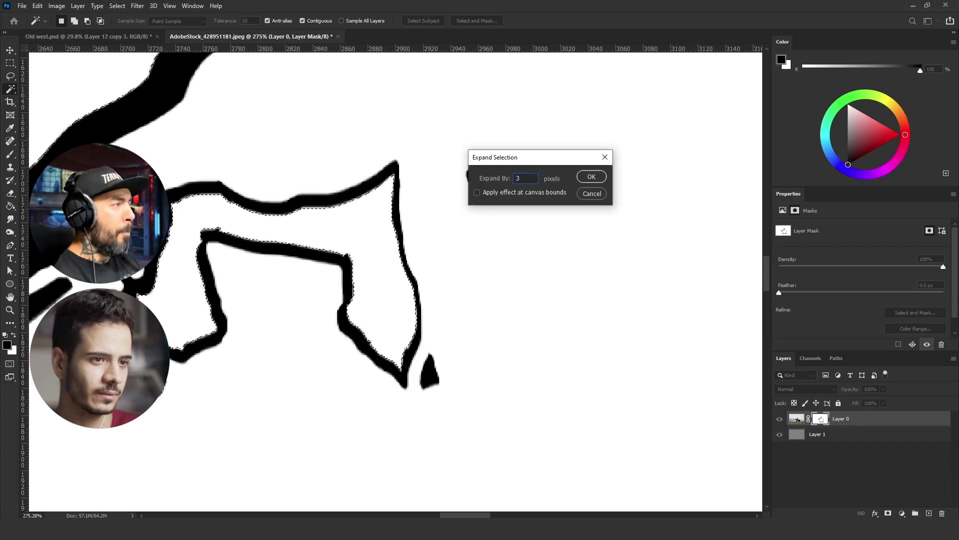
key("Return")
Fill the selected background with black on the layer mask and deselect it
scroll(393, 220, "down", 6)
key("shift+F5")
key("Return")
left_click(10, 76)
key("ctrl+d")
Return to the cutout image, lasso a small leftover patch, fill it and deselect
scroll(454, 330, "down", 6)
left_click(797, 419)
scroll(461, 226, "up", 15)
left_click_drag(419, 273, 362, 243)
key("shift+F5")
key("Return")
key("ctrl+d")
Lasso the light background streaks showing through the upper tail, delete them and deselect
scroll(400, 245, "down", 10)
scroll(525, 298, "up", 10)
left_click_drag(470, 370, 391, 174)
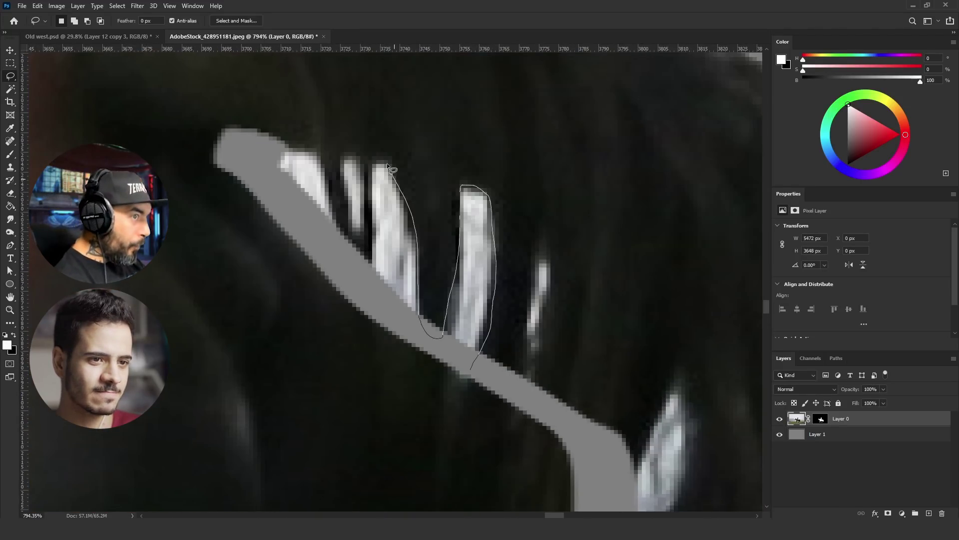
left_click_drag(315, 255, 470, 370)
scroll(515, 348, "down", 3)
left_click_drag(515, 348, 500, 334, "shift")
key("Delete")
key("ctrl+d")
Lasso the edges of the horse's mane and tail and adjust the selection in Select and Mask
scroll(506, 250, "down", 12)
left_click_drag(507, 140, 484, 159)
mouse_move(491, 140)
left_mouse_down("alt")
mouse_move(513, 172)
mouse_move(513, 149)
left_mouse_up("alt")
scroll(514, 170, "down", 4)
scroll(440, 181, "up", 8)
left_click_drag(438, 257, 438, 268, "shift")
scroll(507, 270, "down", 8)
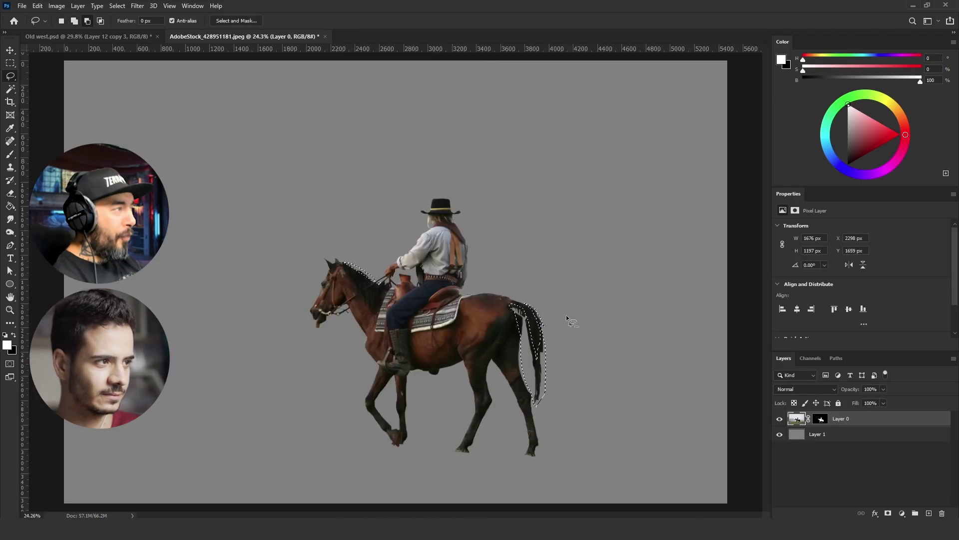
scroll(508, 270, "up", 2)
key("ctrl+alt+r")
left_click_drag(821, 193, 899, 193)
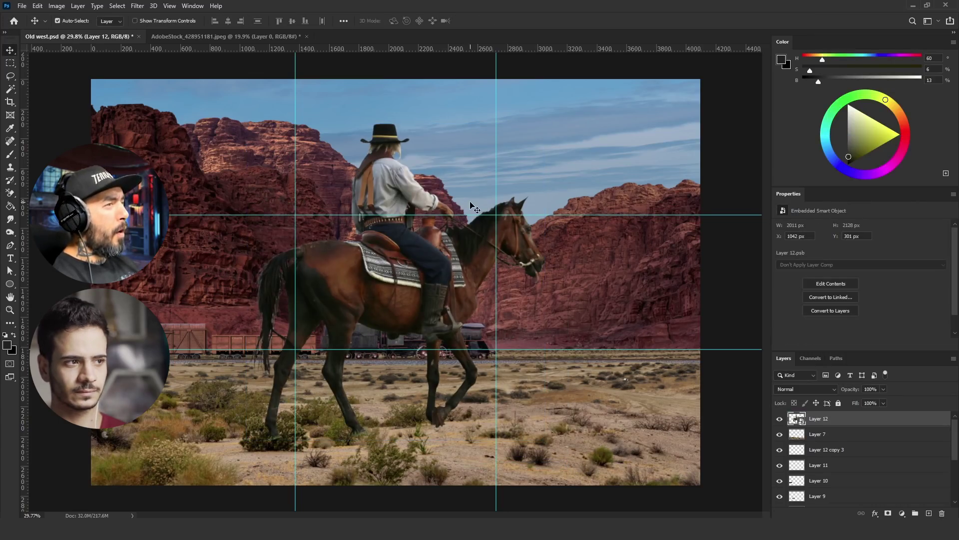
Scale the mounted cowboy to 62.61% and place him on the desert floor before the wagons, and shift the train to the right
left_click_drag(551, 123, 490, 182, "alt")
left_click_drag(438, 206, 343, 300)
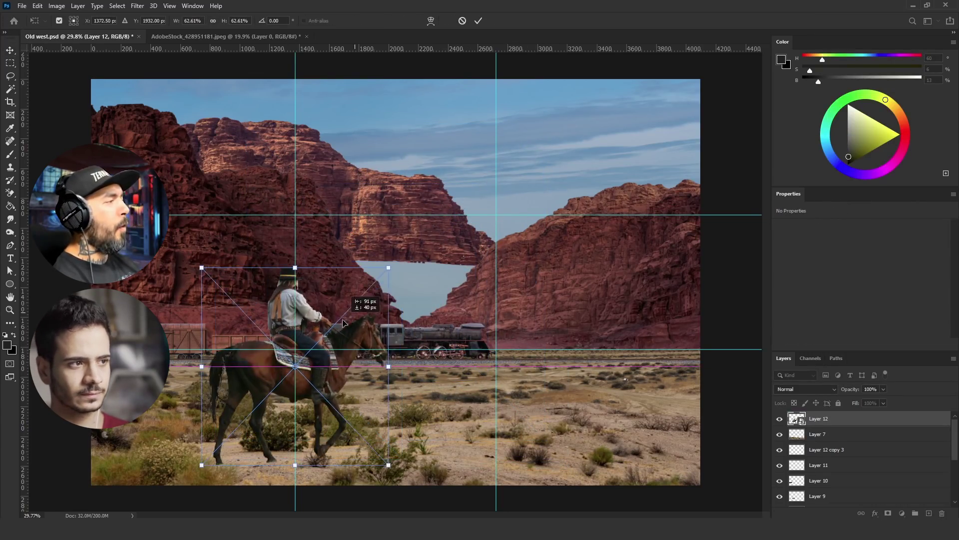
key("Return")
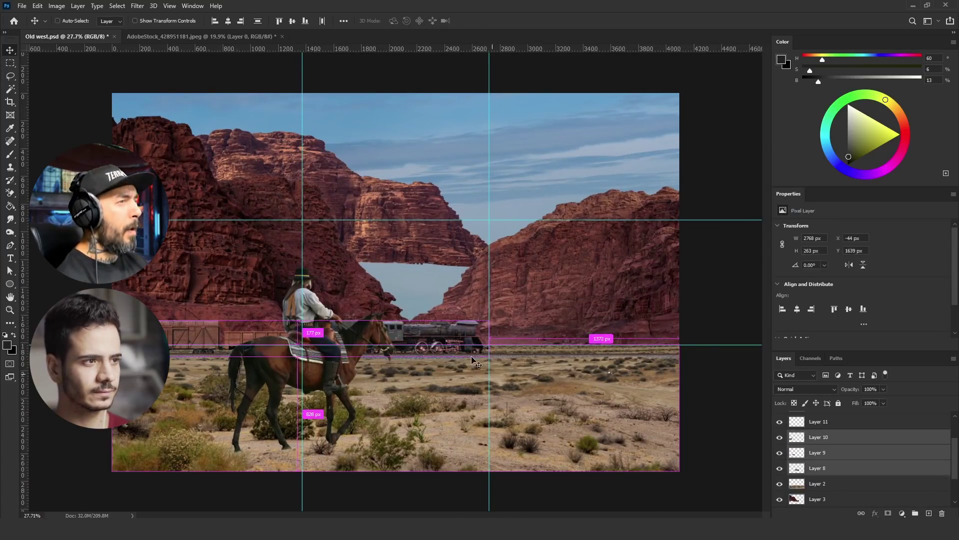
left_click_drag(482, 332, 553, 331)
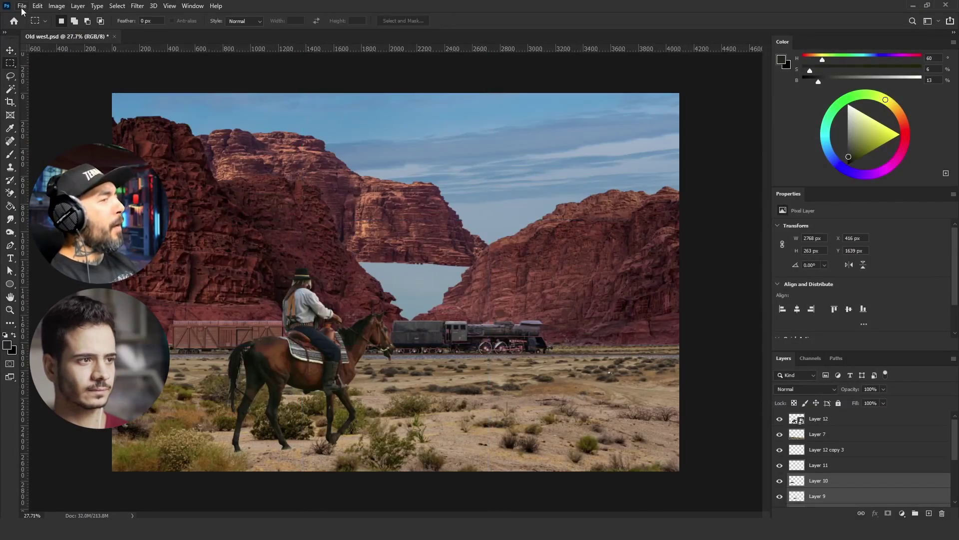
Extend the train's rear with a small freight wagon from AdobeStock_300715193.jpeg and close that source image
key("ctrl+o")
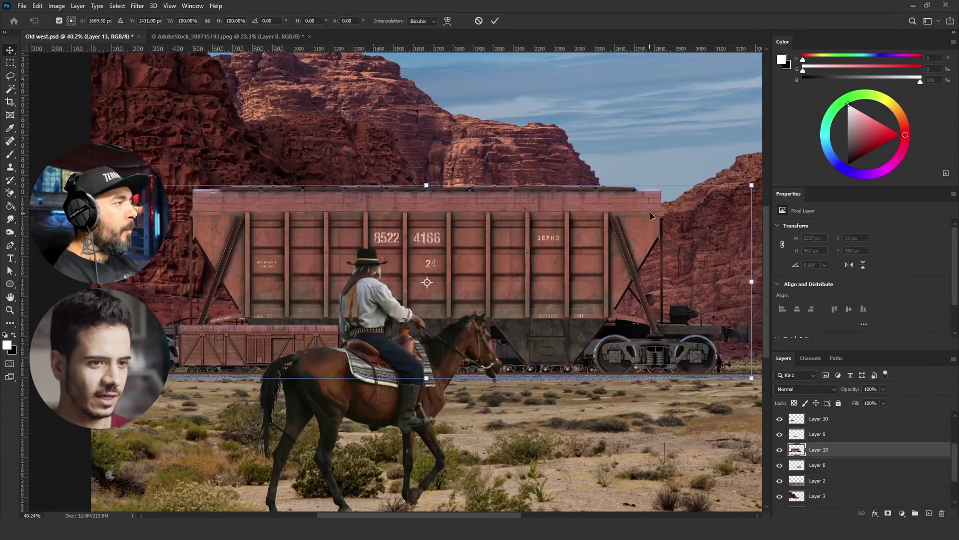
left_click_drag(650, 216, 165, 345)
key("Return")
key("ctrl+0")
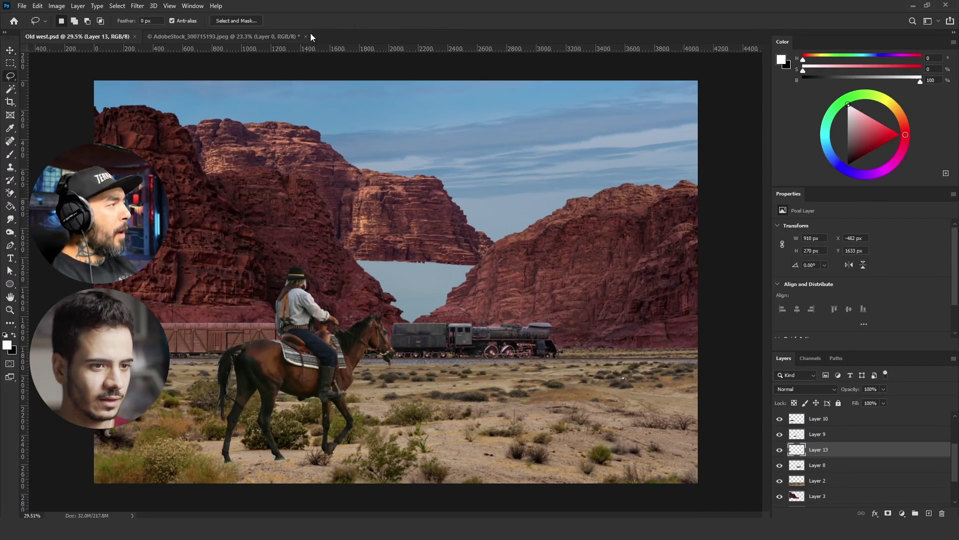
left_click(304, 37)
Add a Levels adjustment above the sky layer, darkening its midtones and raising its output black level
left_click(902, 513)
left_click(890, 375)
left_click(874, 343)
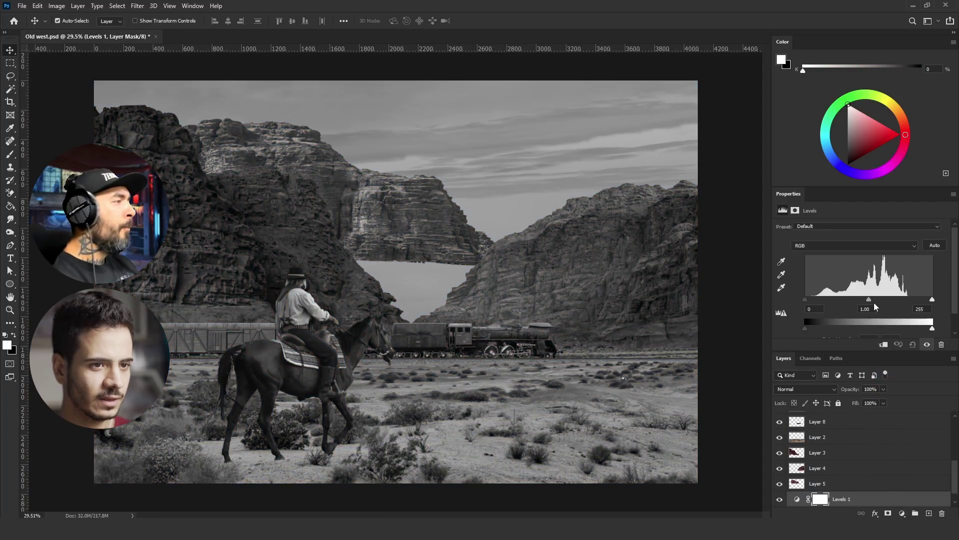
left_click_drag(874, 302, 878, 302)
left_click_drag(812, 327, 816, 328)
Add a Curves adjustment clipped to the distant mountain on Layer 5
left_click(826, 481)
left_click(902, 513)
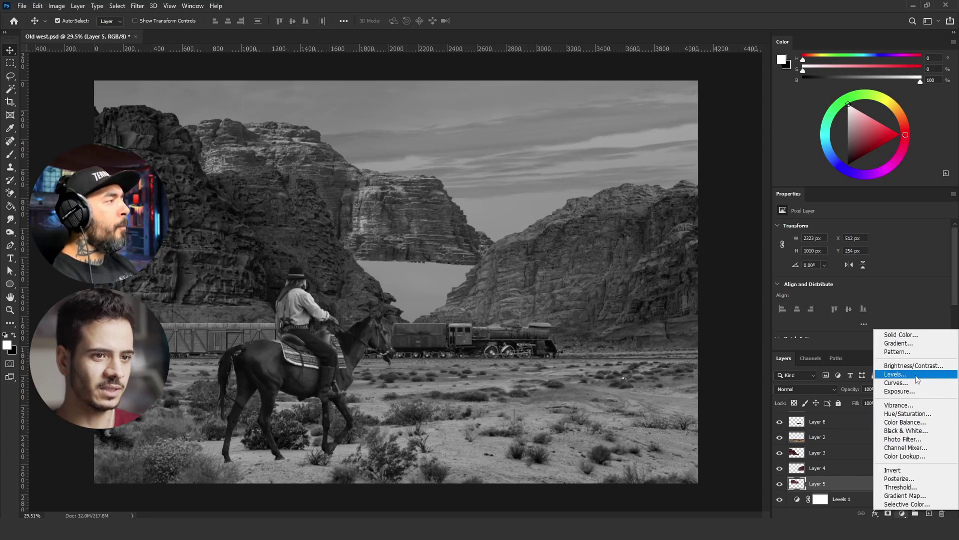
left_click(889, 376)
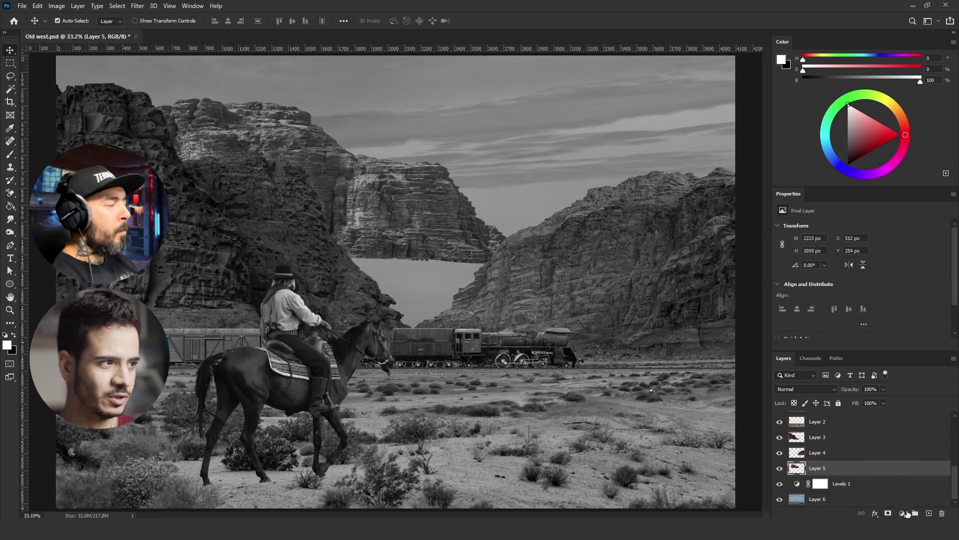
left_click(907, 514)
left_click(890, 387)
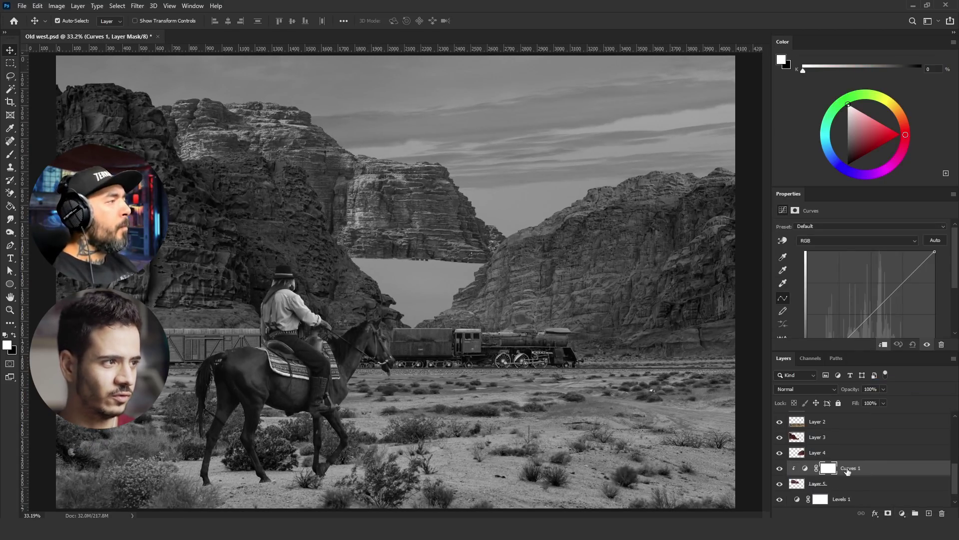
Add a Hue/Saturation adjustment clipped to the distant mountain and set its saturation to -37
left_click(902, 513)
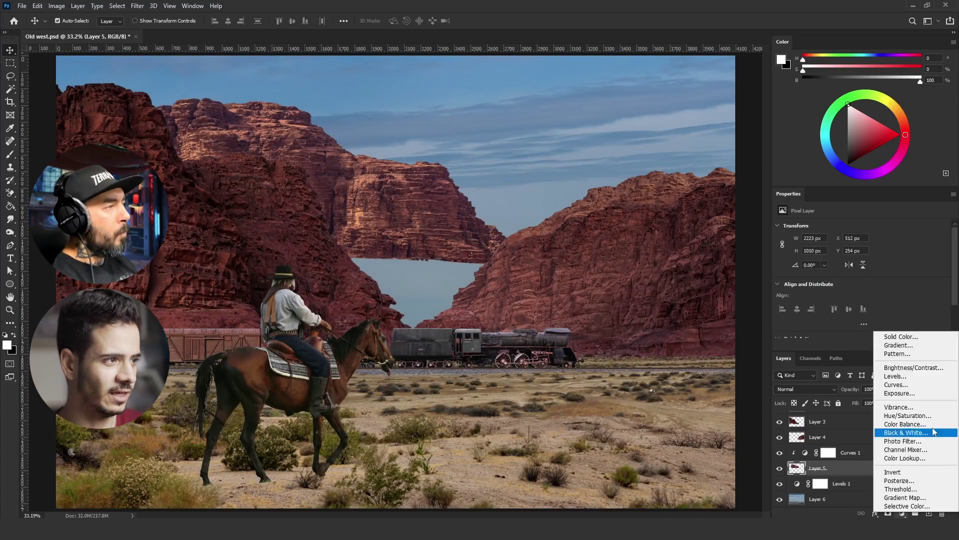
left_click(889, 425)
left_click(932, 274)
type("-37")
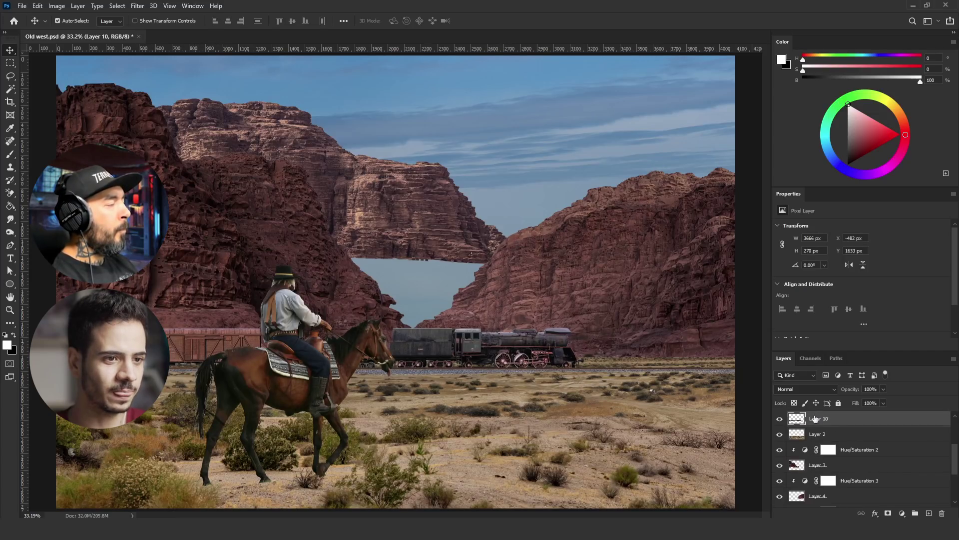
Add clipped Hue/Saturation adjustments to the train and the mounted cowboy, setting the cowboy's saturation to -21
left_click(902, 513)
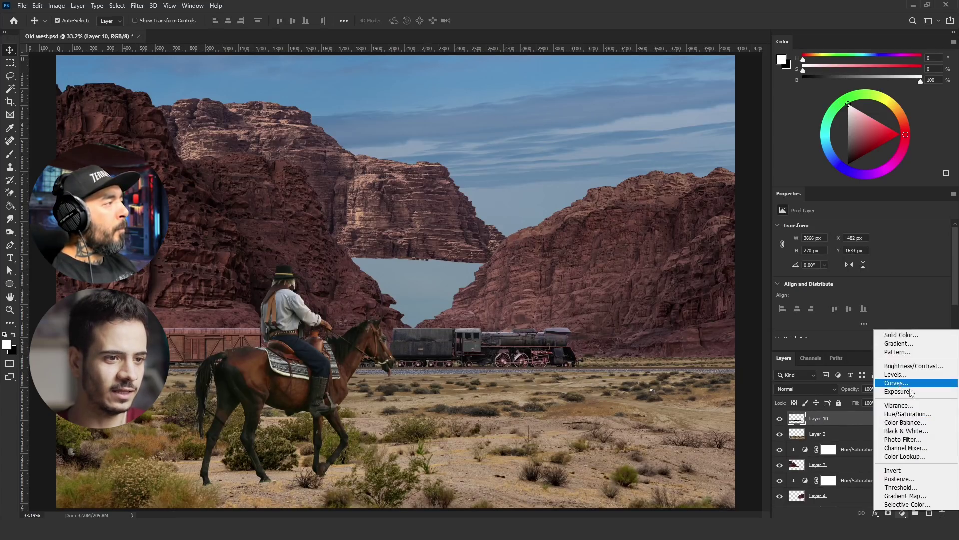
left_click(880, 368)
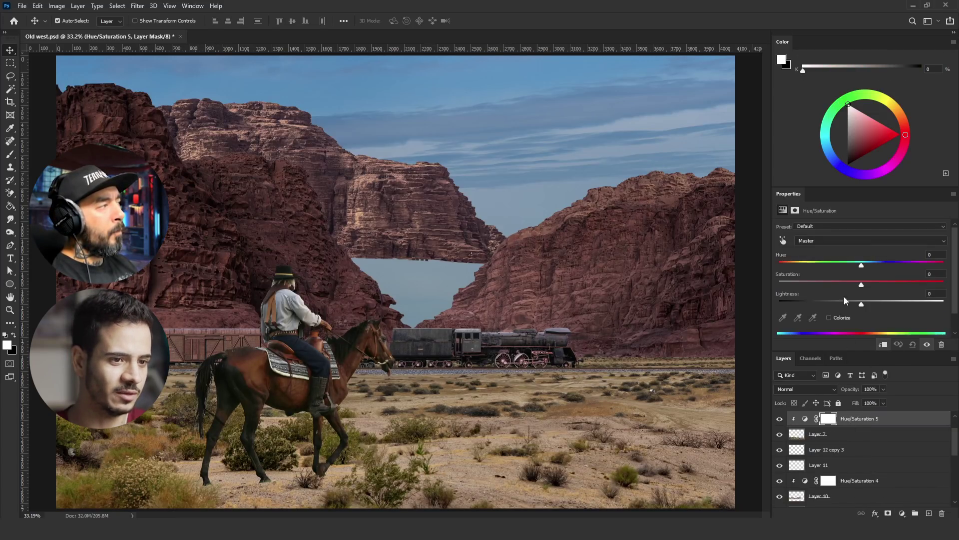
left_click(901, 513)
left_click(907, 412)
left_click_drag(861, 283, 845, 286)
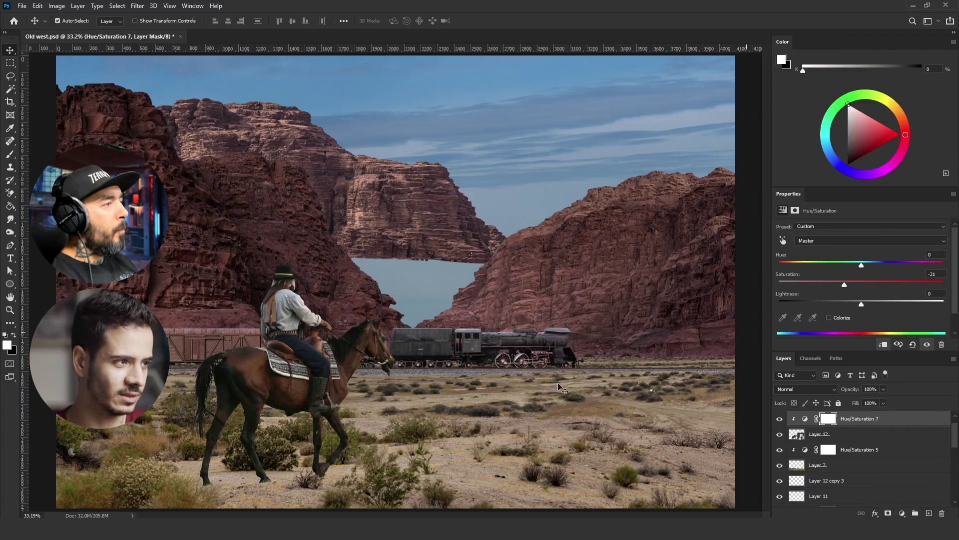
Add a second Hue/Saturation adjustment to the mounted cowboy and set its Greens saturation to -38
left_click(877, 423, "alt")
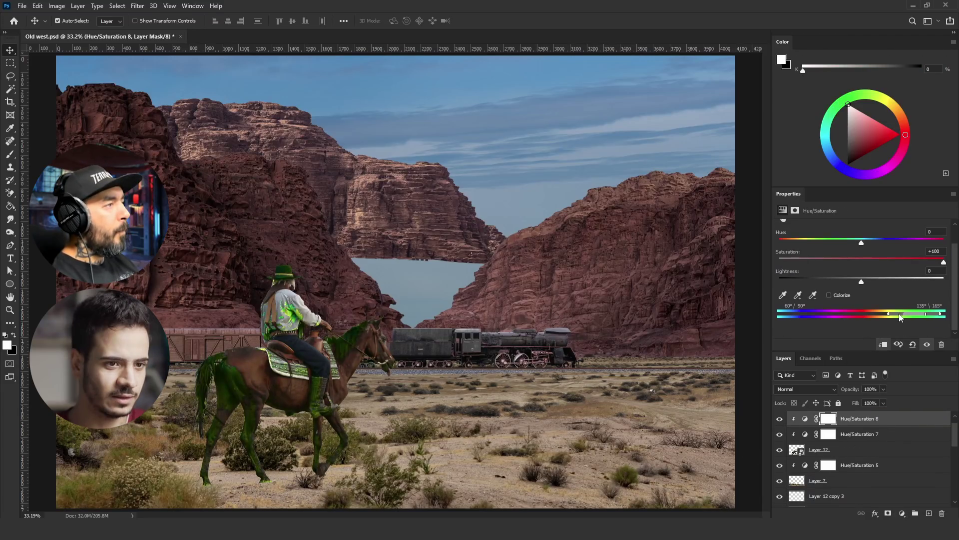
left_click_drag(943, 262, 830, 262)
scroll(835, 258, "up", 1)
left_click(824, 234)
left_click(825, 264)
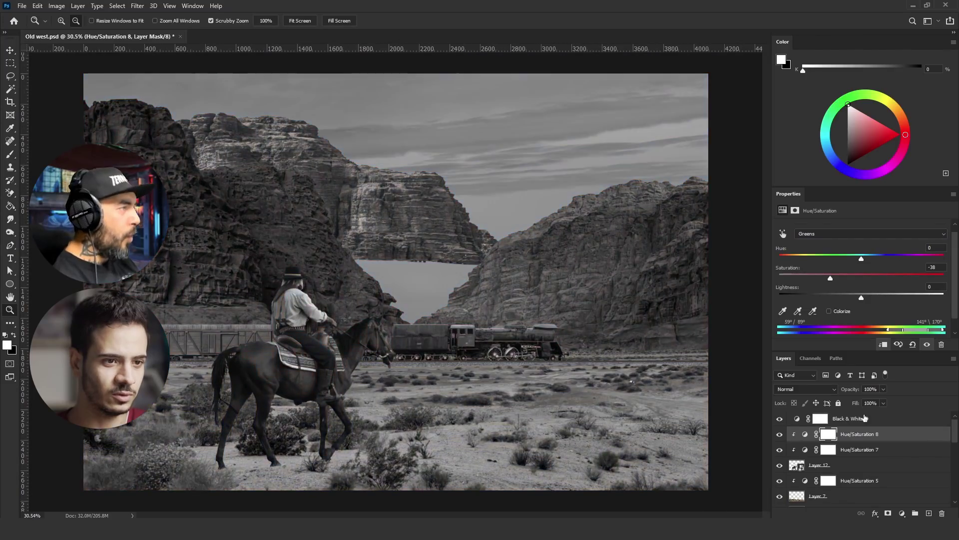
Shape the clipped Curves adjustments on the distant, left and right mountains, darkening the midtones and slightly lifting the left mountain's shadows
left_click_drag(872, 252, 899, 292)
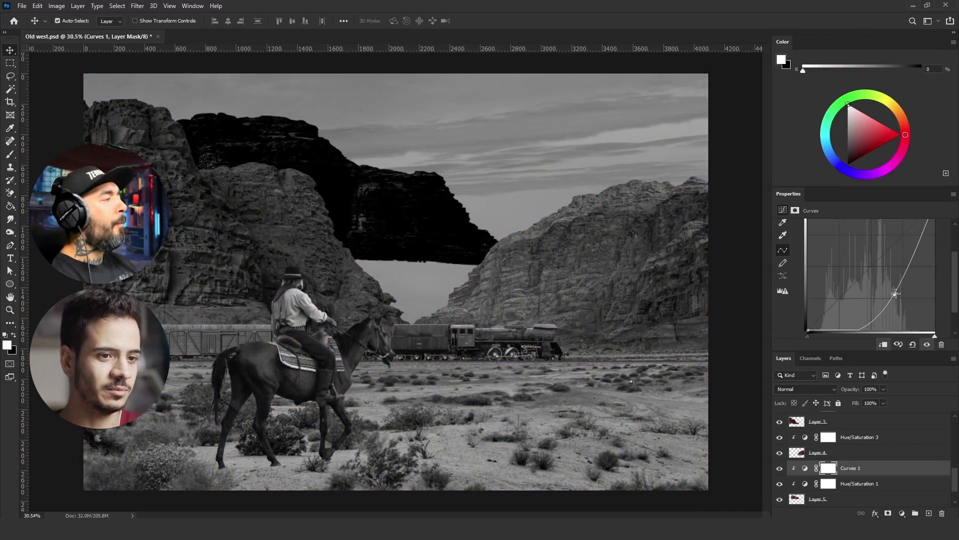
left_click(894, 387)
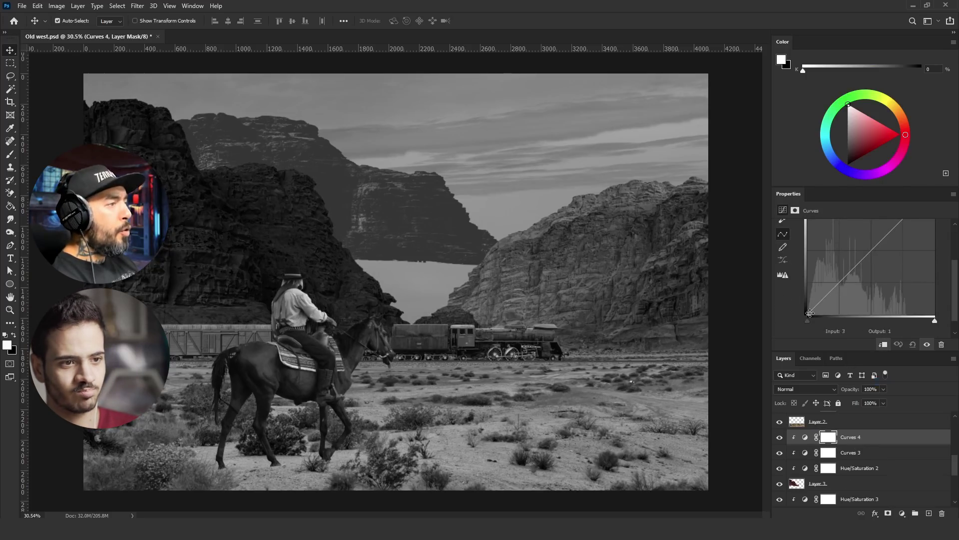
left_click_drag(807, 315, 807, 306)
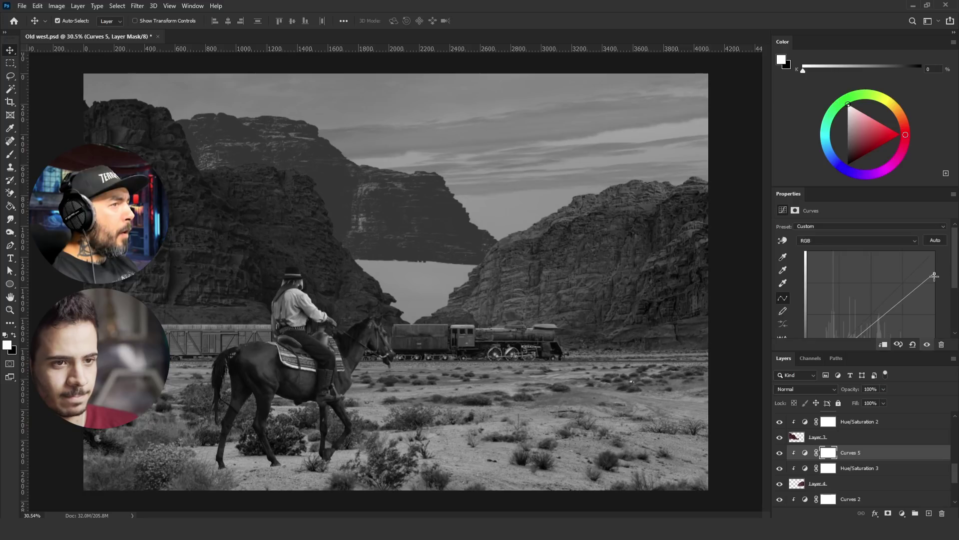
left_click_drag(872, 280, 867, 321)
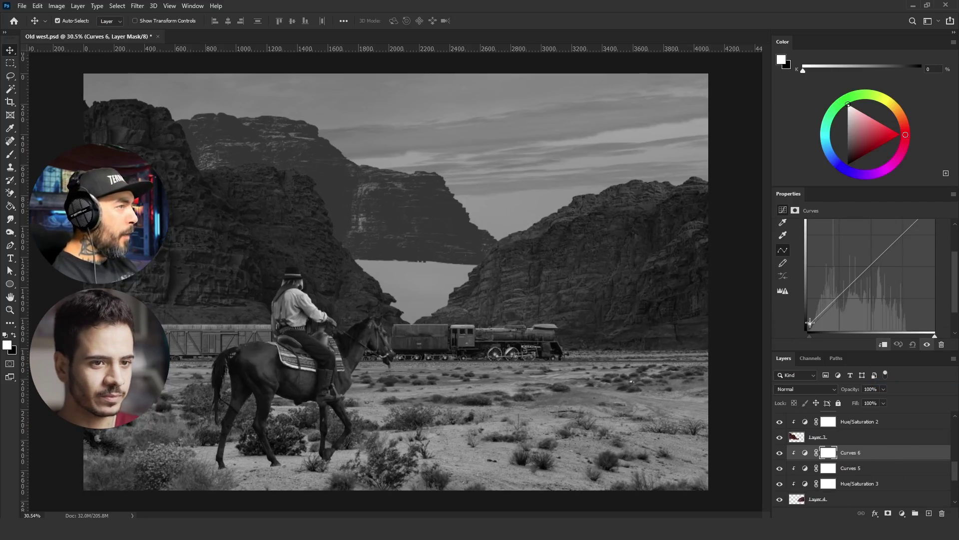
Add clipped Curves adjustments to the ground, the foreground and the mounted cowboy, pulling their curves down to darken them
left_click(901, 513)
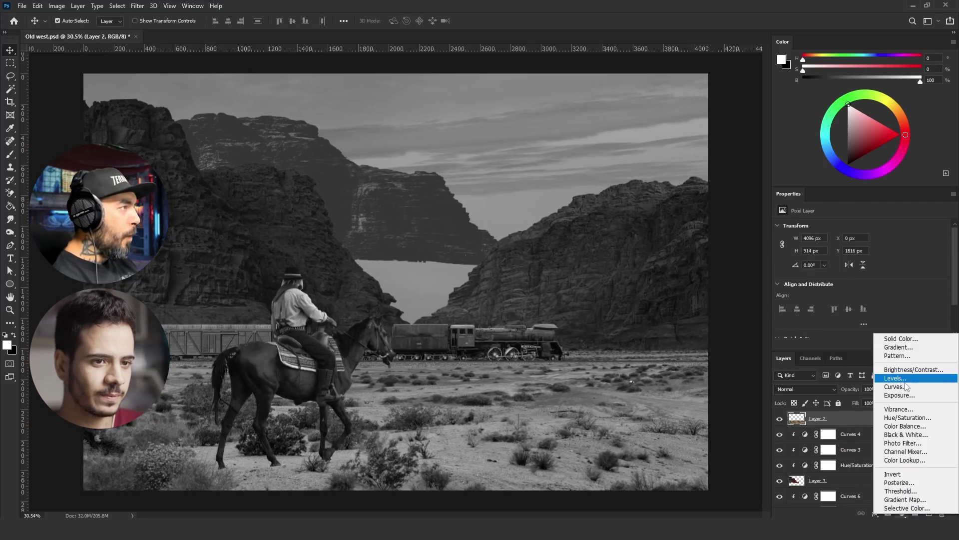
left_click(895, 402)
left_click_drag(872, 276, 871, 304)
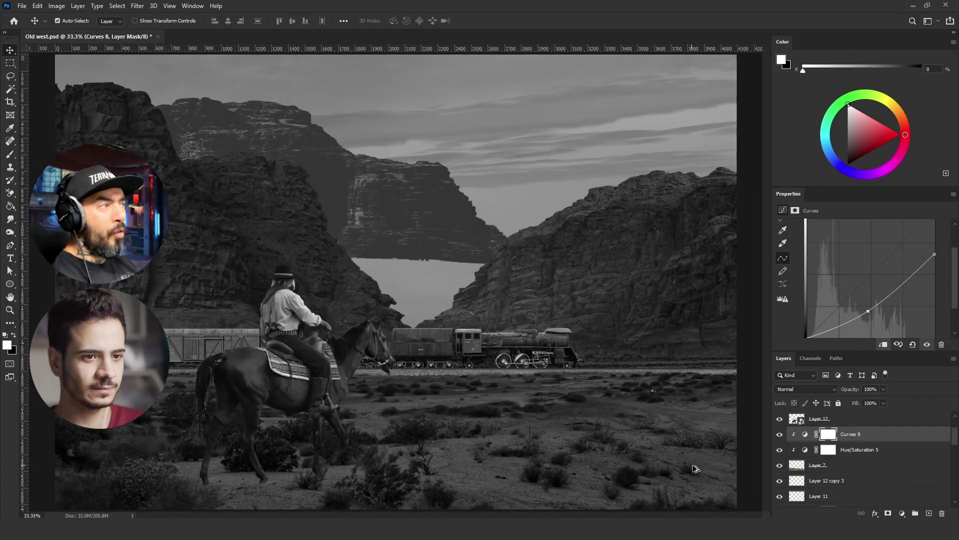
left_click_drag(867, 311, 866, 314)
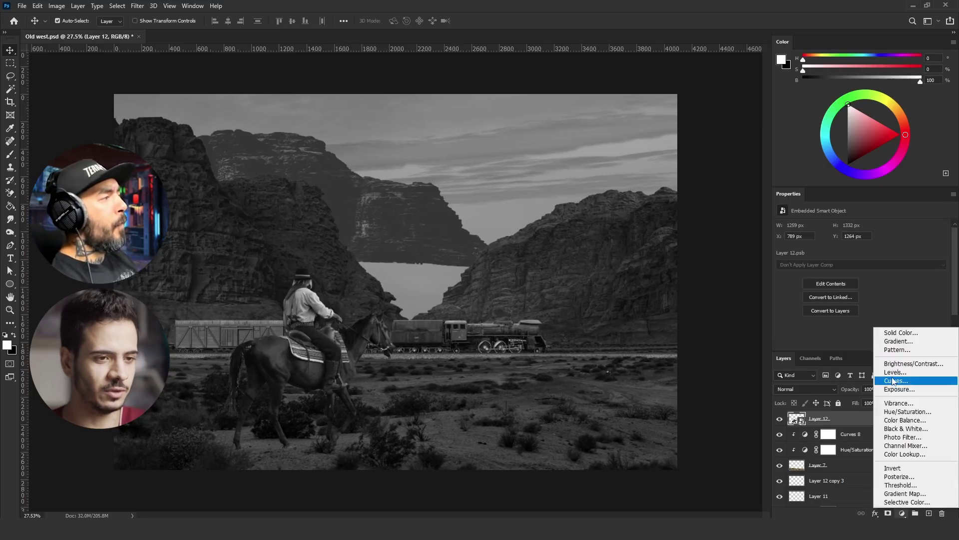
left_click(897, 372)
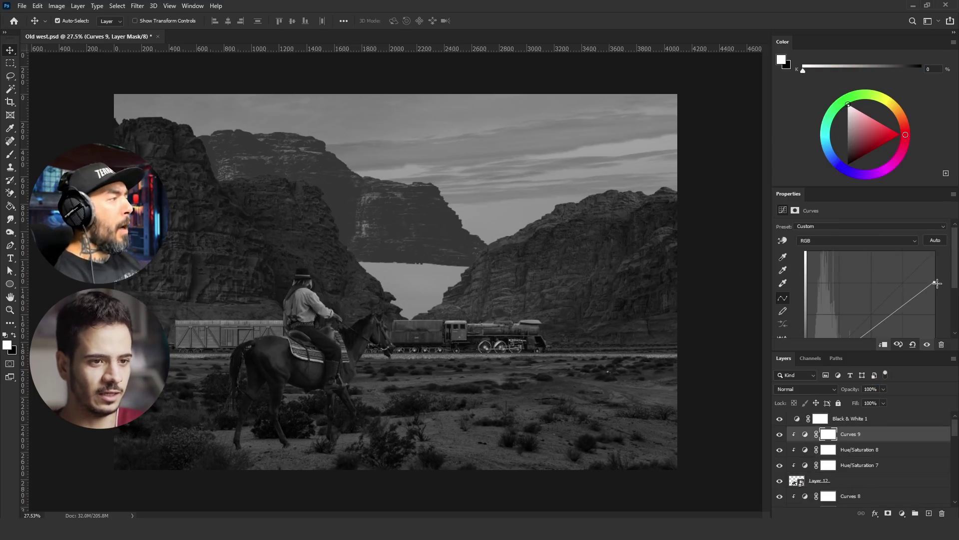
Add a Curves adjustment clipped to the trackside gravel on Layer 11 and lower its highlights and midtones
left_click(902, 513)
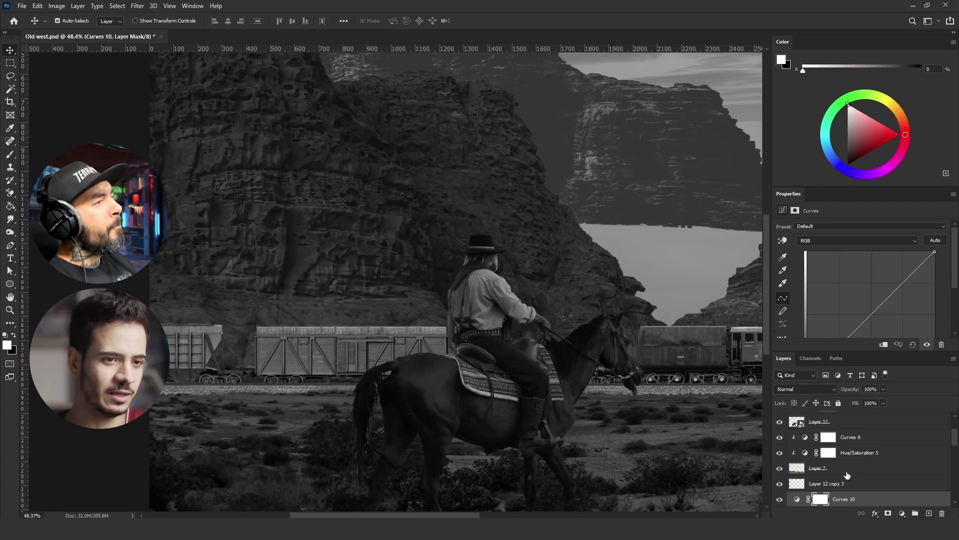
scroll(848, 475, "down", 1)
left_click(848, 491, "alt")
left_click_drag(935, 252, 935, 298)
scroll(879, 300, "down", 3)
left_click_drag(871, 289, 870, 300)
Darken the rail on Layer 12 copy 3 with a clipped Curves adjustment that lowers its highlights and midtones
scroll(203, 404, "up", 14)
left_click_drag(935, 249, 935, 274)
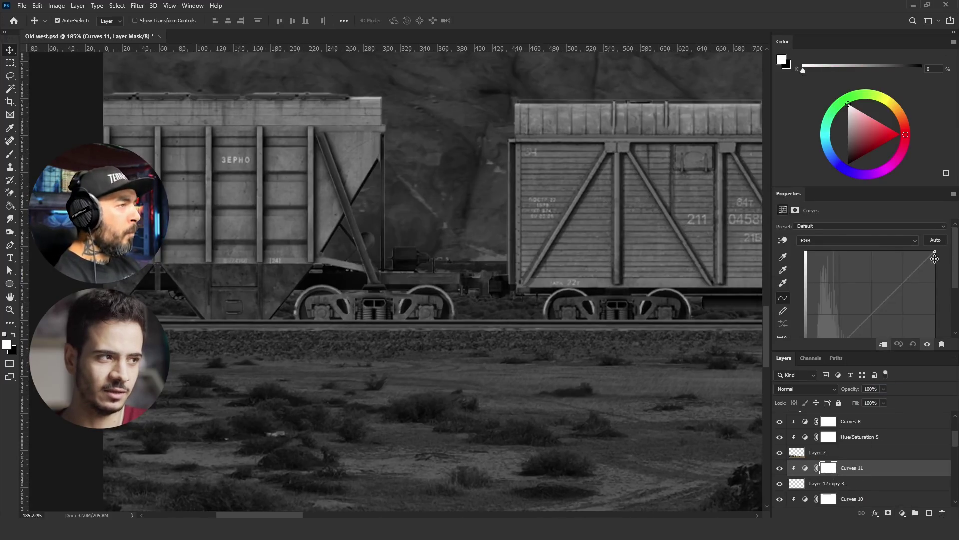
left_click_drag(872, 293, 871, 314)
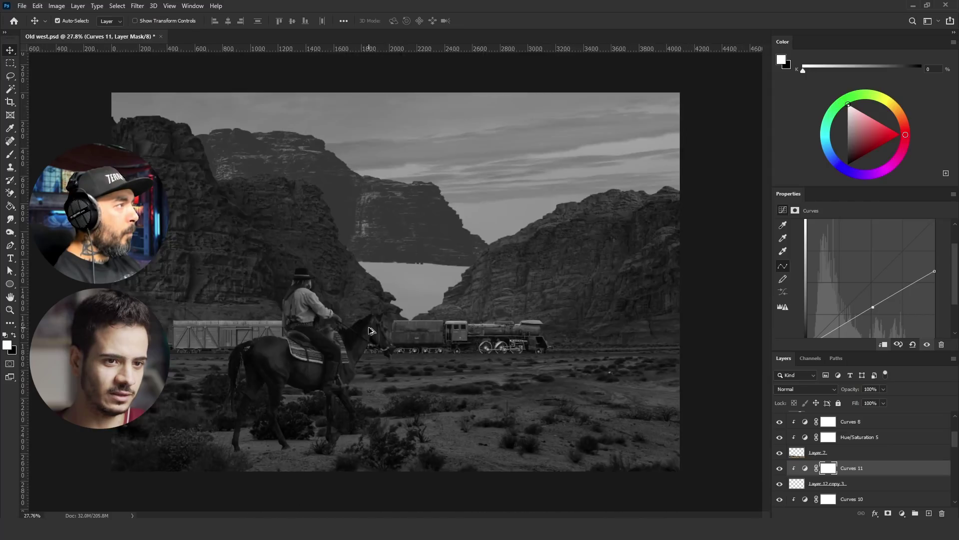
Rename Layer 12 copy 3 as Rail and Layer 11 as Rocks
scroll(395, 280, "up", 5)
left_click(828, 483)
type("Rail")
key("Tab")
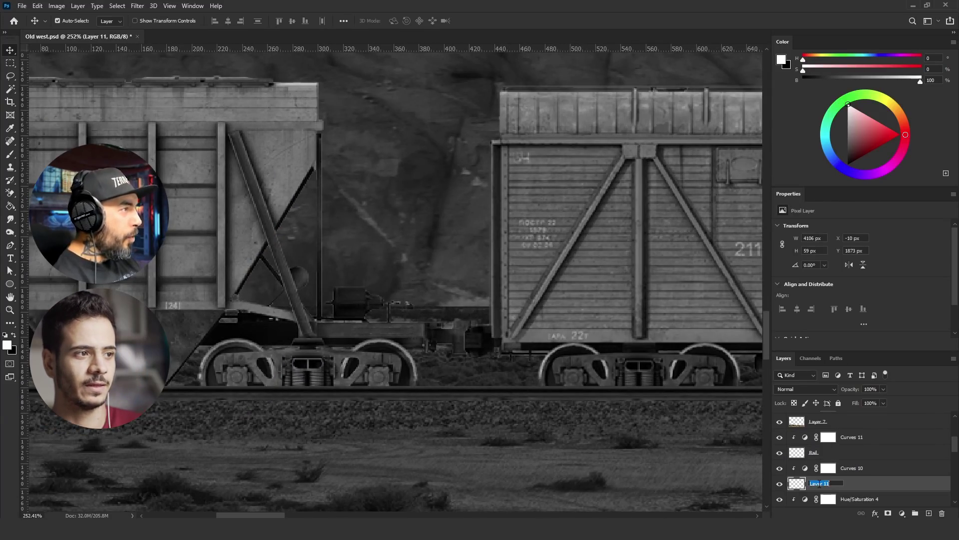
type("ROC")
key("Tab")
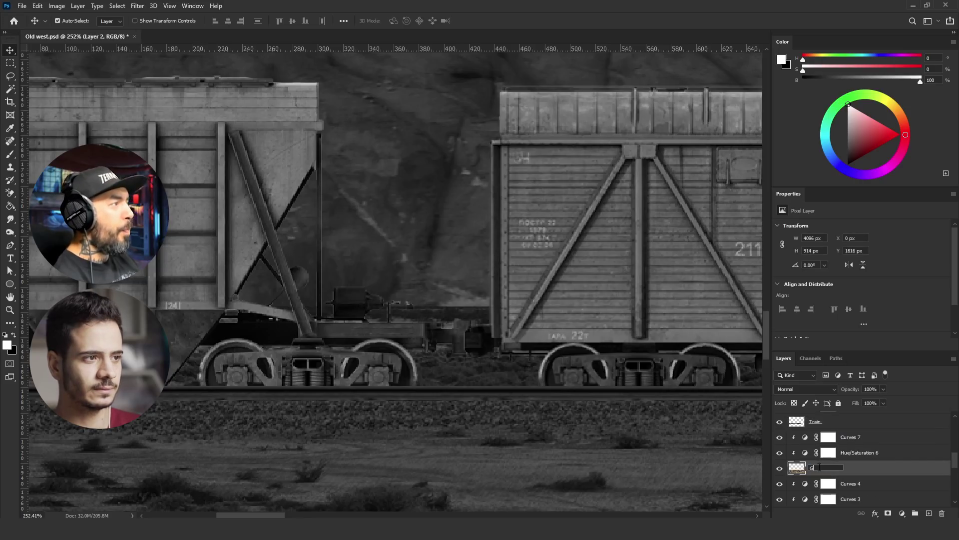
Name the remaining picture layers Train, Ground, Mountain, Mountain 2, Back mountain, Front Ground and CowBoy
key("Tab")
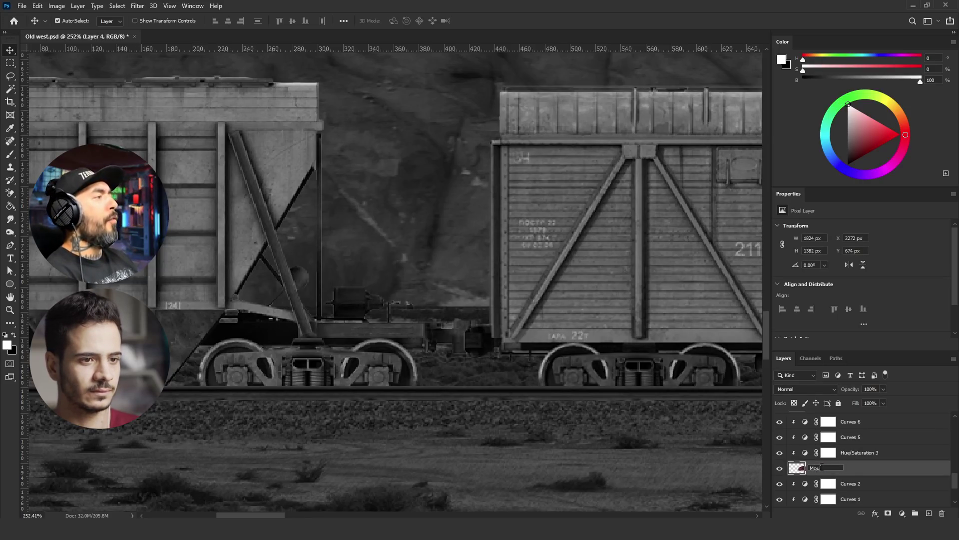
key("Tab")
type("Gro")
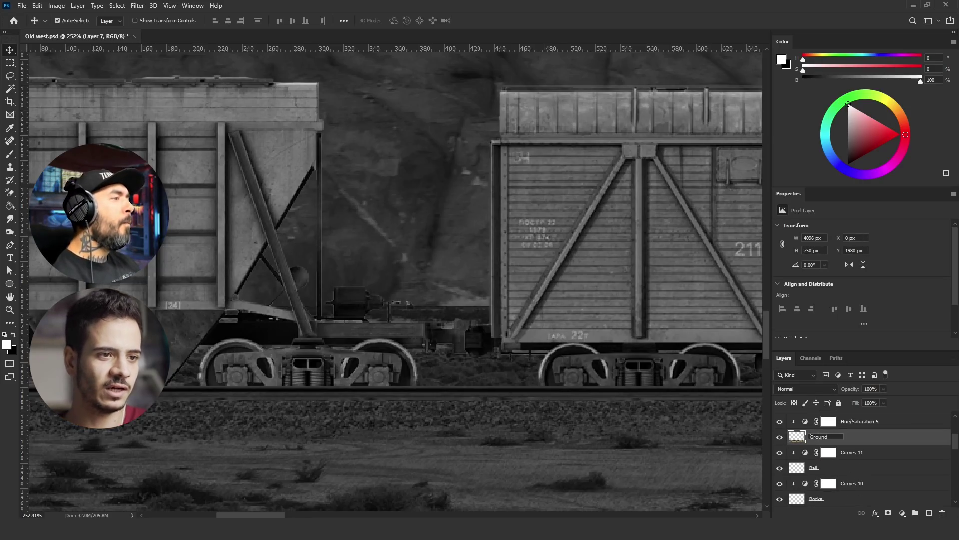
key("Tab")
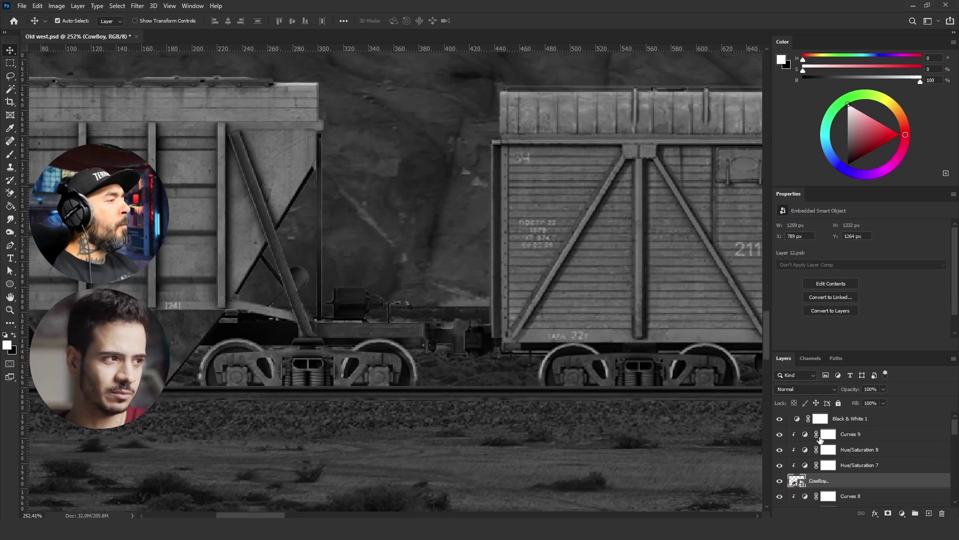
Darken the train with a clipped Curves adjustment by lowering the white point and the midtones
key("ctrl+minus")
key("ctrl+minus")
key("ctrl+minus")
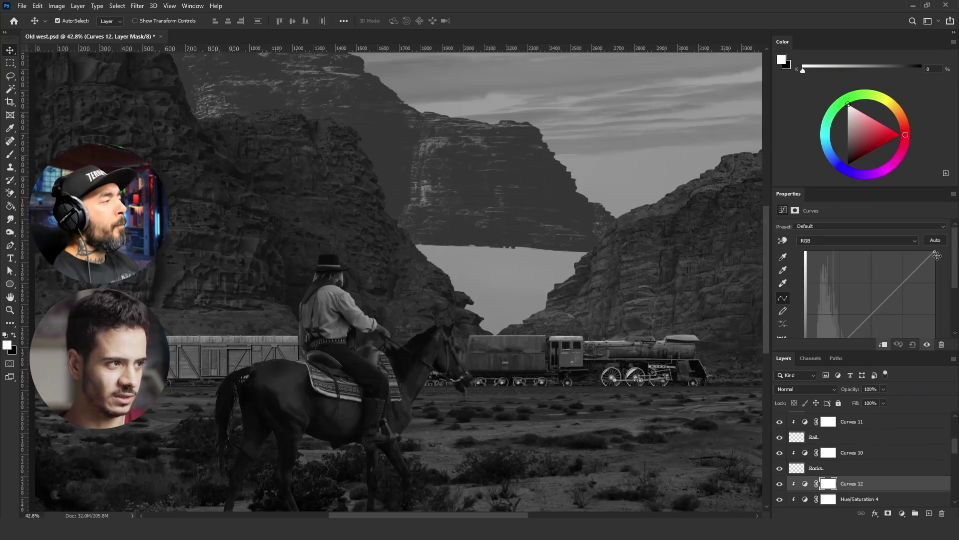
left_click_drag(937, 256, 937, 295)
scroll(925, 296, "down", 2)
left_click_drag(871, 296, 873, 303)
scroll(536, 285, "down", 5)
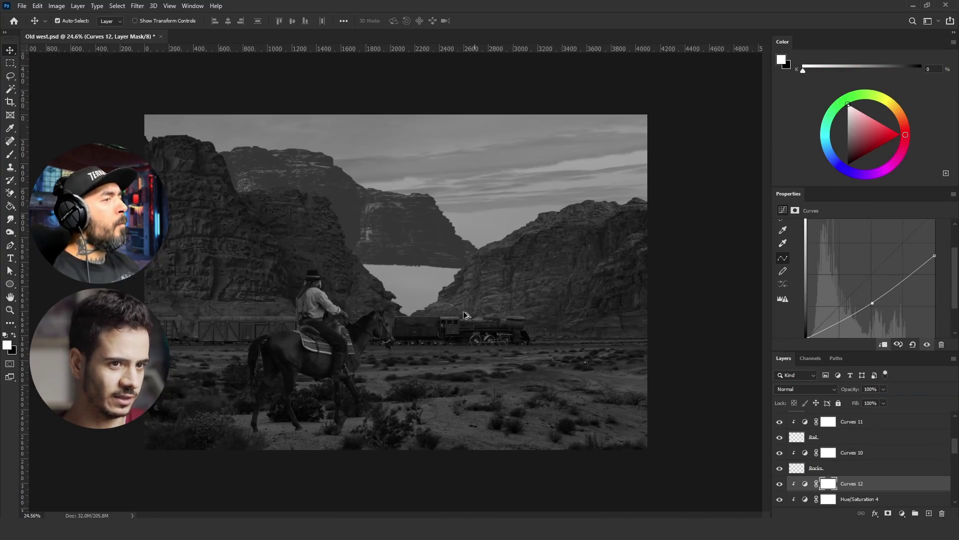
Add a second Curves adjustment clipped to the train and slightly raise its black point
scroll(535, 284, "up", 1)
left_click(902, 514)
left_click(921, 350)
left_click(861, 491, "alt")
scroll(844, 310, "down", 1)
left_click_drag(808, 331, 808, 325)
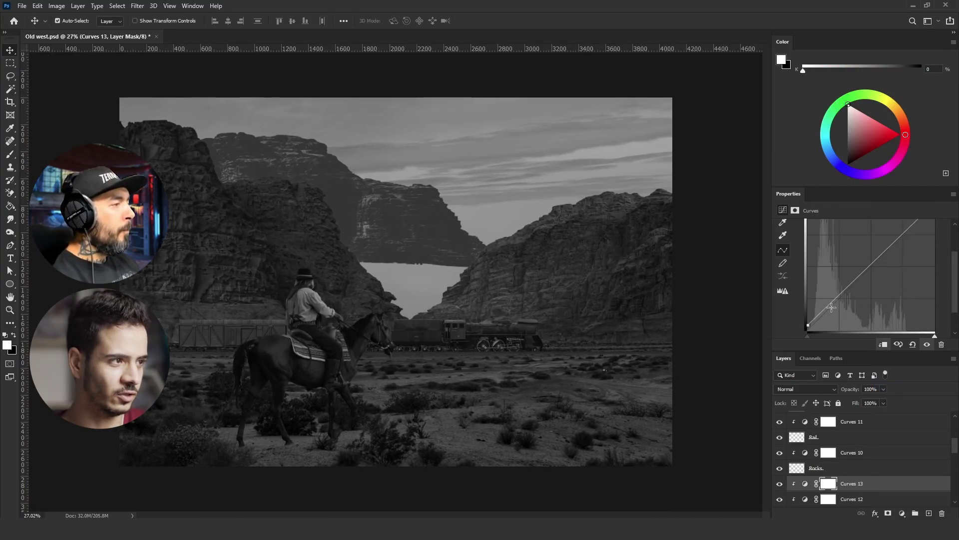
Select the CowBoy layer and hide the Black & White 1 check layer to view the scene in colour
left_click(306, 312)
scroll(303, 315, "up", 5)
scroll(302, 311, "down", 5)
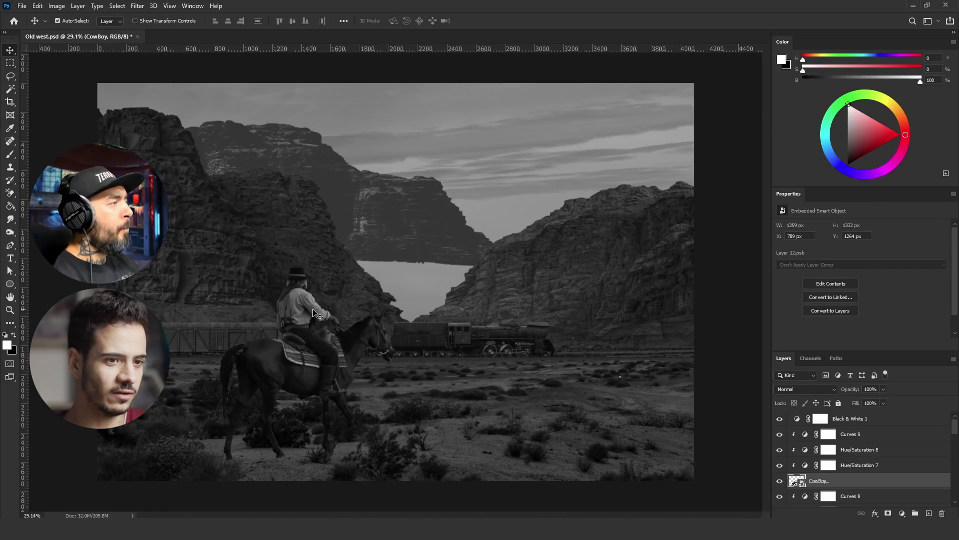
left_click(780, 418)
scroll(376, 289, "down", 2)
scroll(377, 289, "up", 2)
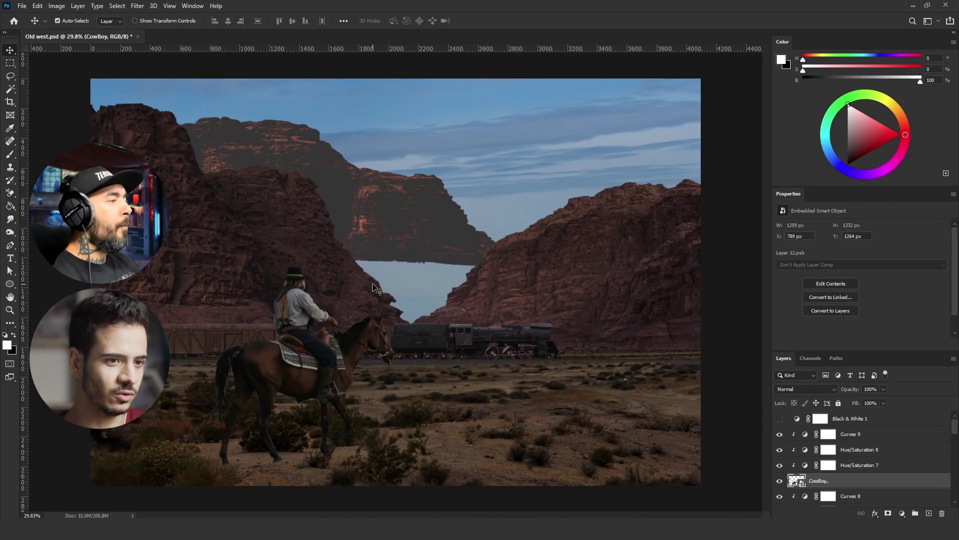
Add a Hue/Saturation adjustment to the sky to mute its blue
left_click(466, 134)
left_click(902, 513)
left_click(917, 419)
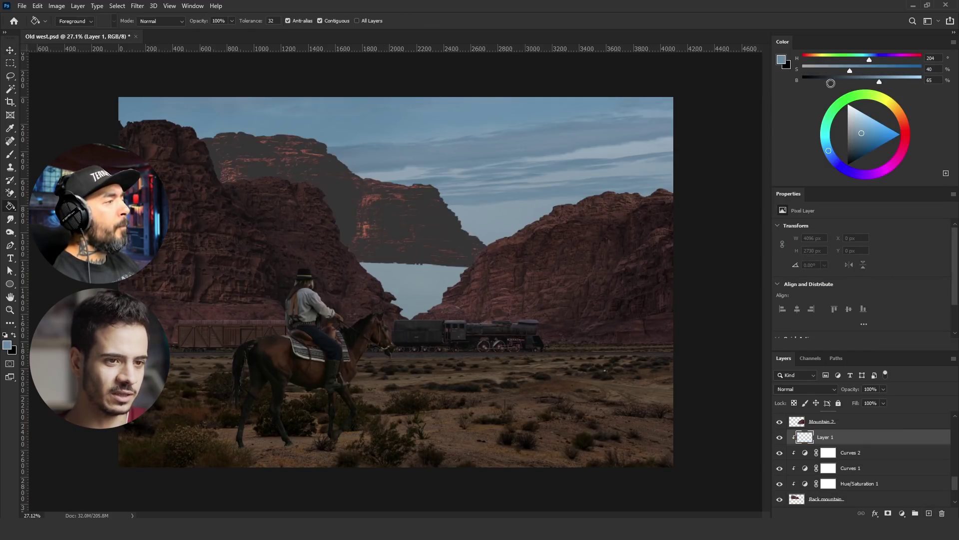
Fill the layer clipped to the back mountain with muted sky blue and set it to Lighten at 60% opacity
left_click(350, 200)
left_click(806, 389)
left_click(795, 346)
left_click(870, 389)
type("50")
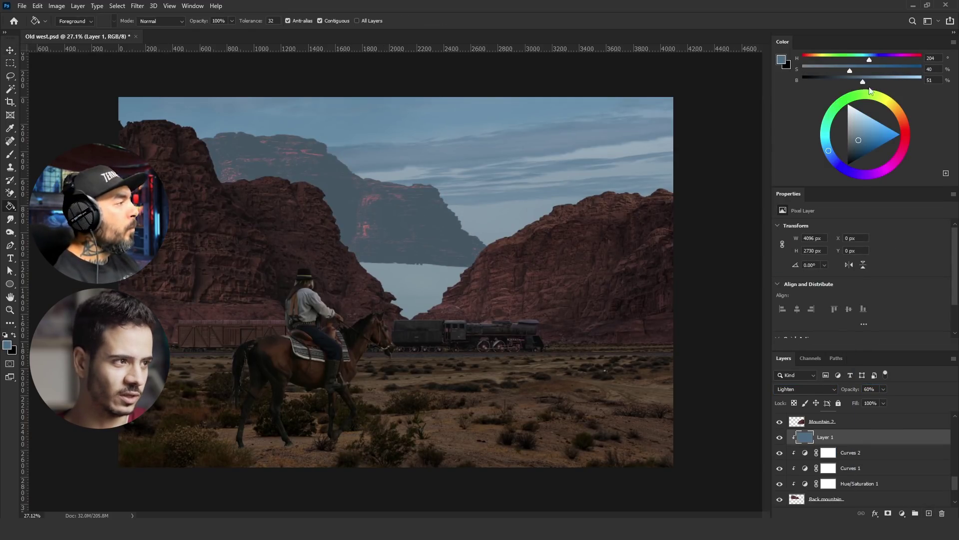
Add a Curves adjustment clipped to the left mountain, then colour-label Curves 4 gray and Curves 3 yellow
left_click(902, 513)
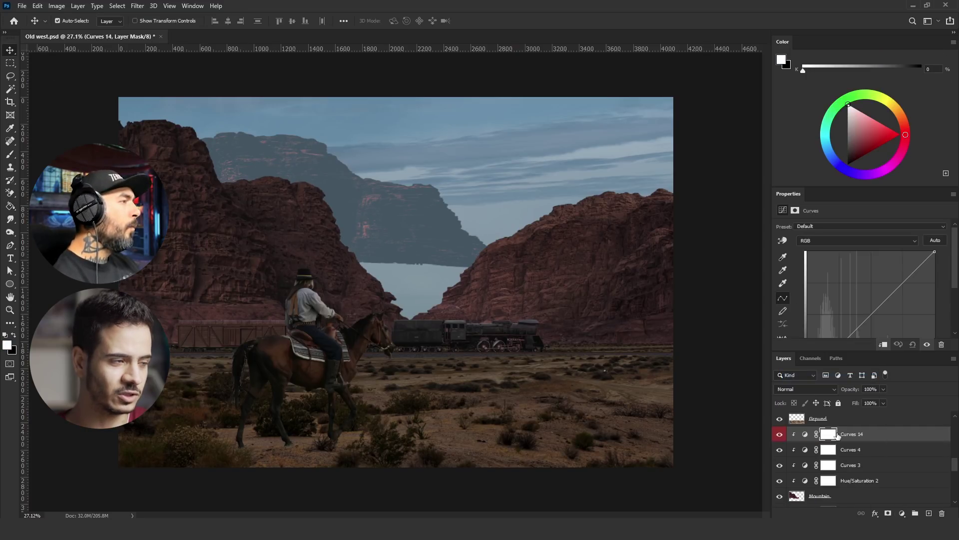
right_click(781, 454)
left_click(800, 443)
right_click(780, 469)
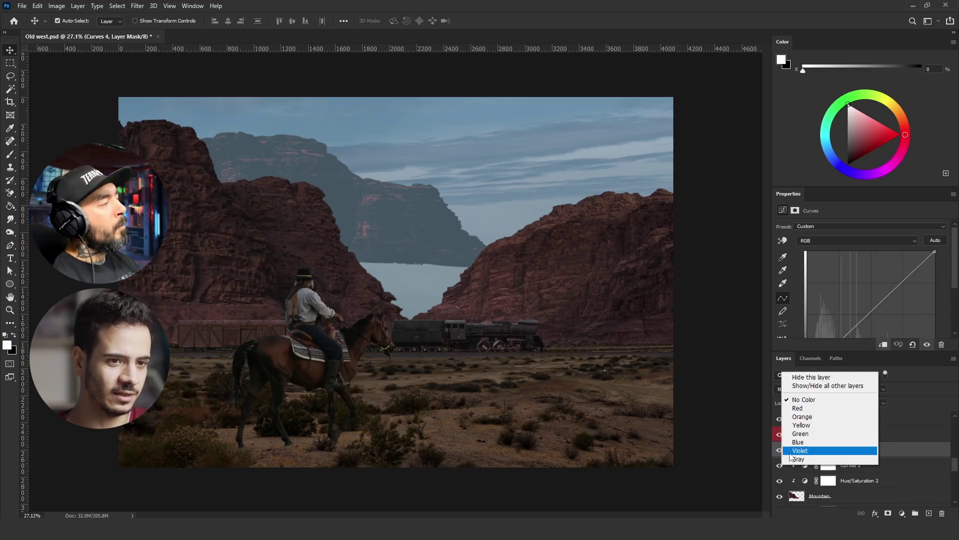
left_click(817, 427)
Set the left mountain's new Curves adjustment to Color blend mode and adjust its Red and Blue channels
left_click(783, 438)
left_click(832, 240)
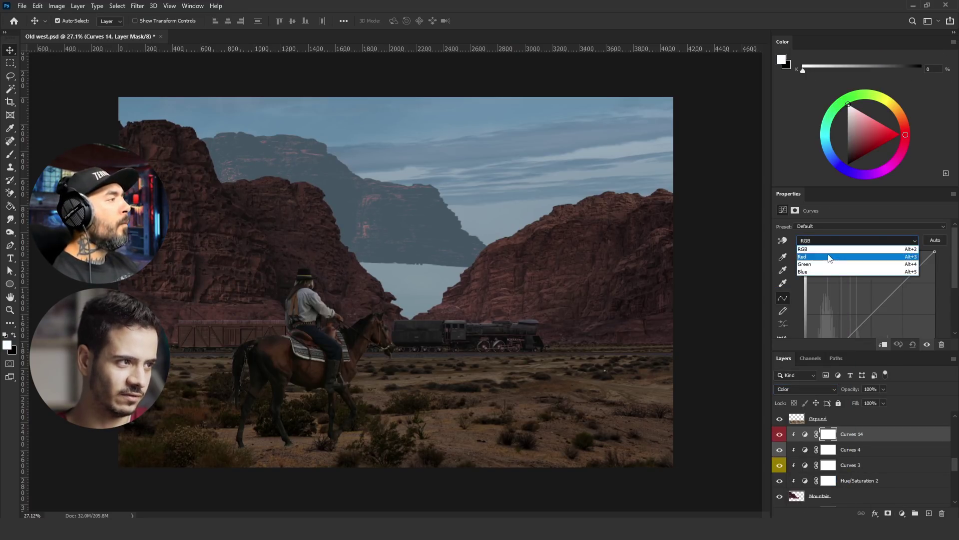
left_click(839, 252)
left_click(830, 241)
left_click(839, 272)
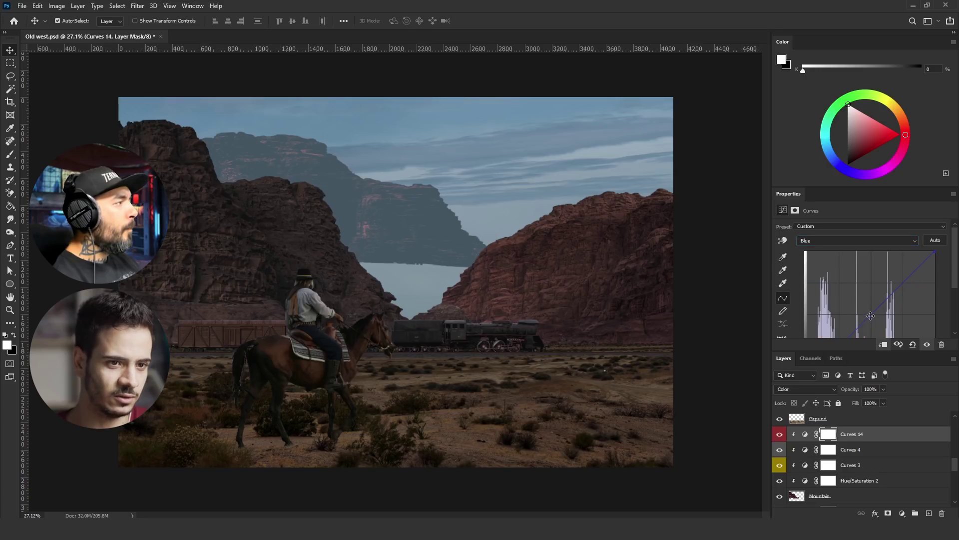
Colour-label the right mountain's Curves 6 adjustment gray and its Curves 5 adjustment yellow
left_click(595, 295)
right_click(780, 453)
left_click(800, 445)
right_click(781, 471)
left_click(809, 429)
left_click(850, 452)
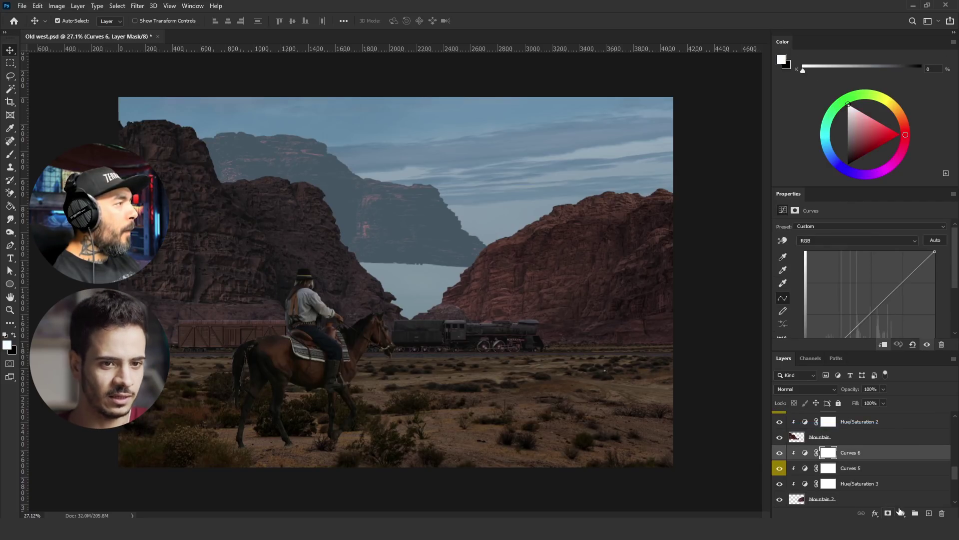
Add a Curves adjustment clipped to the right mountain, label it red and set its blend mode to Color
left_click(902, 513)
left_click(899, 385)
right_click(779, 453)
left_click(802, 394)
left_click(805, 390)
left_click(801, 504)
Lower the Red channel midtones of the right mountain's colour Curves adjustment and switch to its Green channel
left_click(833, 241)
left_click(835, 253)
left_click_drag(871, 314, 871, 322)
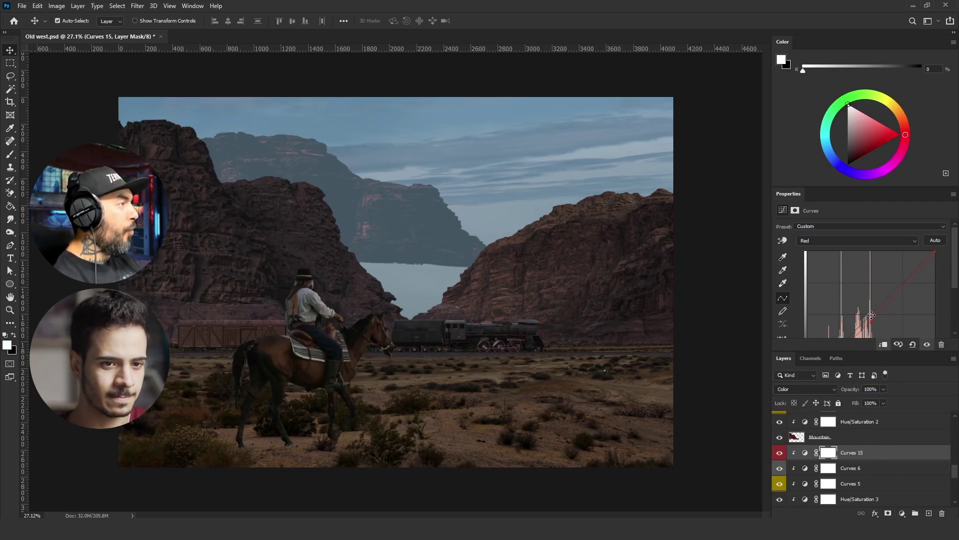
left_click(820, 242)
left_click(819, 261)
Add a Curves adjustment in Color mode to the ground behind the rider and adjust its Red, Green and Blue channels
left_click(806, 389)
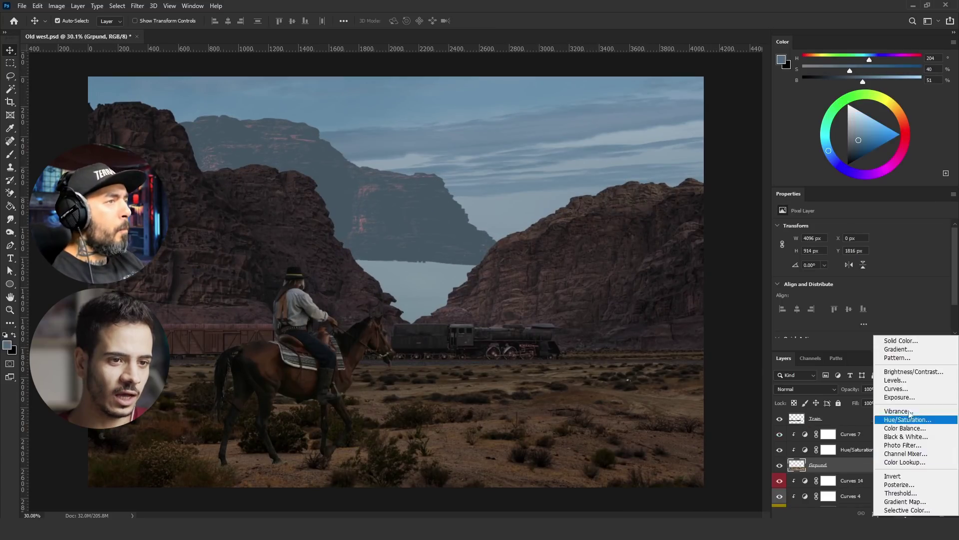
left_click(789, 505)
left_click(834, 242)
left_click(835, 253)
left_click_drag(871, 294, 872, 314)
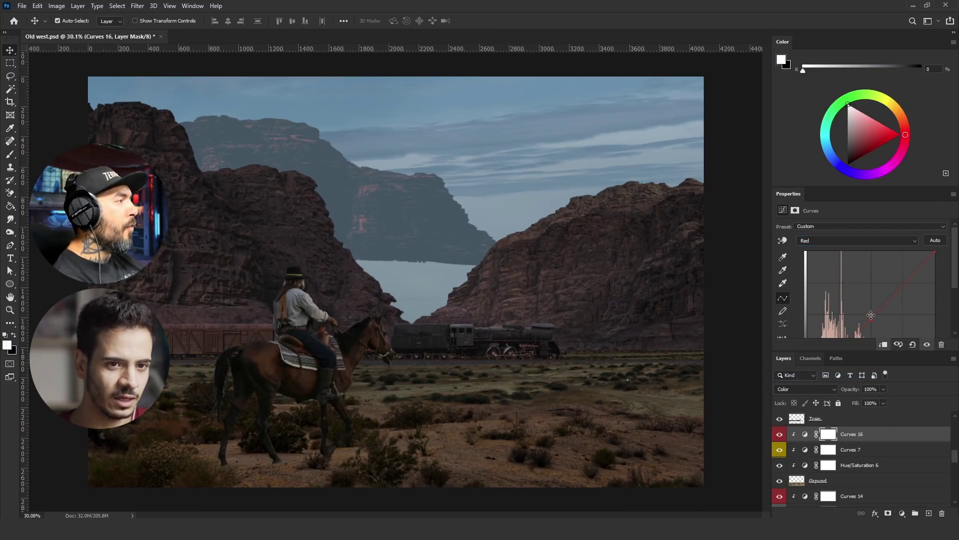
key("alt+4")
left_click(857, 240)
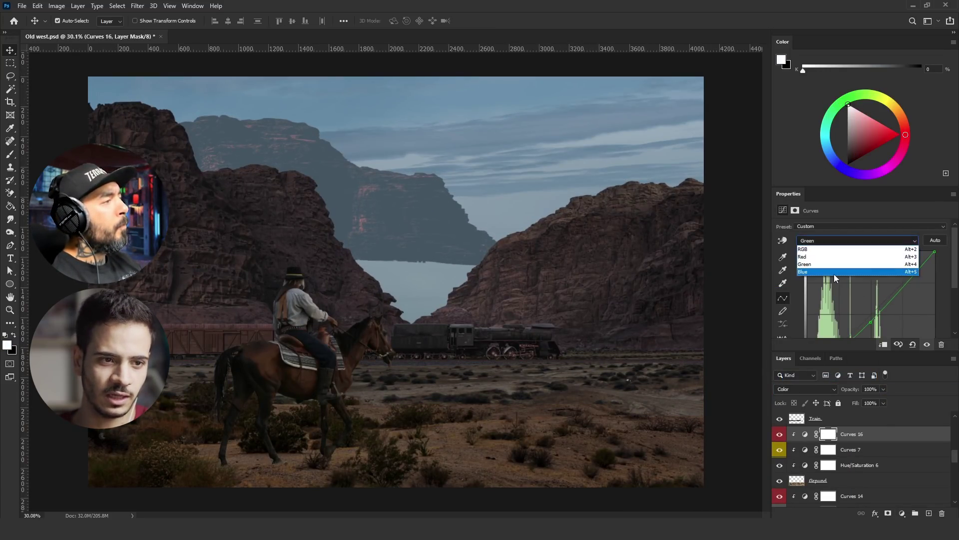
left_click(834, 270)
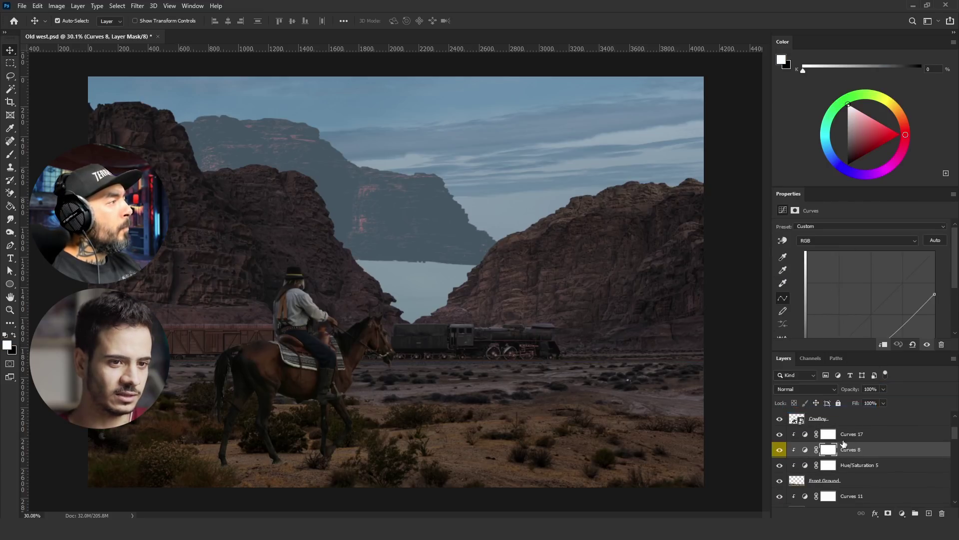
Set the Curves 17 adjustment clipped to the Front Ground layer to Color blend mode
left_click(833, 241)
left_click(834, 253)
left_click(805, 389)
left_click(804, 504)
Lower the Green and Red channel midtones of the Front Ground's Curves adjustment to match the ground behind it
scroll(834, 277, "down", 1)
left_click(844, 233)
left_click(842, 257)
left_click_drag(872, 306, 872, 313)
left_click(844, 232)
left_click(842, 257)
left_click(857, 233)
left_click(834, 250)
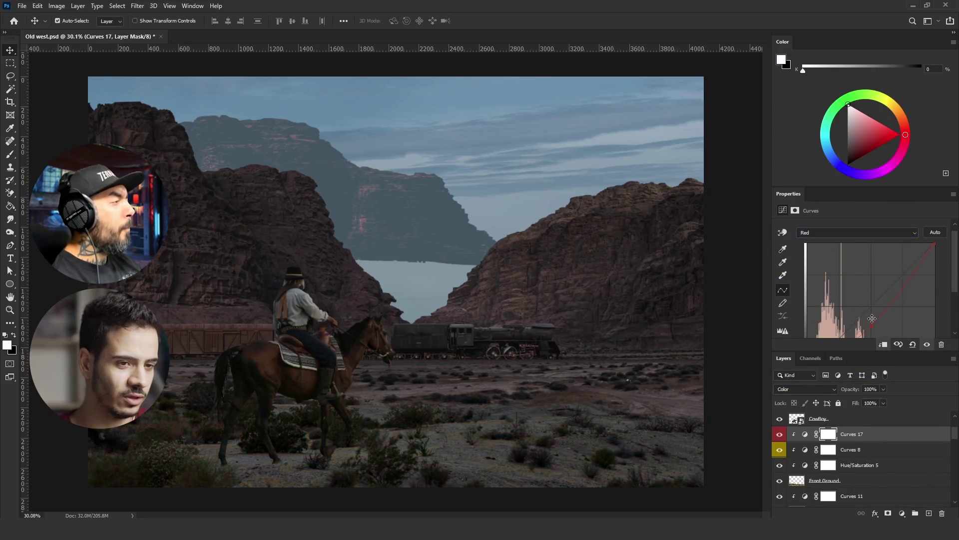
scroll(515, 444, "up", 10)
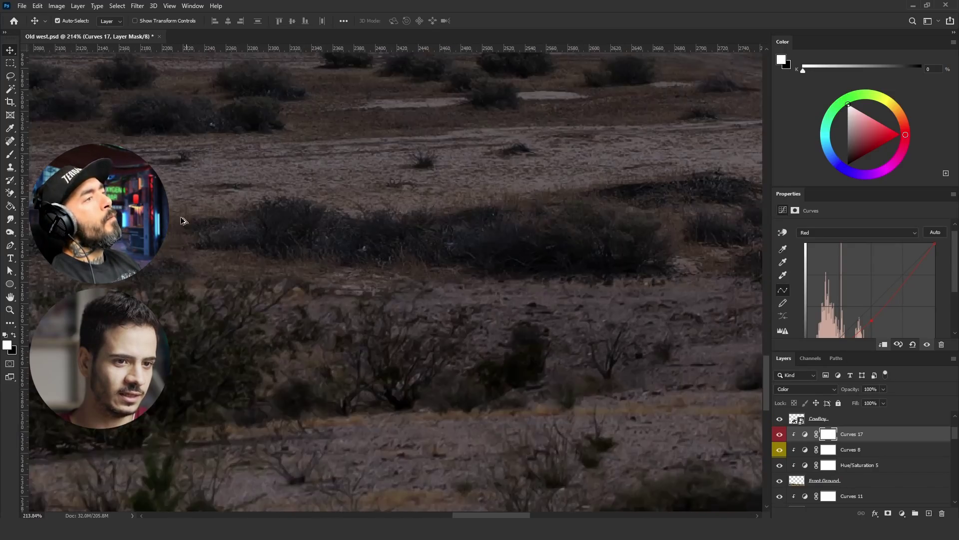
Add Color-mode Selective Color adjustments to the Front Ground and set Yellows to Cyan -10, Magenta -27, Yellow -2 and Black -3
scroll(458, 315, "down", 5)
left_click(902, 513)
left_click(899, 509)
left_click(804, 389)
left_click(803, 503)
left_click_drag(862, 259, 837, 259)
left_click_drag(539, 341, 491, 341)
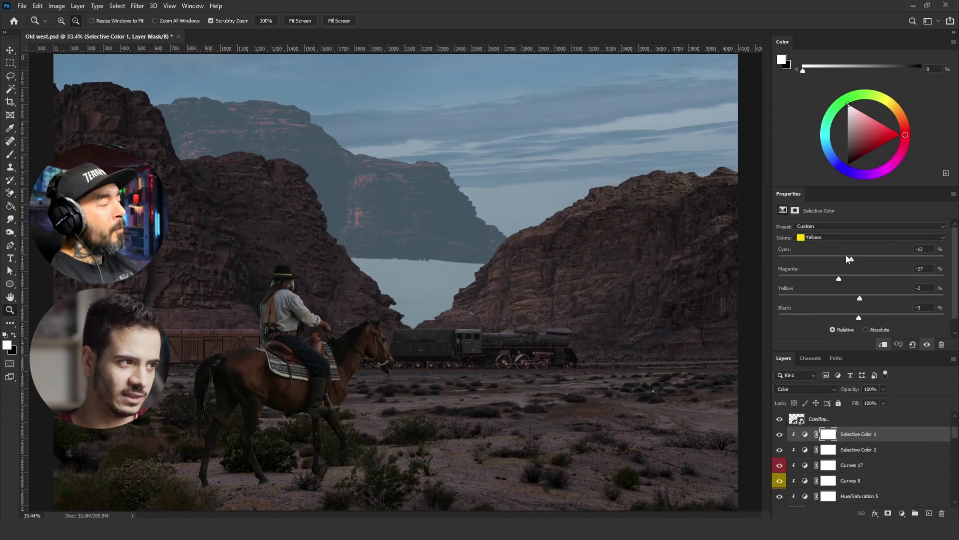
scroll(280, 320, "up", 5)
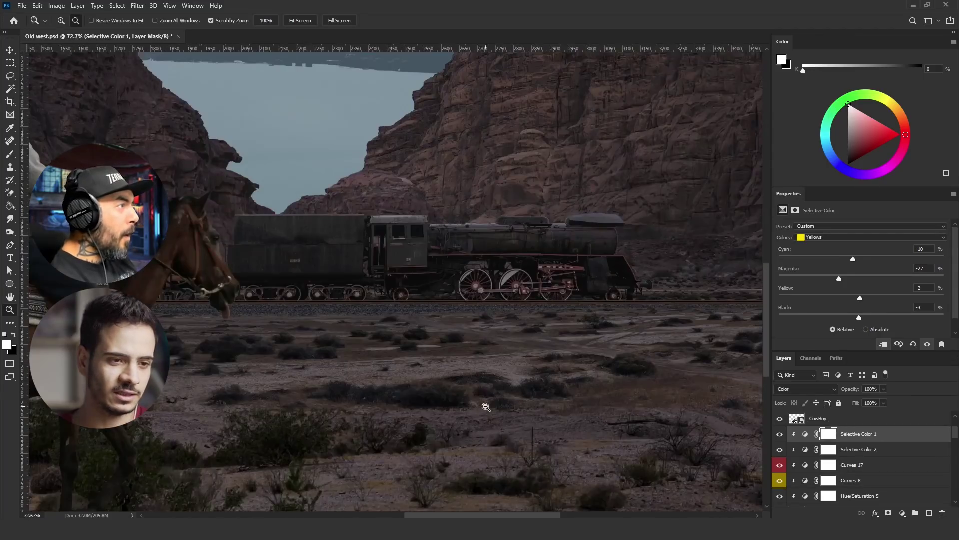
scroll(280, 321, "down", 5)
scroll(280, 321, "up", 1)
Add a Hue/Saturation adjustment clipped to the Front Ground, set its Yellows saturation to +1 and reduce their lightness slightly
left_click(901, 513)
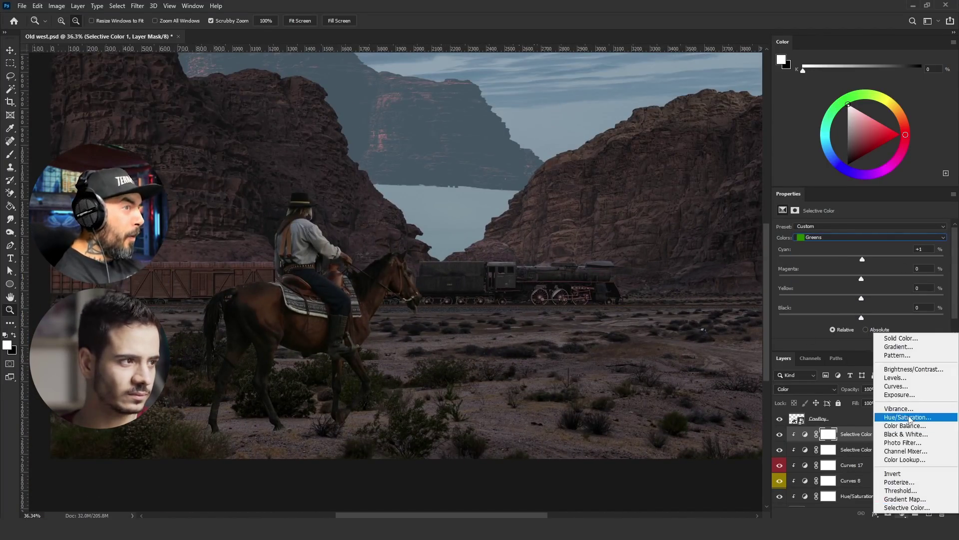
left_click(859, 416)
left_click(870, 240)
left_click(810, 260)
mouse_move(862, 284)
left_mouse_down()
mouse_move(925, 285)
mouse_move(862, 284)
left_mouse_up()
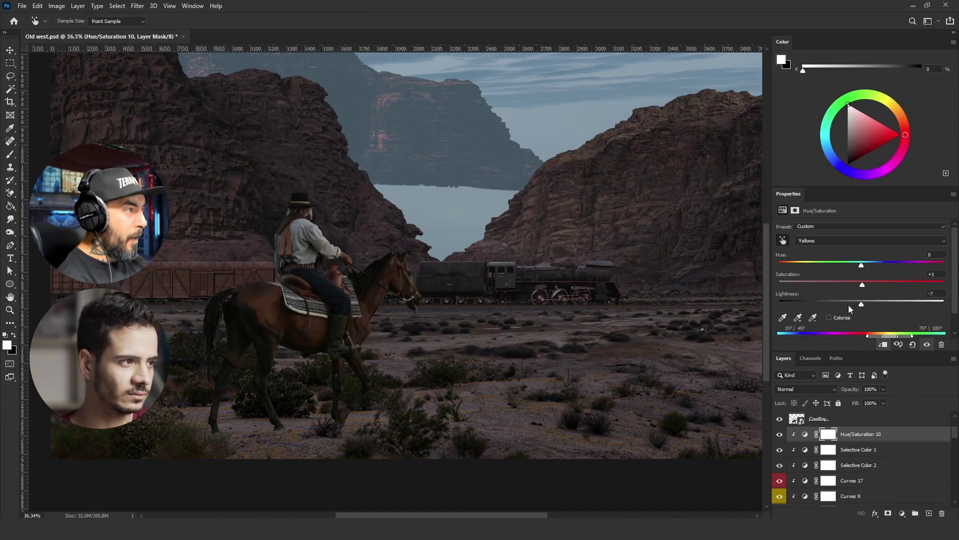
key("z")
mouse_move(414, 403)
left_mouse_down()
mouse_move(363, 395)
mouse_move(405, 396)
left_mouse_up()
Duplicate the Front Ground's Hue/Saturation adjustment, keep it clipped, and set its Yellows to Hue +180, Saturation +1 and Lightness -1
key("ctrl+j")
left_click(841, 440, "alt")
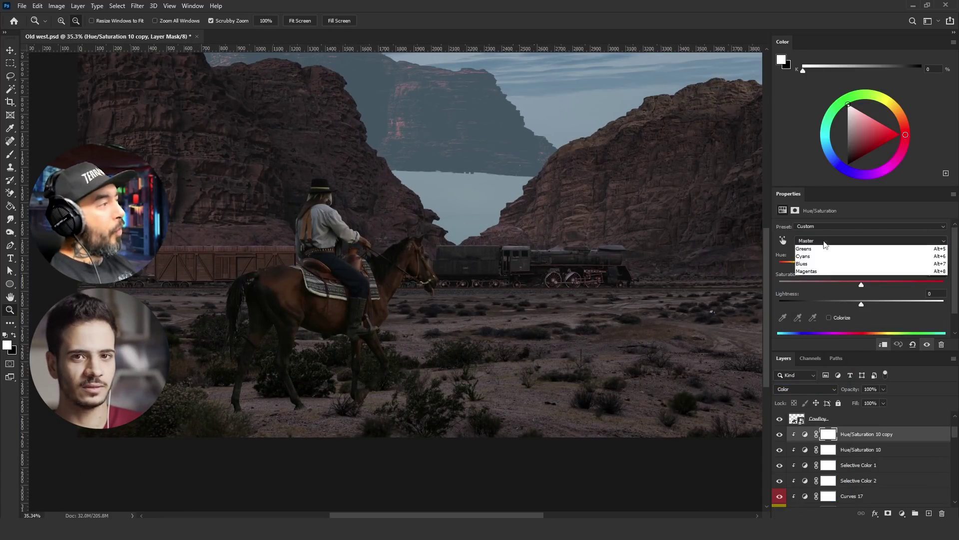
left_click_drag(866, 301, 861, 302)
left_click_drag(862, 265, 954, 261)
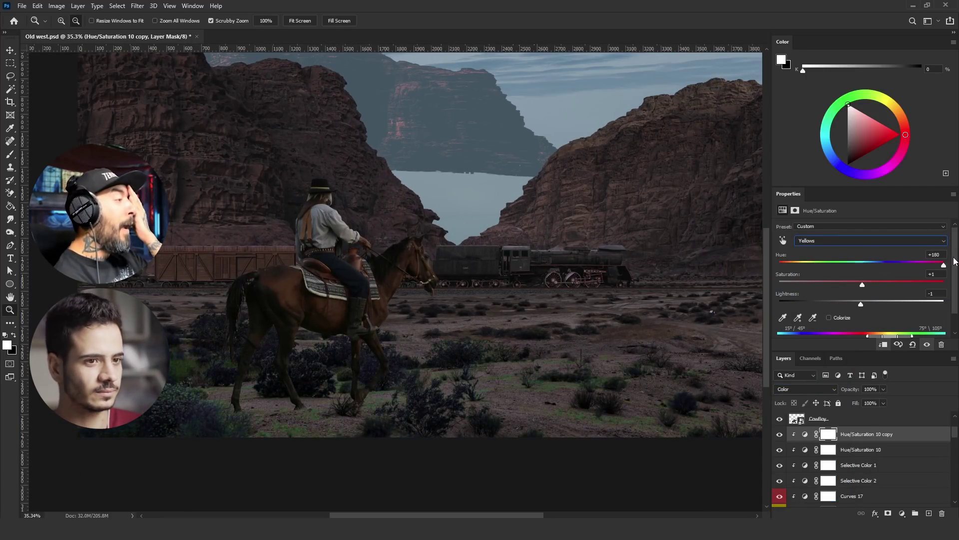
Invert the duplicate adjustment's mask and paint its effect at 50% layer opacity onto the bushes around the horse
key("ctrl+i")
key("b")
left_click_drag(199, 358, 215, 351)
scroll(359, 438, "up", 3)
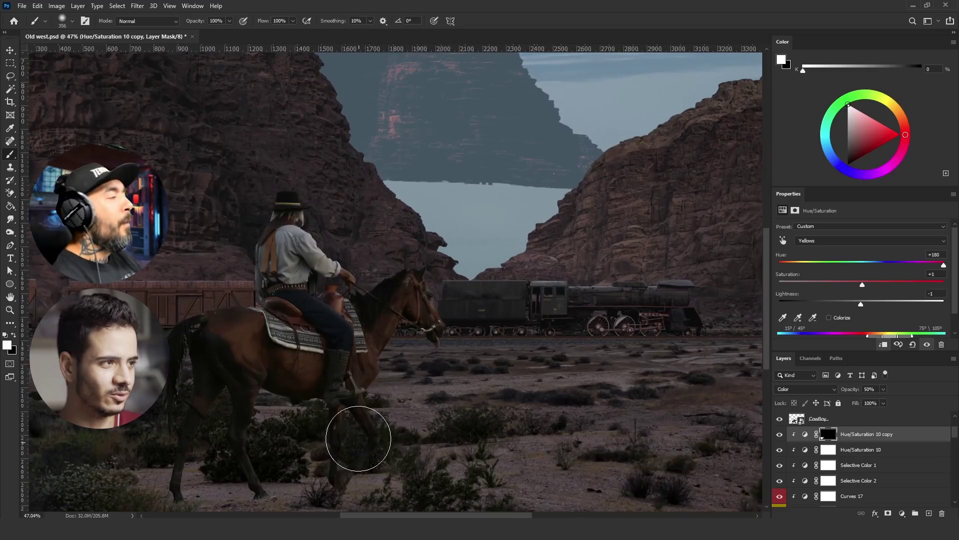
scroll(490, 429, "down", 2)
scroll(718, 502, "down", 2)
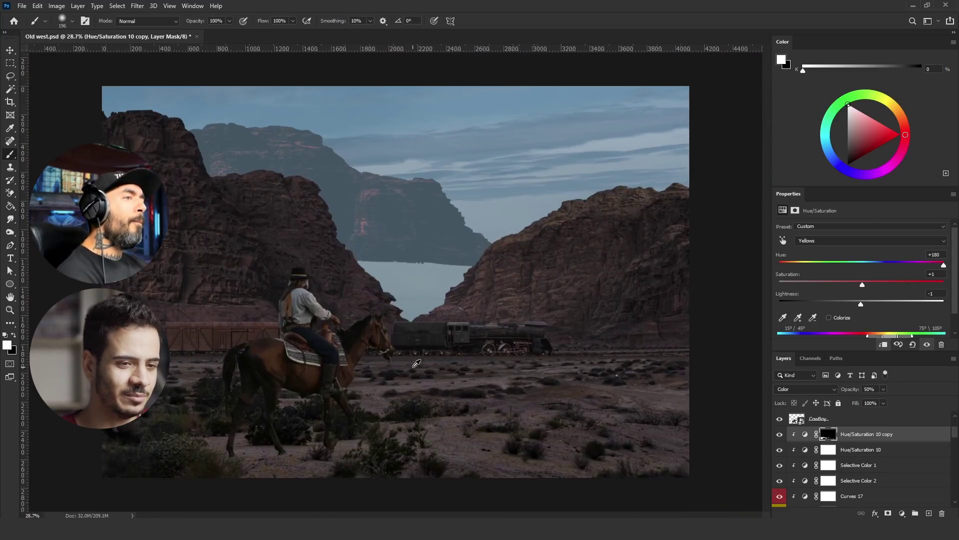
Add a clipped Color-mode layer above the Front Ground's adjustments and paint a sampled brown ground tone at 5% flow
key("ctrl+shift+alt+n")
key("shift+alt+c")
scroll(546, 480, "up", 3)
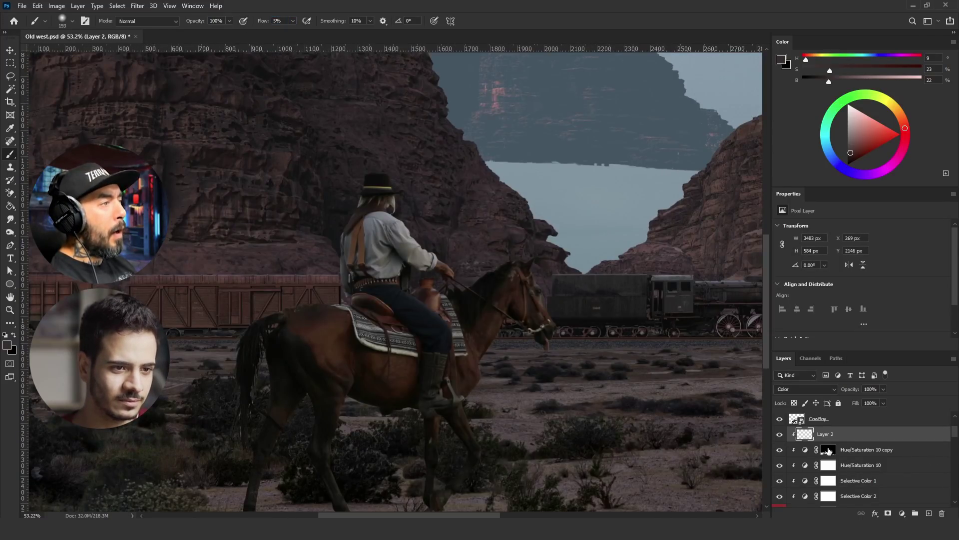
key("alt+[")
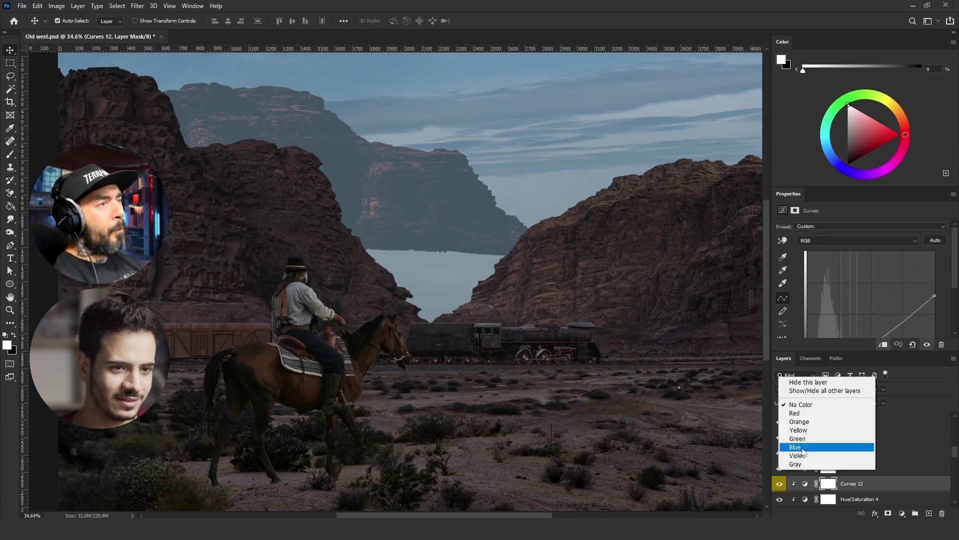
Add a Color-mode Curves adjustment clipped to the train, lower its Red midtones and switch to its Green channel
left_click(824, 424)
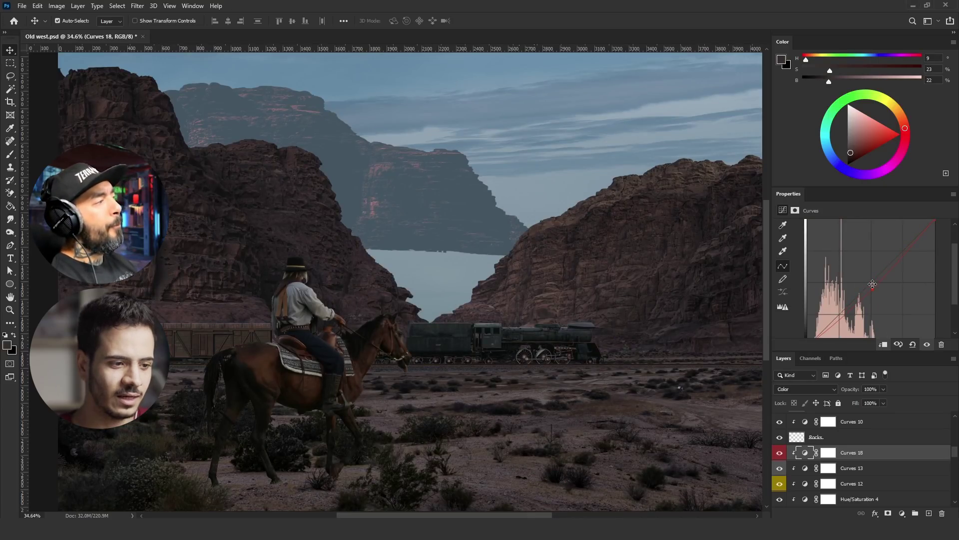
scroll(873, 283, "up", 1)
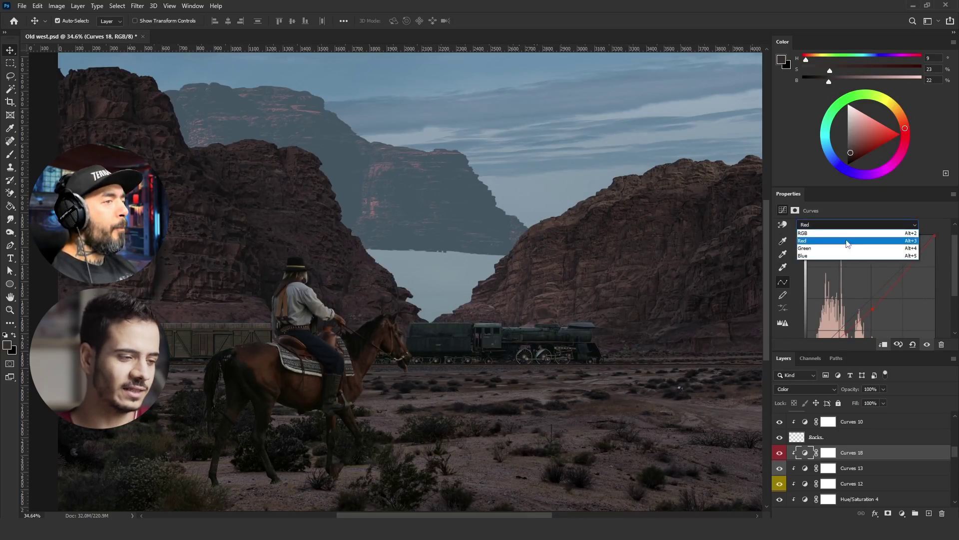
key("alt+4")
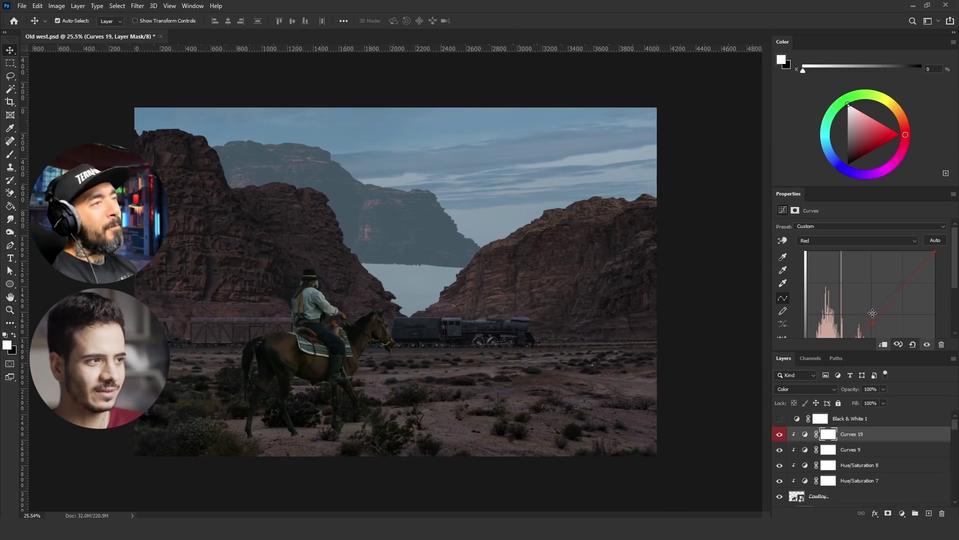
Adjust the Red, Green and Blue channel midtones of the cowboy's Color-mode Curves adjustment to suit the cool scene
scroll(872, 313, "down", 1)
key("alt+4")
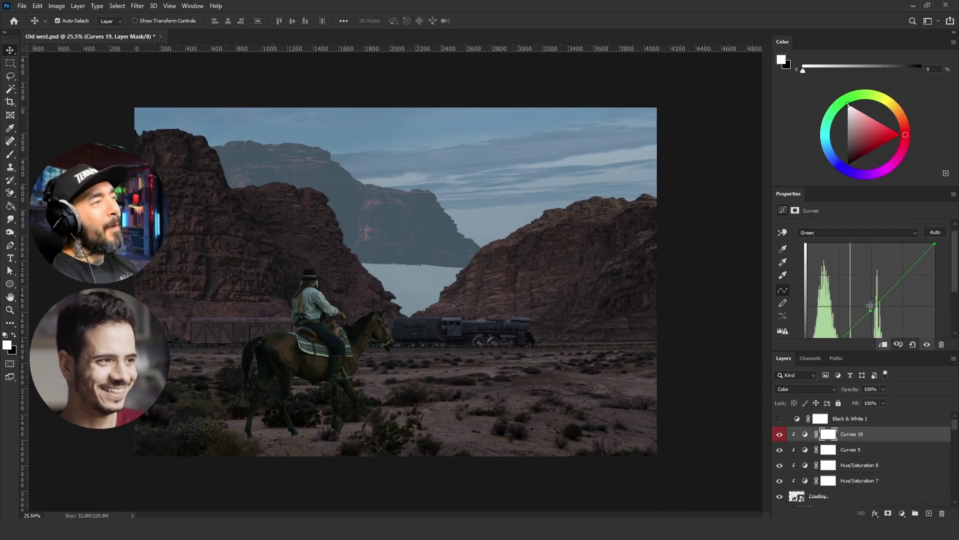
key("alt+5")
scroll(368, 245, "up", 1)
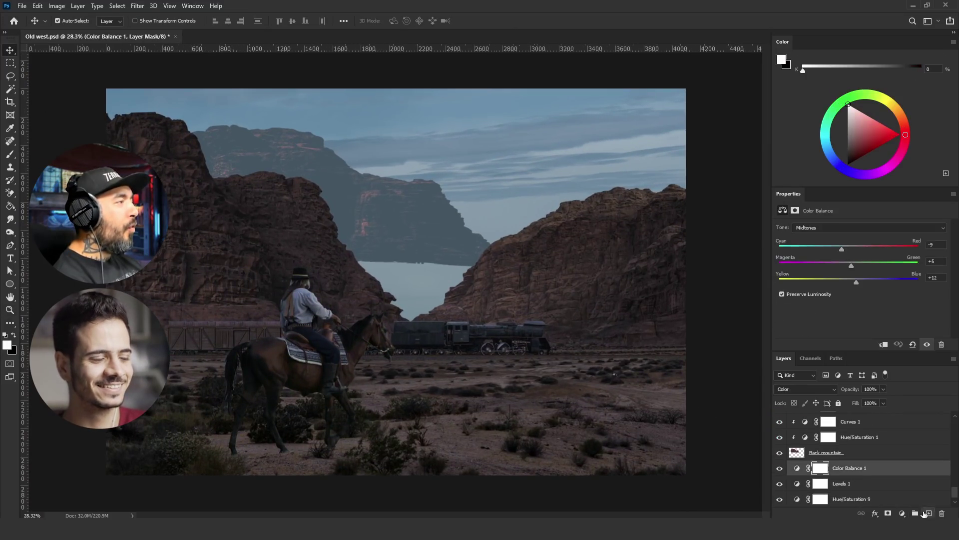
Paint a blue-grey sampled from the far mountain on a new layer beneath it to fill the gap between the cliffs
key("b")
left_click(293, 175, "alt")
mouse_move(380, 260)
left_mouse_down()
mouse_move(449, 290)
mouse_move(445, 298)
left_mouse_up()
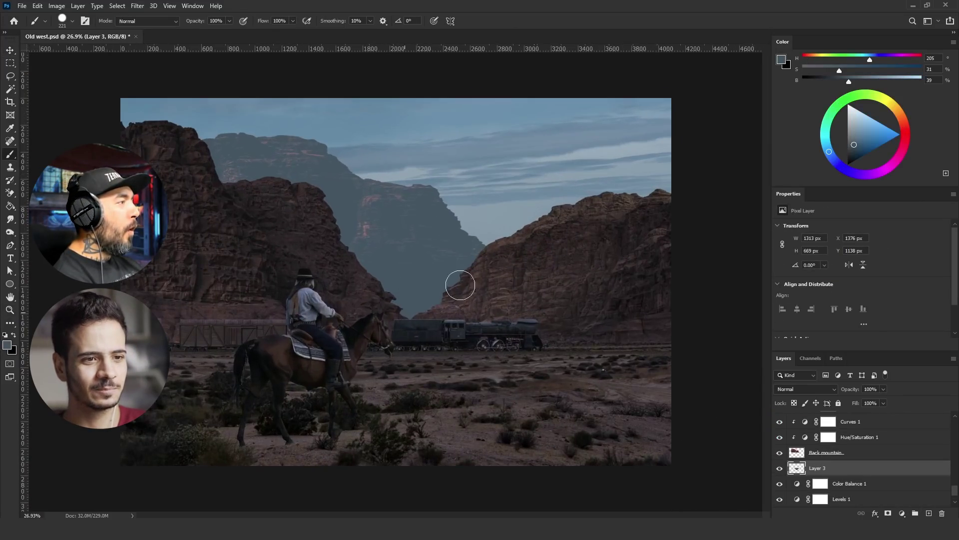
Add a layer clipped to the left mountain and paint blue haze over it with a soft elliptical brush at 5% flow
key("v")
left_click(848, 500)
left_click_drag(848, 500, 844, 426)
key("b")
left_click(68, 20)
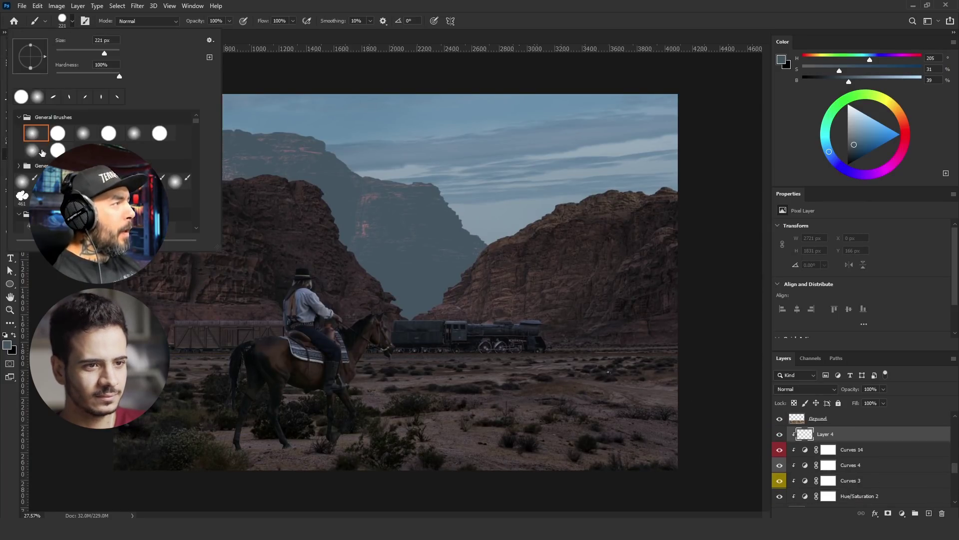
left_click(278, 21)
left_click_drag(330, 167, 372, 149)
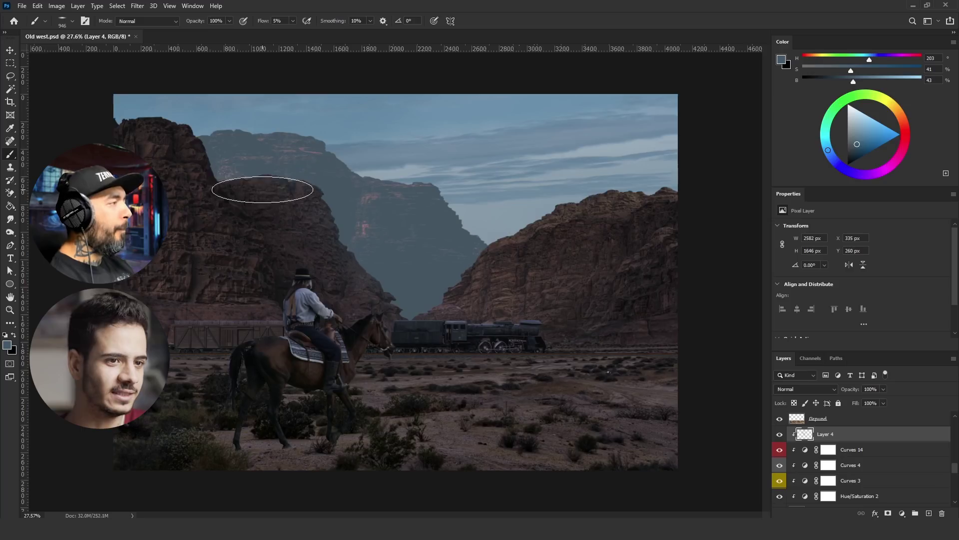
mouse_move(289, 200)
left_mouse_down()
mouse_move(353, 225)
mouse_move(445, 223)
left_mouse_up()
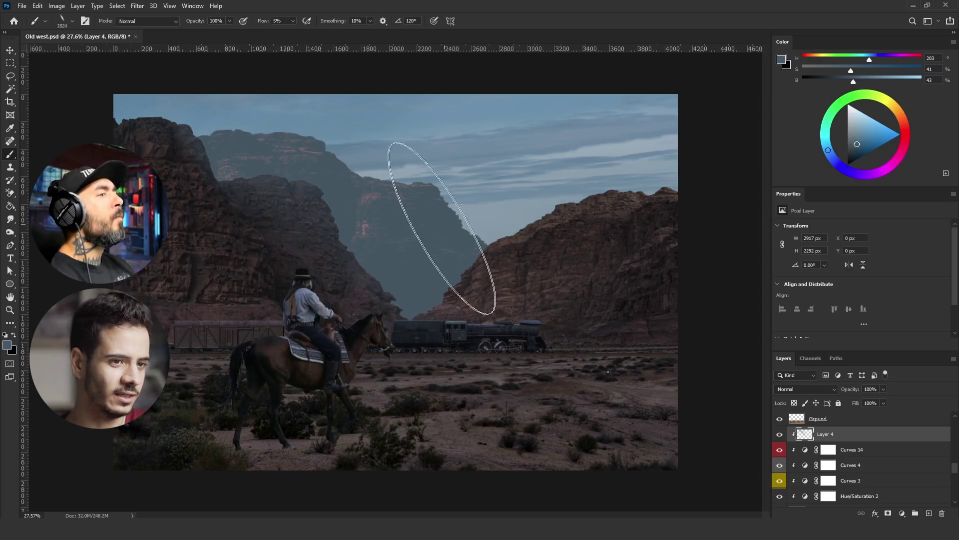
left_click_drag(192, 96, 152, 105)
left_click_drag(227, 153, 202, 152)
Add a layer clipped to the right mountain and paint haze in a darker blue of about 22% brightness
left_click(565, 254, "ctrl")
left_click(929, 513)
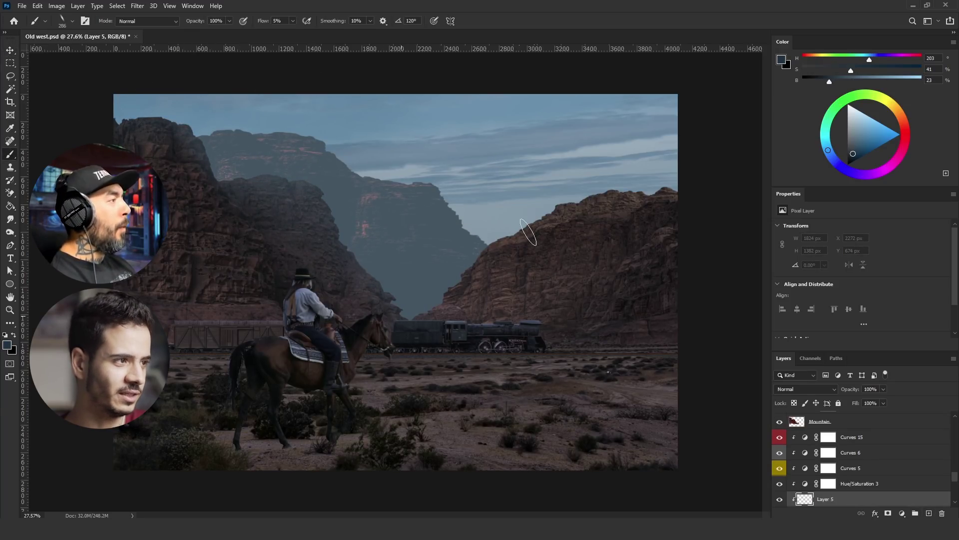
left_click(826, 78)
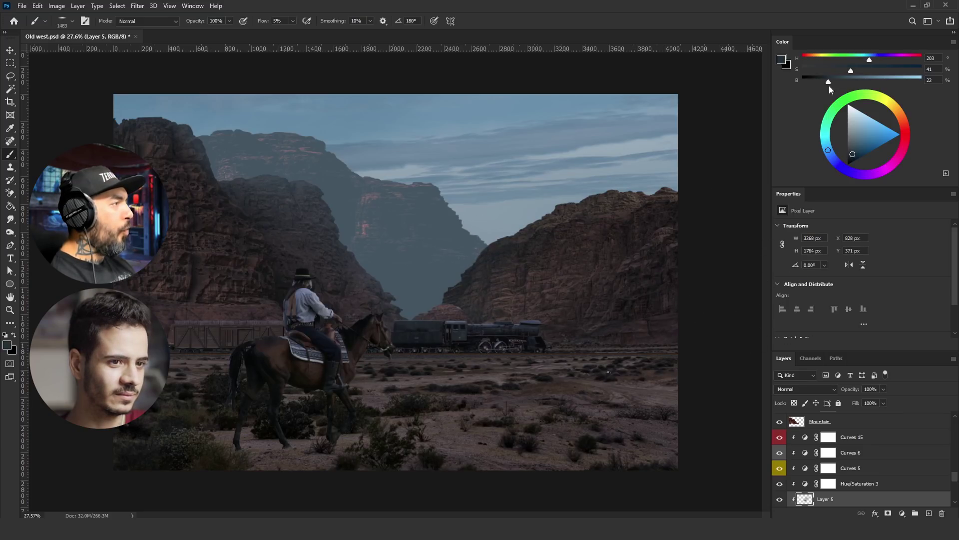
Paint dark blue-grey haze along the foot of the left mountain on a new layer clipped beneath its adjustments
left_click(554, 369, "ctrl")
key("ctrl+shift+alt+n")
mouse_move(552, 371)
left_mouse_down()
mouse_move(292, 308)
mouse_move(342, 347)
left_mouse_up()
mouse_move(400, 350)
left_mouse_down()
mouse_move(369, 353)
mouse_move(405, 348)
left_mouse_up()
scroll(847, 440, "up", 2)
Add another layer clipped to the left mountain, change its blend mode and brush a sampled haze colour over the cliff's inner edge
left_click(847, 441)
key("ctrl+shift+alt+n")
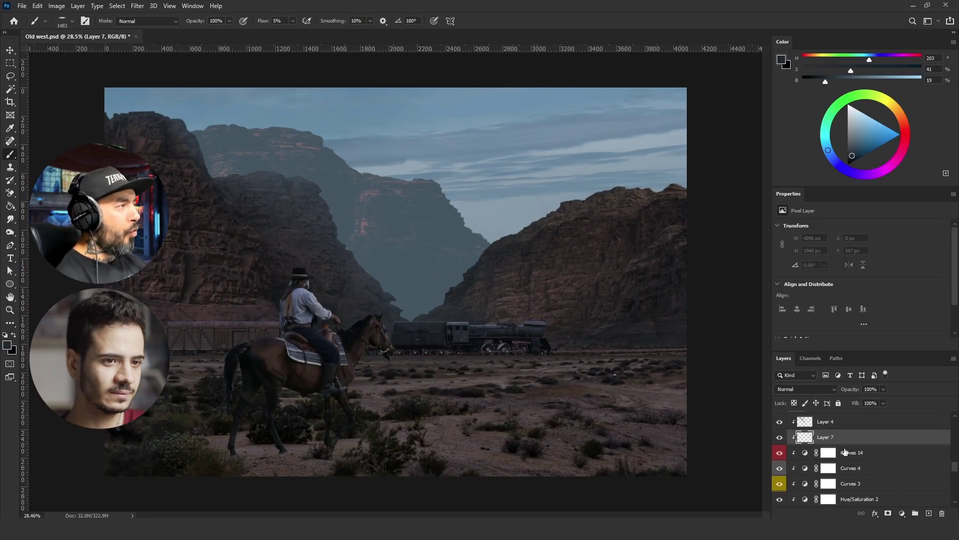
key("ctrl+]")
left_click(405, 272, "alt")
left_click(806, 389)
left_click(794, 467)
mouse_move(397, 288)
left_mouse_down()
mouse_move(353, 238)
mouse_move(237, 207)
left_mouse_up()
Add further clipped haze layers to the mountains and paint soft haze on the right mountain's inner edge
key("ctrl+shift+alt+n")
key("ctrl+[")
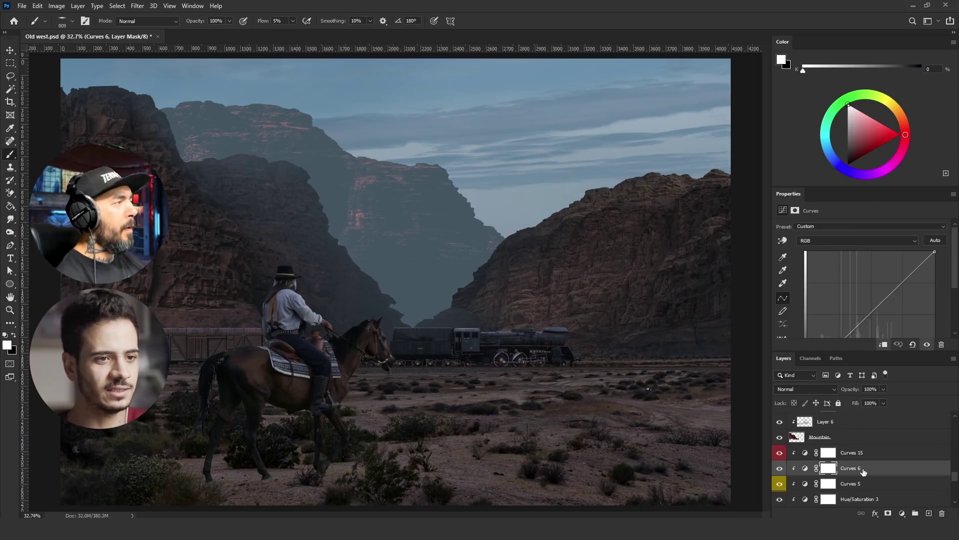
key("bracketright")
left_click_drag(433, 302, 419, 277)
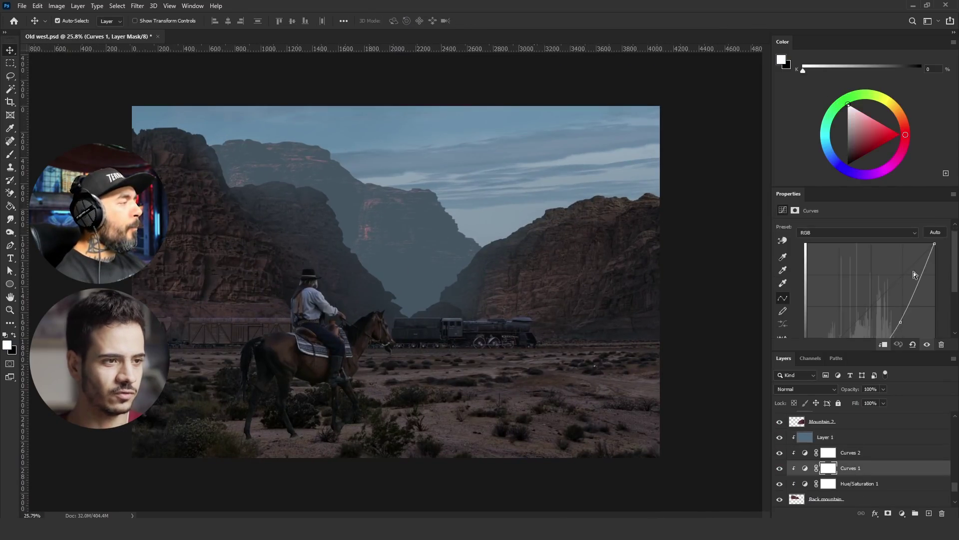
Lower the white output of the back mountain's Curves adjustment and paint blue haze over the mountain on a new clipped layer
scroll(850, 330, "up", 5)
left_click_drag(935, 250, 936, 310)
scroll(852, 318, "down", 6)
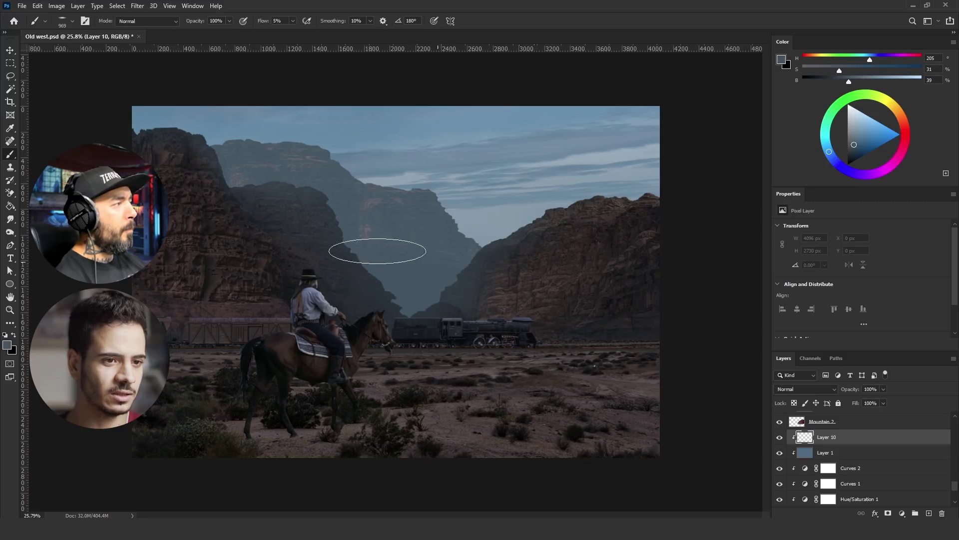
scroll(289, 150, "up", 1)
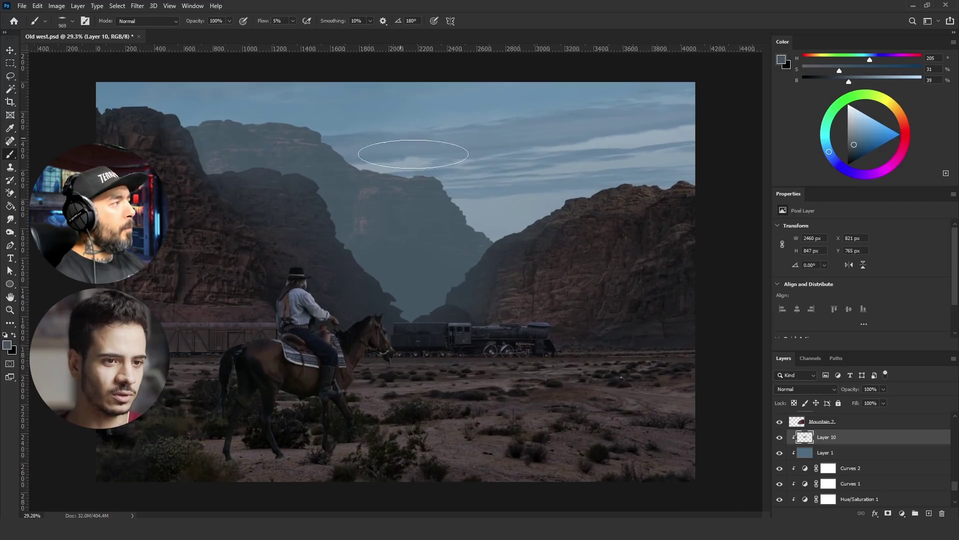
Add a layer beneath the train and paint a band of dark blue haze of 27% brightness along the horizon
key("v")
scroll(307, 255, "down", 4)
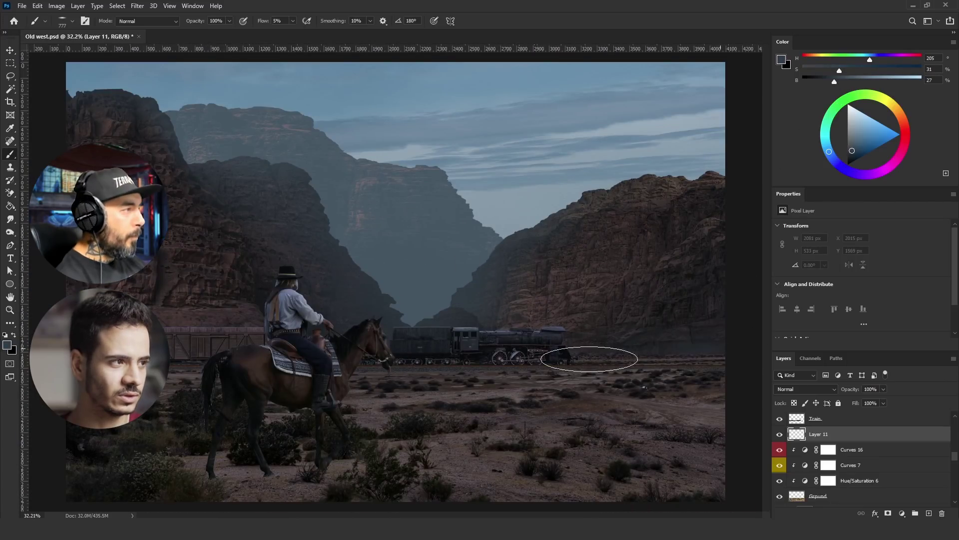
mouse_move(590, 358)
left_mouse_down()
mouse_move(689, 357)
mouse_move(599, 363)
left_mouse_up()
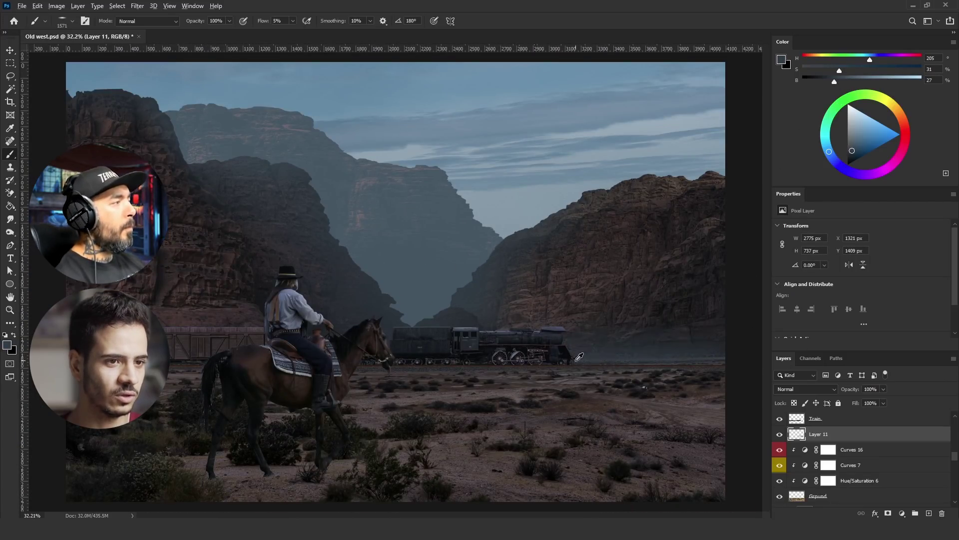
Paint blue haze across the sky on a new layer above Color Balance 1 and raise the paint colour's saturation to 44%
left_click(442, 332, "alt")
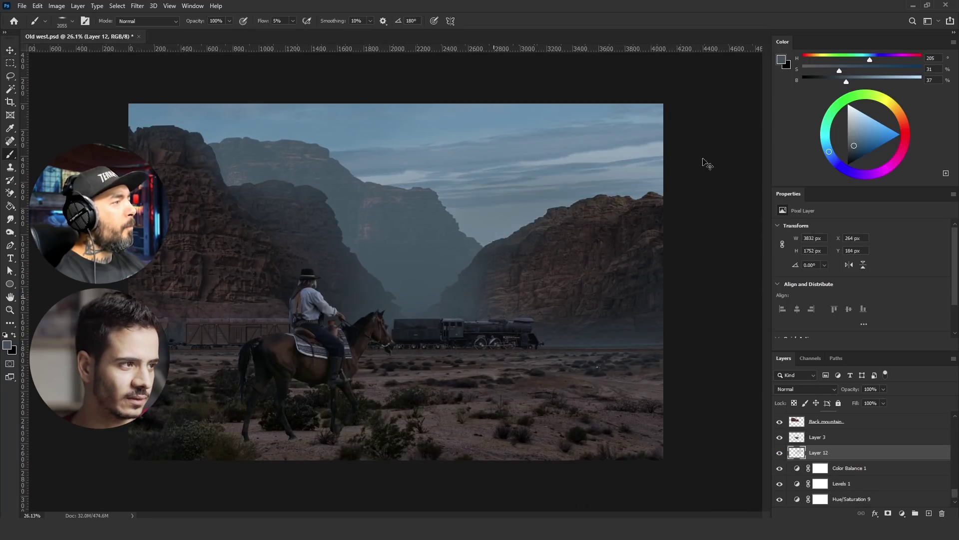
left_click_drag(740, 252, 459, 252)
left_click_drag(840, 71, 847, 73)
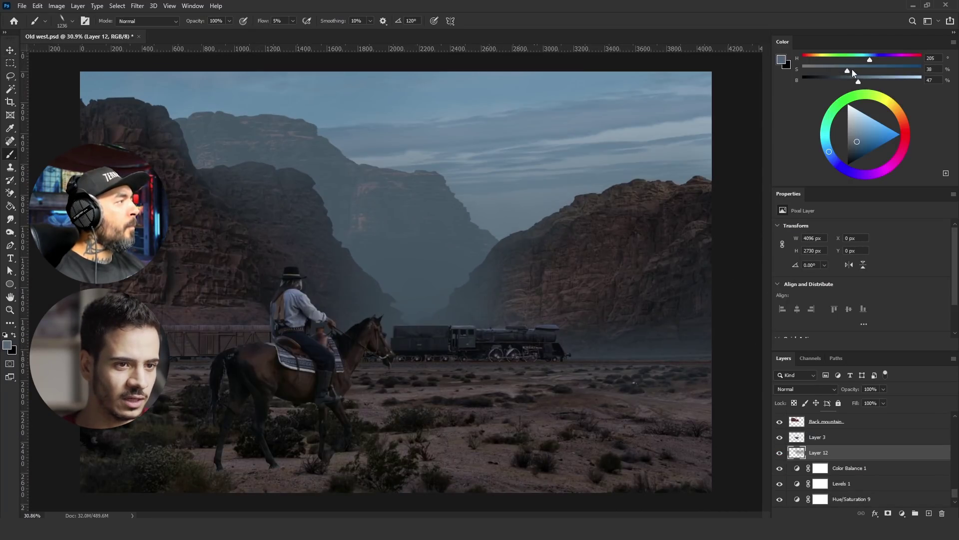
Add a Color Balance adjustment clipped to the back mountain and shift its midtones slightly toward blue
left_click(10, 50)
left_click(594, 344)
scroll(779, 451, "up", 2)
left_click(779, 451)
left_click(780, 452)
left_click(360, 285)
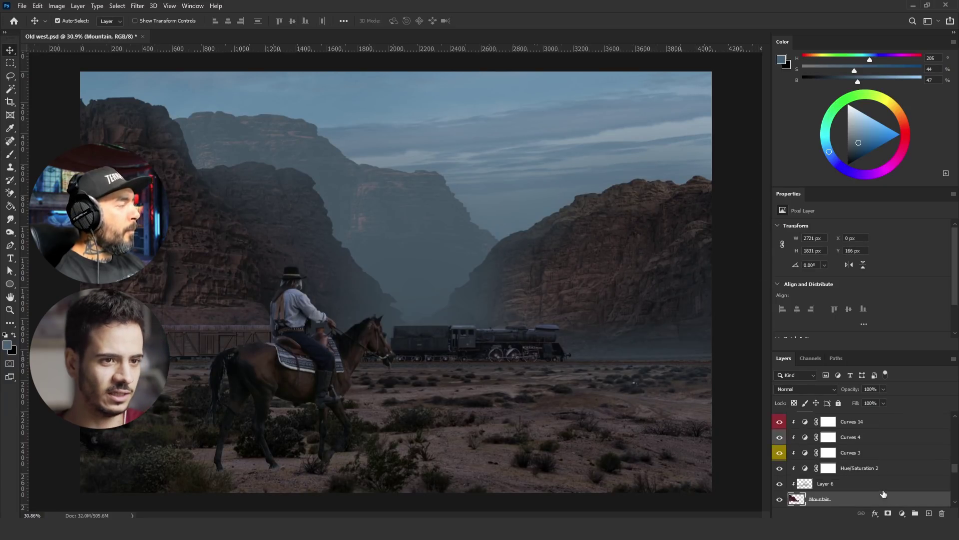
scroll(898, 487, "up", 5)
left_click(813, 480)
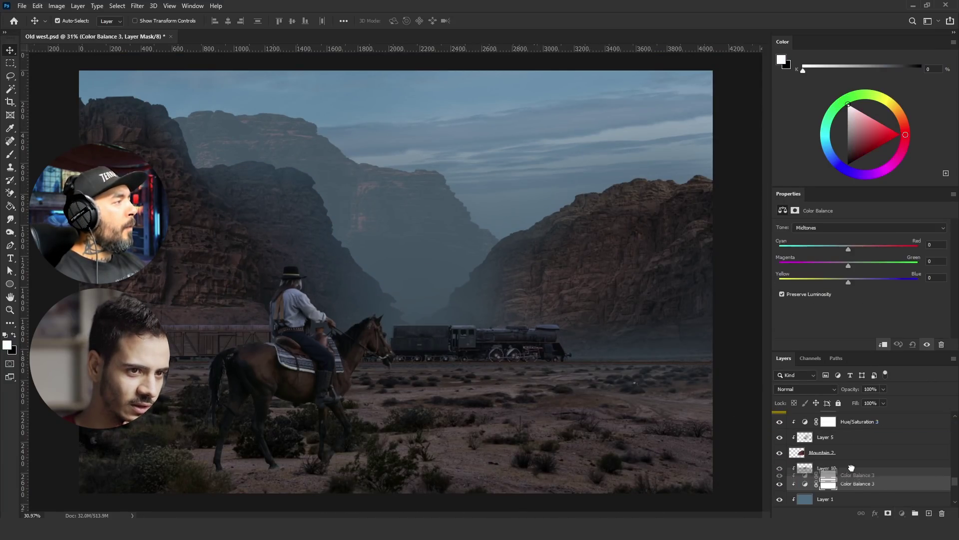
left_click_drag(850, 281, 854, 281)
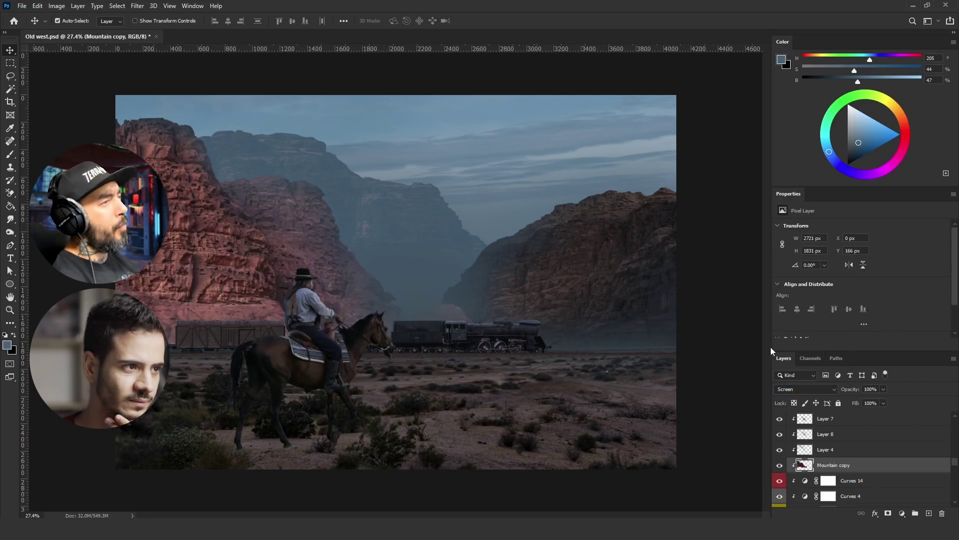
Darken the left mountain's Screen-mode copy with Levels, hide it behind a black mask and paint highlights back onto the cliff
key("ctrl+l")
left_click_drag(698, 302, 712, 307)
key("Return")
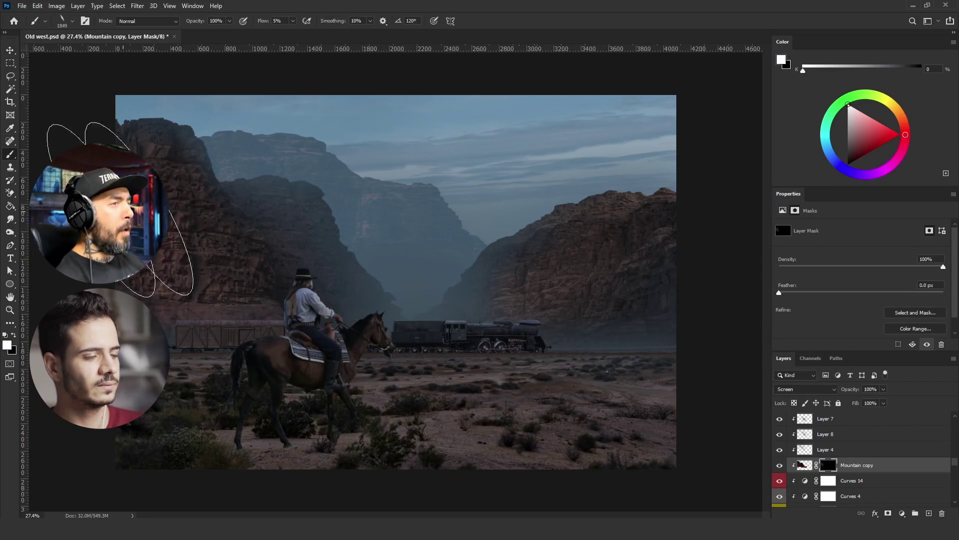
left_click(804, 464)
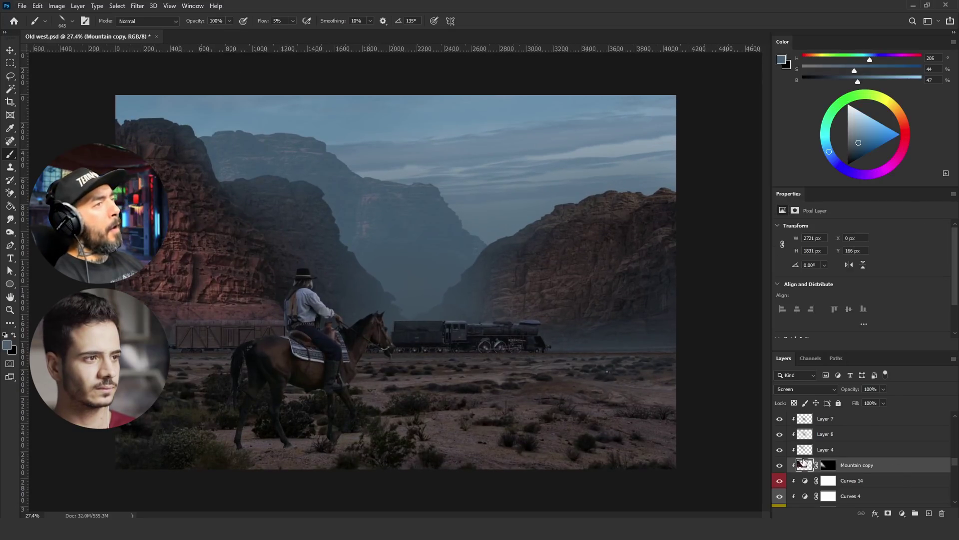
Reduce the left mountain copy's saturation by 10 with Hue/Saturation and start a Color Balance adjustment on it
right_click(780, 463)
left_click(811, 441)
key("ctrl+u")
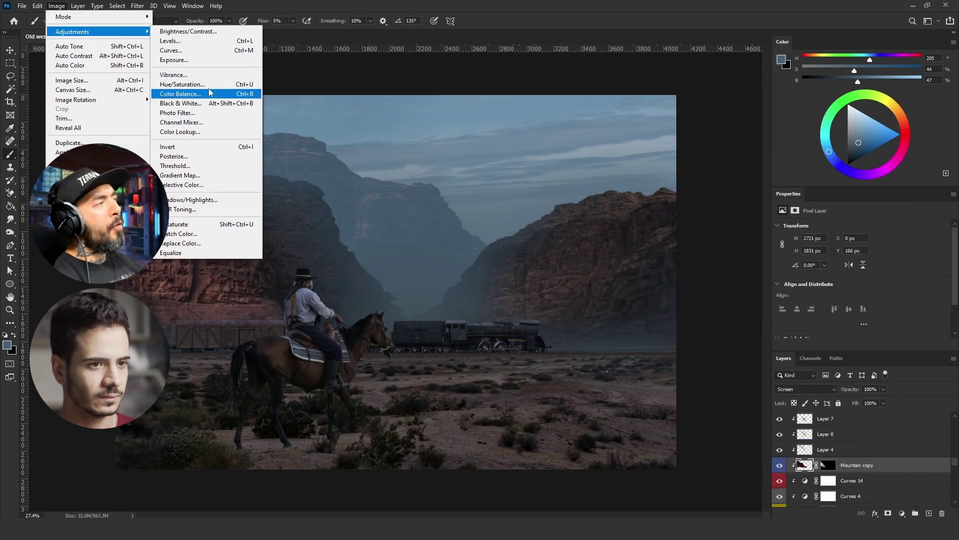
left_click(206, 84)
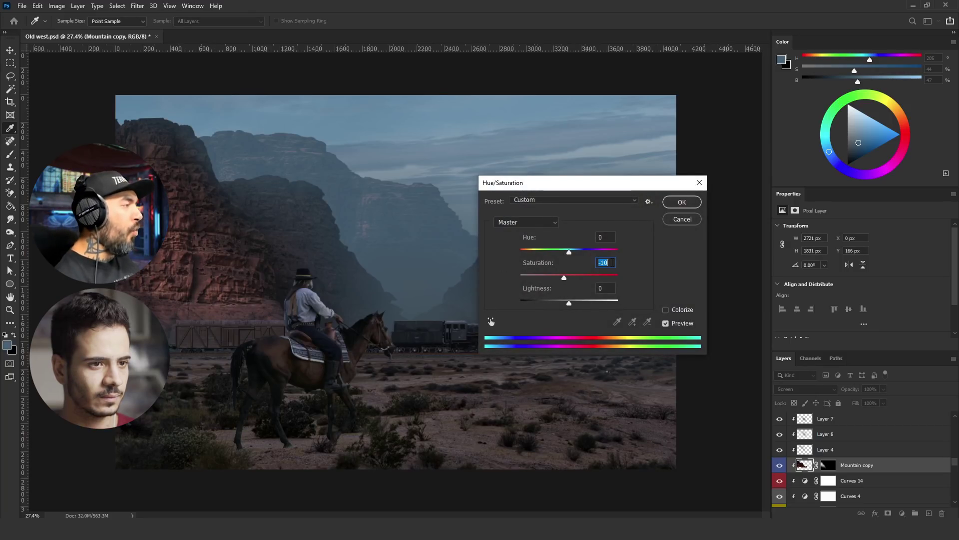
left_click(682, 202)
key("ctrl+b")
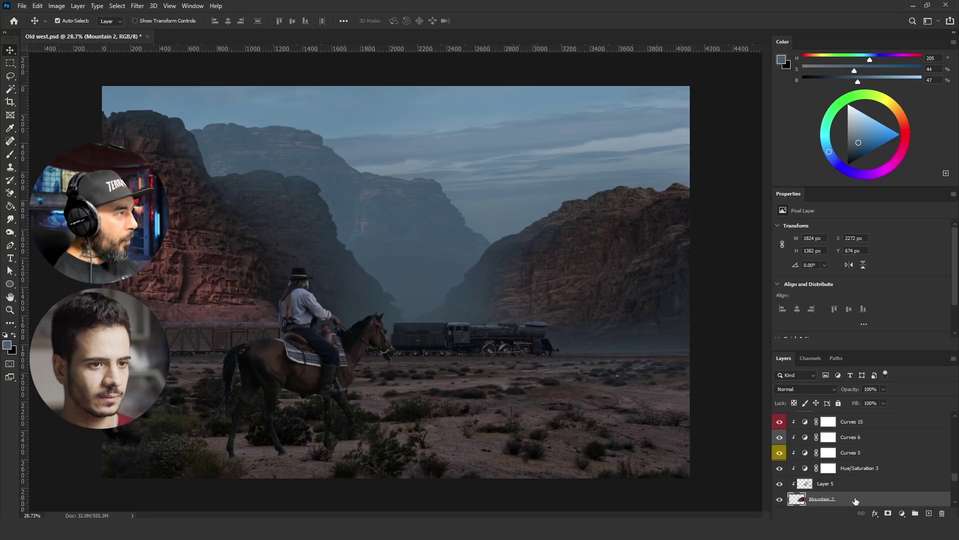
Set the right mountain's copy to Screen, darken it with Levels at 27, 0.6 and 221, and hide it behind a black mask
left_click(805, 388)
left_click(800, 353)
key("ctrl+l")
left_click_drag(700, 303, 746, 302)
left_click_drag(639, 302, 651, 303)
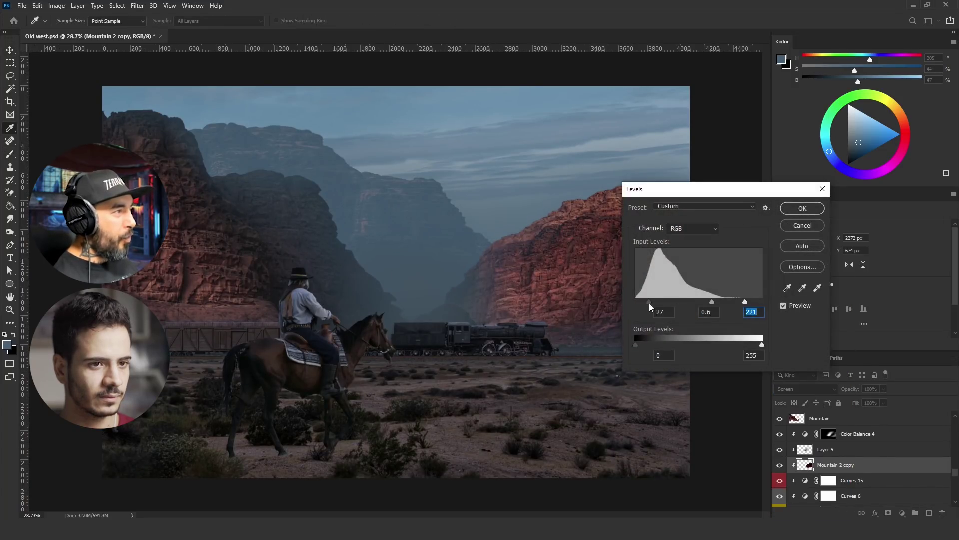
left_click(802, 207)
left_click(888, 513)
key("ctrl+i")
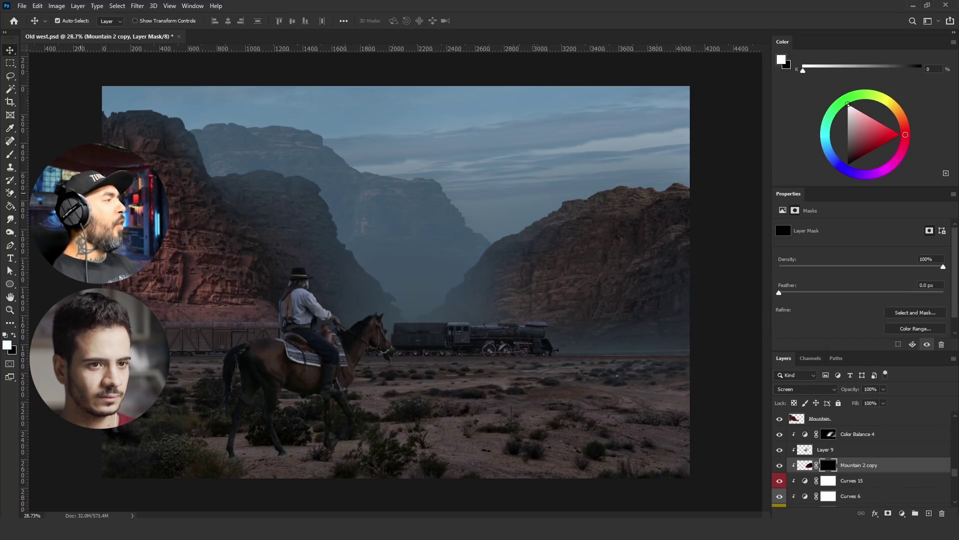
Paint highlights back onto the right mountain's rock face through the Mountain 2 copy mask
key("b")
left_click_drag(504, 305, 596, 277)
scroll(460, 300, "down", 2)
scroll(461, 300, "up", 1)
Adjust the Mountain 2 copy's colour with Hue/Saturation and Color Balance
key("ctrl+u")
left_click(910, 227)
key("ctrl+b")
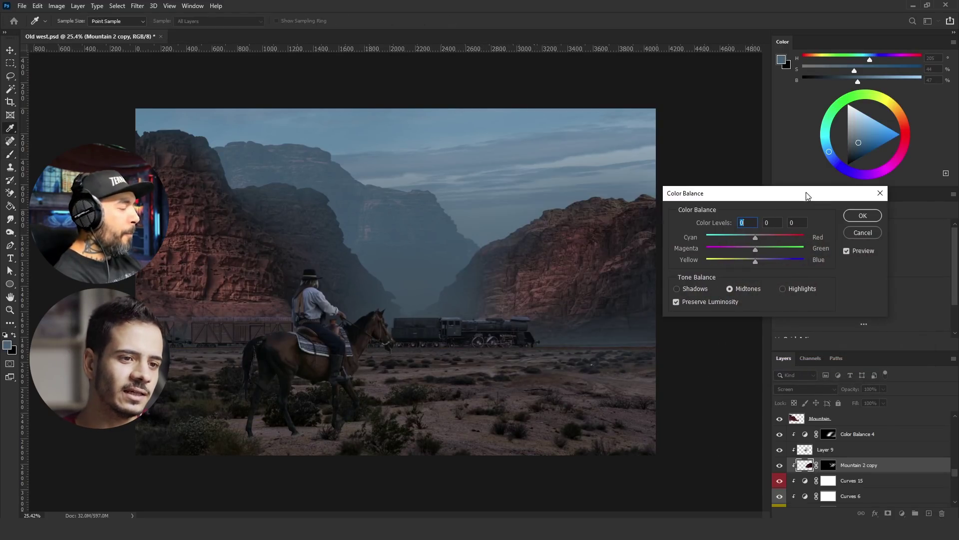
left_click(863, 215)
Brighten the Mountain 2 copy's midtones to 1.19 with Levels and lower the layer's opacity
key("ctrl+l")
left_click_drag(699, 302, 675, 305)
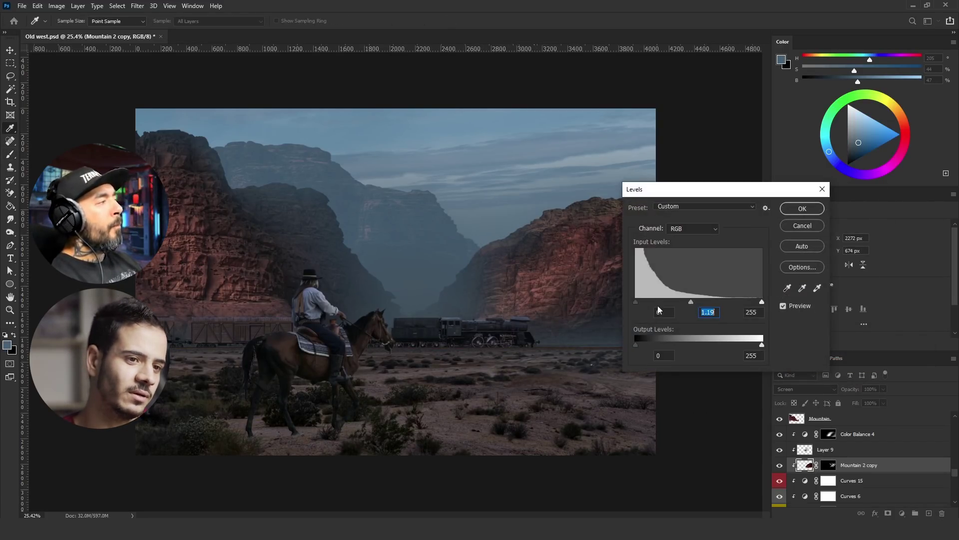
key("Return")
scroll(674, 305, "down", 1)
scroll(675, 305, "up", 2)
left_click(883, 389)
left_click_drag(886, 401, 873, 403)
Paint darker blue haze over the right mountain on Layer 9, lowering the paint colour's brightness to 25%
left_click(10, 51)
scroll(519, 263, "down", 1)
left_click(519, 263)
key("b")
left_click_drag(500, 292, 519, 293)
left_click_drag(858, 81, 841, 82)
left_click_drag(600, 195, 631, 195)
left_click_drag(680, 168, 660, 168)
left_click_drag(841, 81, 833, 81)
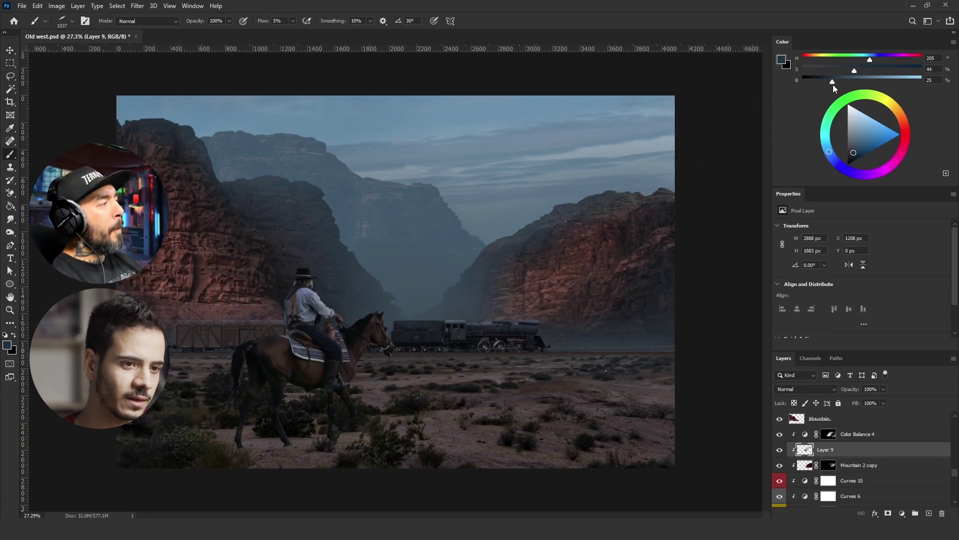
Add a clipped Screen-mode copy of the ground and hide it behind a black layer mask
left_click(809, 451, "ctrl")
right_click(831, 435)
left_click(869, 364)
left_click(888, 513)
key("l")
scroll(567, 246, "down", 3)
scroll(349, 296, "up", 2)
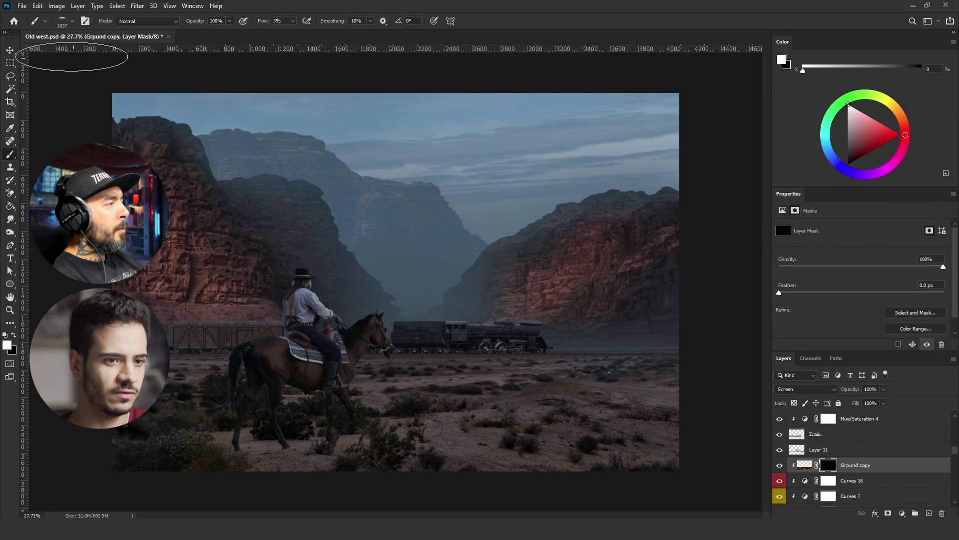
Paint a band of highlights across the ground below the train and tint the ground copy with Color Balance
left_click_drag(374, 385, 567, 381)
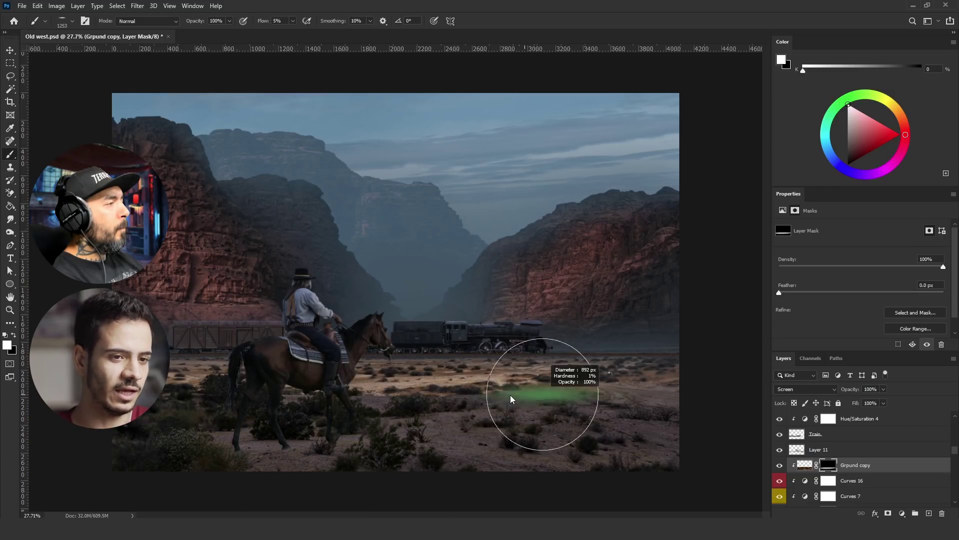
left_click(809, 466)
key("ctrl+b")
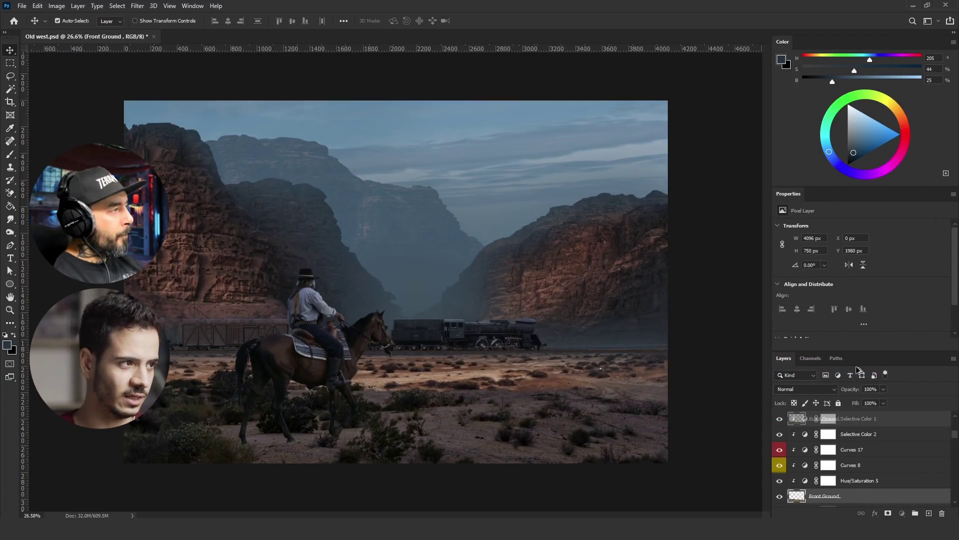
Darken a clipped Screen-mode copy of the front ground with Curves and hide it behind a black mask
key("ctrl+m")
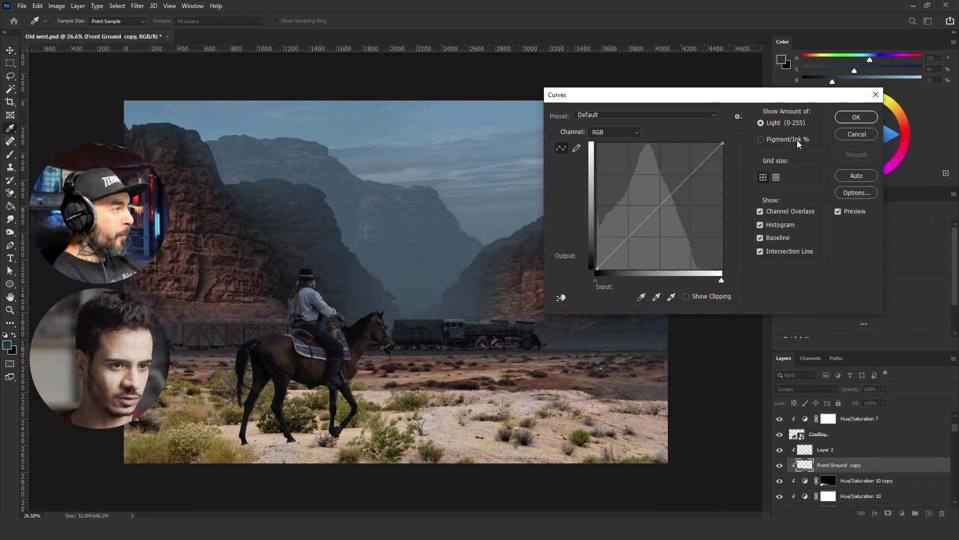
left_click_drag(638, 227, 639, 258)
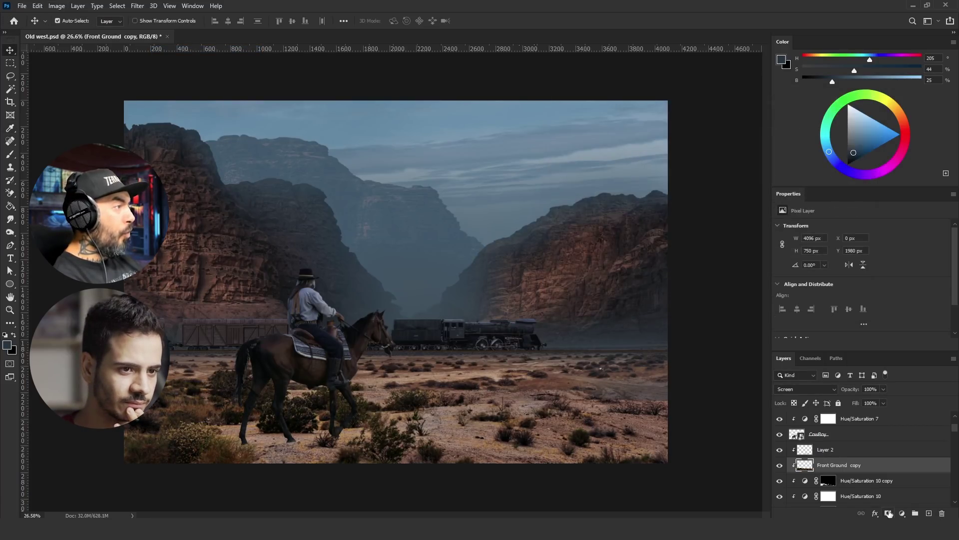
right_click(827, 465)
Paint highlights onto the foreground sand through the Front Ground copy mask, alternating white and black to refine them
left_click(18, 157)
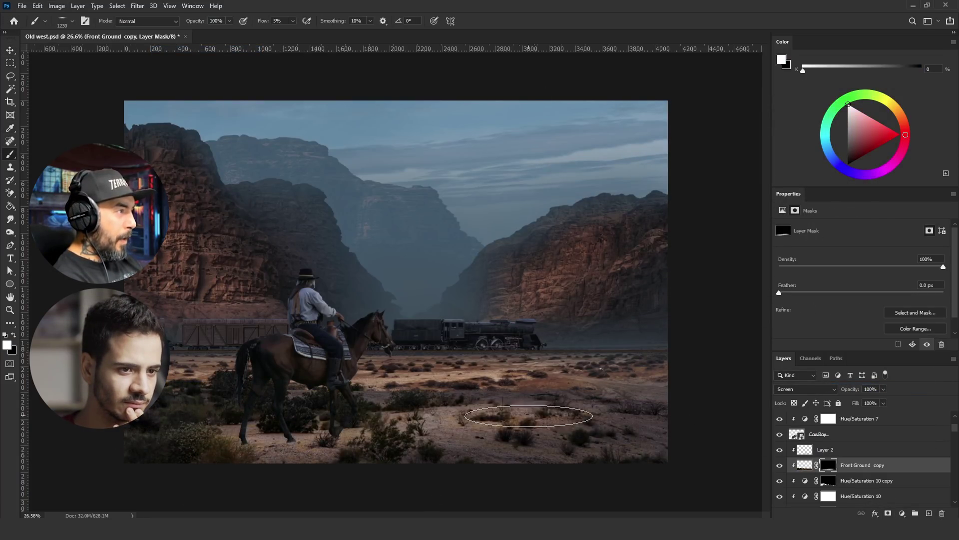
left_click_drag(672, 428, 651, 417)
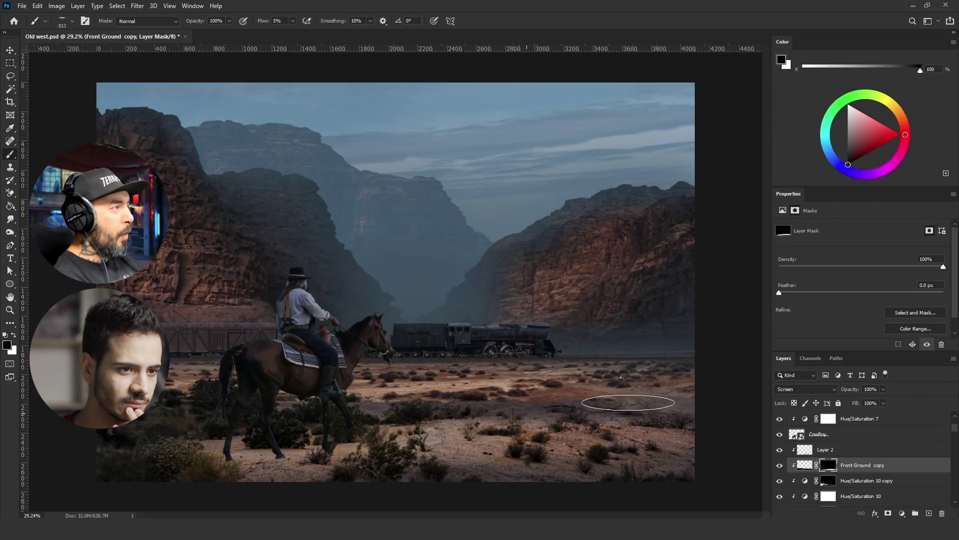
scroll(465, 405, "down", 1)
key("x")
key("x")
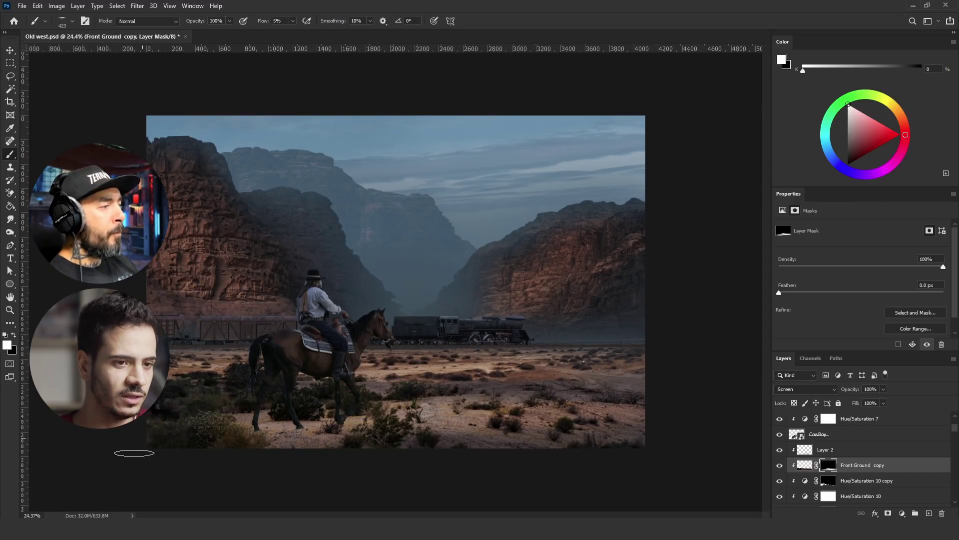
key("x")
scroll(488, 384, "down", 1)
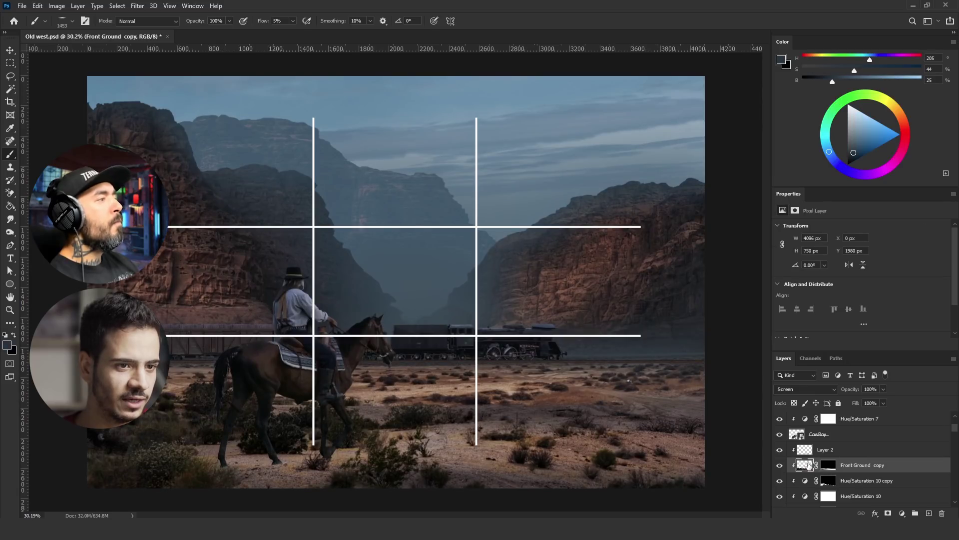
Shift the Front Ground copy's midtones to +17 red and +5 green with Color Balance
key("ctrl+u")
key("Escape")
key("ctrl+b")
mouse_move(755, 234)
left_mouse_down()
mouse_move(767, 235)
mouse_move(754, 248)
left_mouse_up()
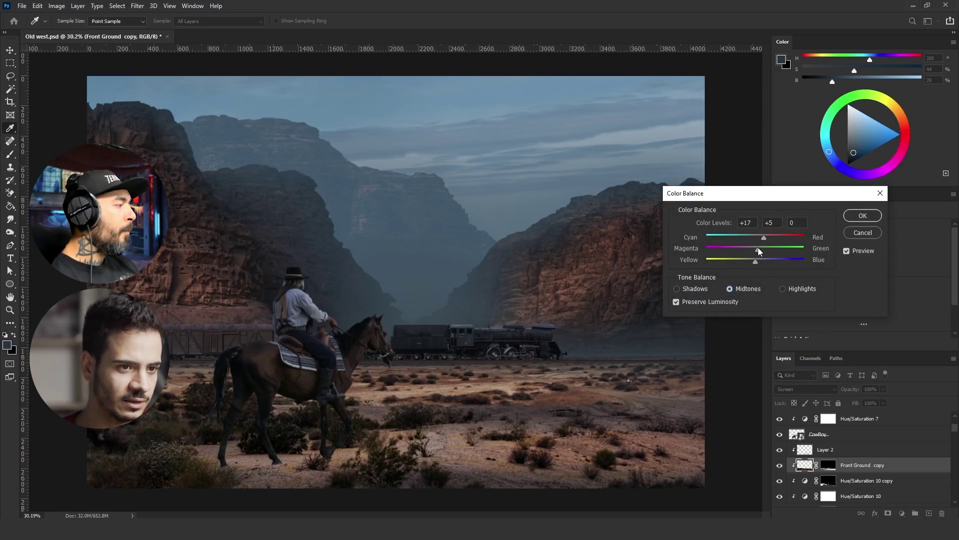
key("Return")
key("b")
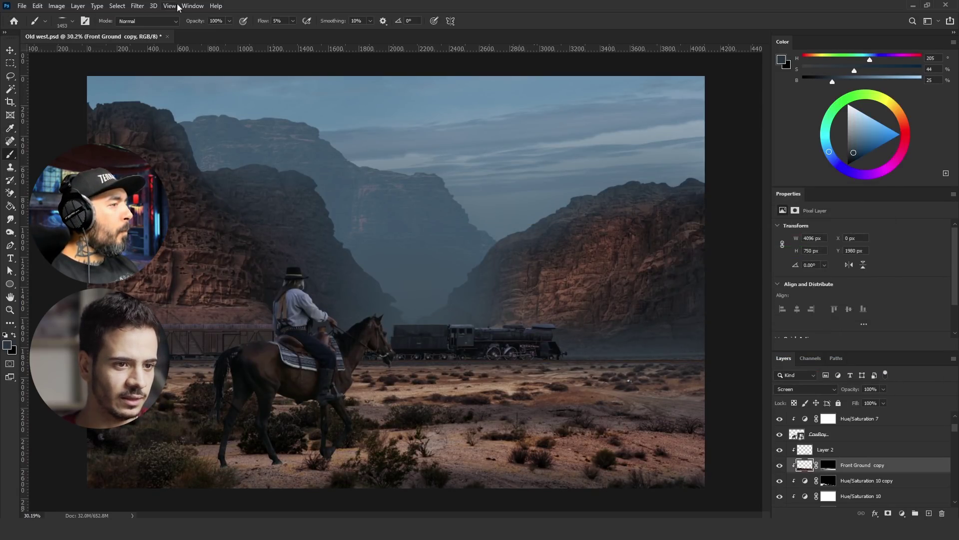
Show the Navigator and resize it to keep a small preview of the whole composite in view
left_click(193, 6)
left_click(224, 265)
left_click_drag(607, 119, 630, 119)
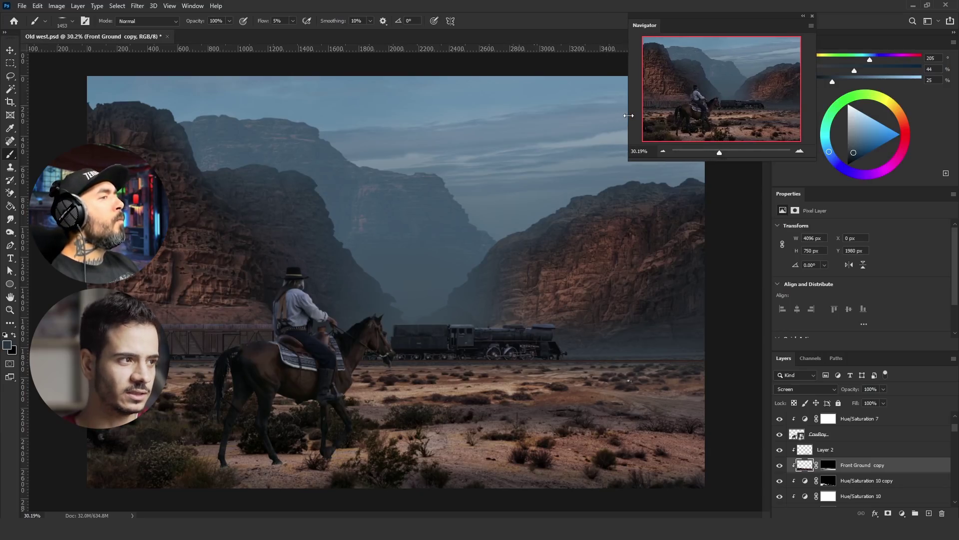
Fine-tune the Front Ground copy's midtones slightly with another Color Balance adjustment
key("ctrl+b")
left_click_drag(755, 236, 746, 257)
left_click_drag(755, 249, 752, 250)
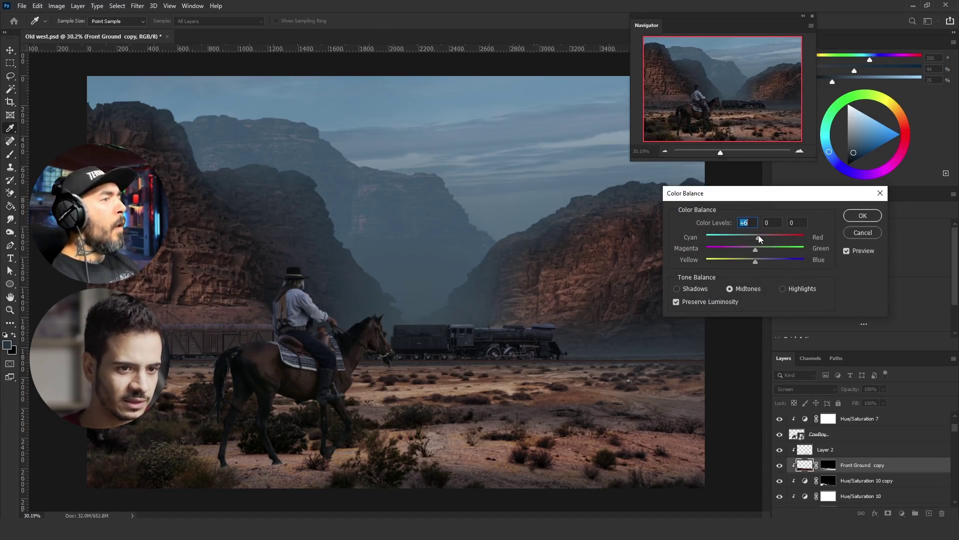
key("Return")
key("b")
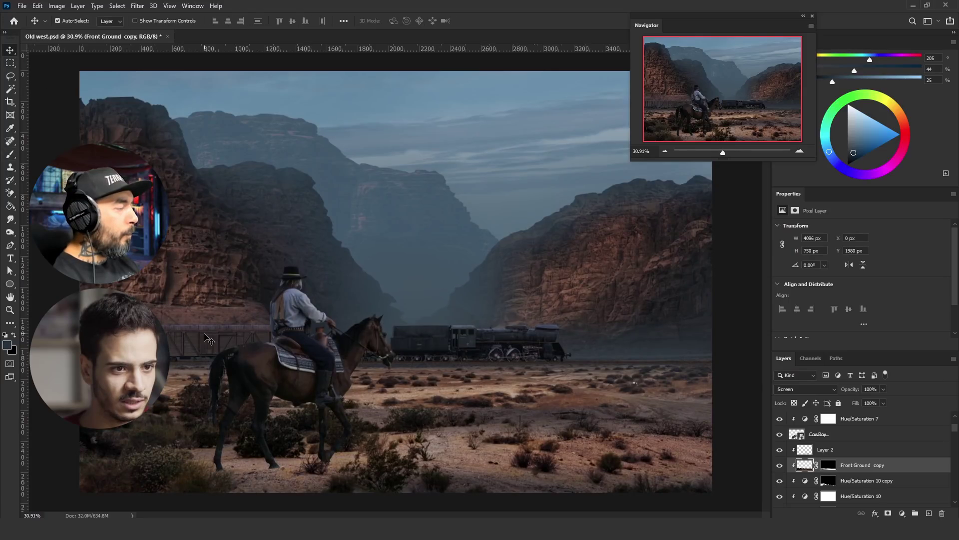
Darken a Screen-mode copy of the train with Levels and hide it behind a black mask
left_click_drag(851, 442, 851, 430)
key("alt+shift+s")
key("ctrl+l")
left_click_drag(709, 299, 713, 299)
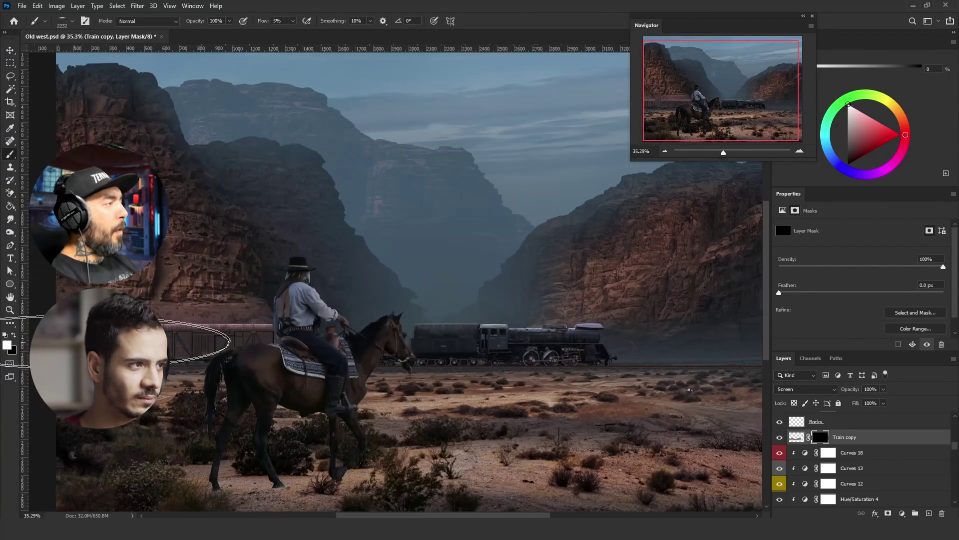
Paint highlights along the wagons and locomotive on the Train copy mask and erase the excess on the boiler
left_click_drag(127, 341, 574, 339)
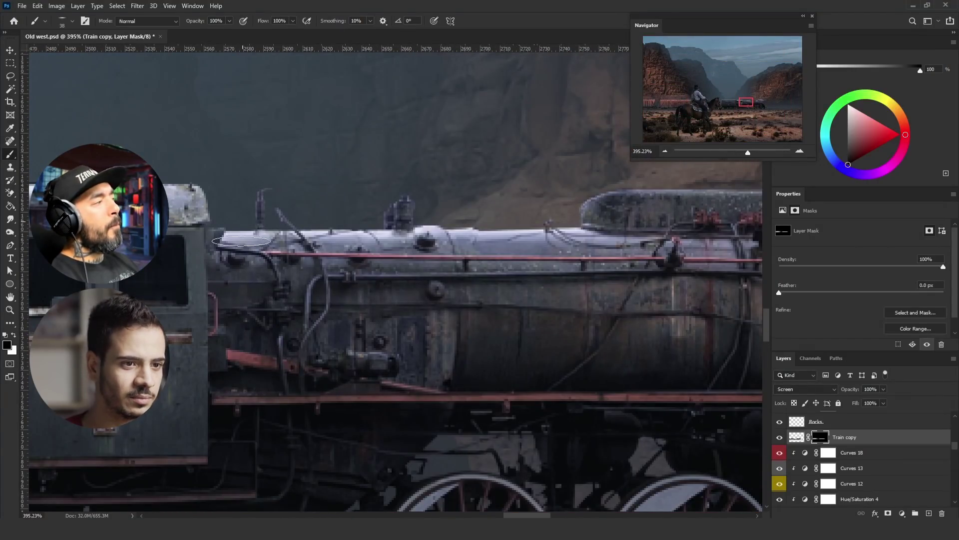
left_click_drag(241, 242, 239, 260)
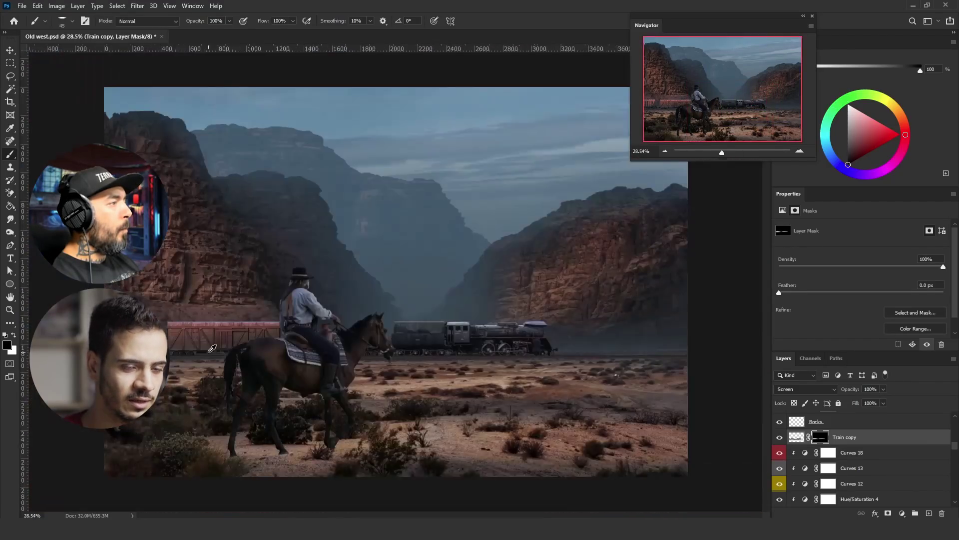
Lower the Train copy's saturation and warm its midtones and highlights with Color Balance
left_click(794, 437)
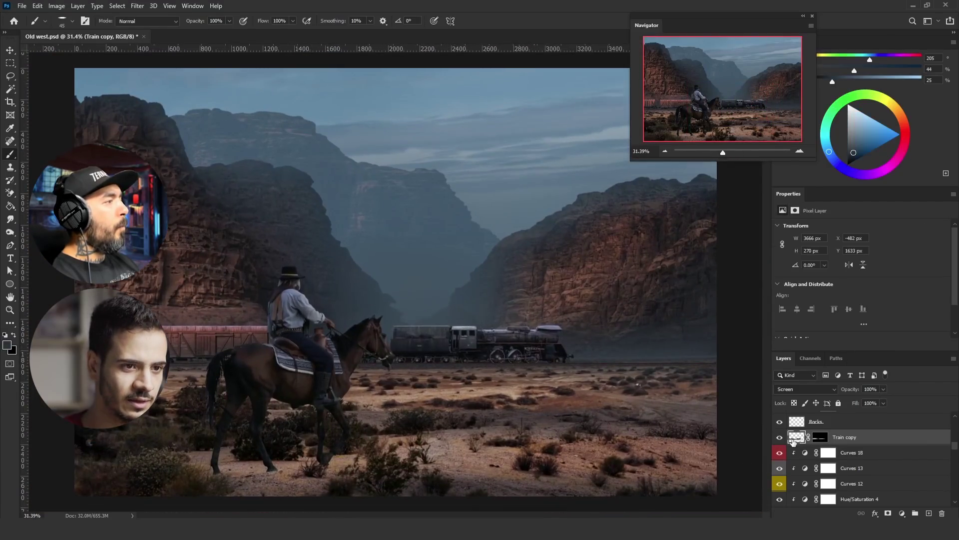
key("ctrl+u")
left_click_drag(797, 302, 780, 302)
left_click(911, 226)
key("ctrl+b")
mouse_move(756, 238)
left_mouse_down()
mouse_move(769, 238)
mouse_move(763, 250)
left_mouse_up()
left_click(783, 289)
mouse_move(755, 261)
left_mouse_down()
mouse_move(739, 263)
mouse_move(751, 260)
left_mouse_up()
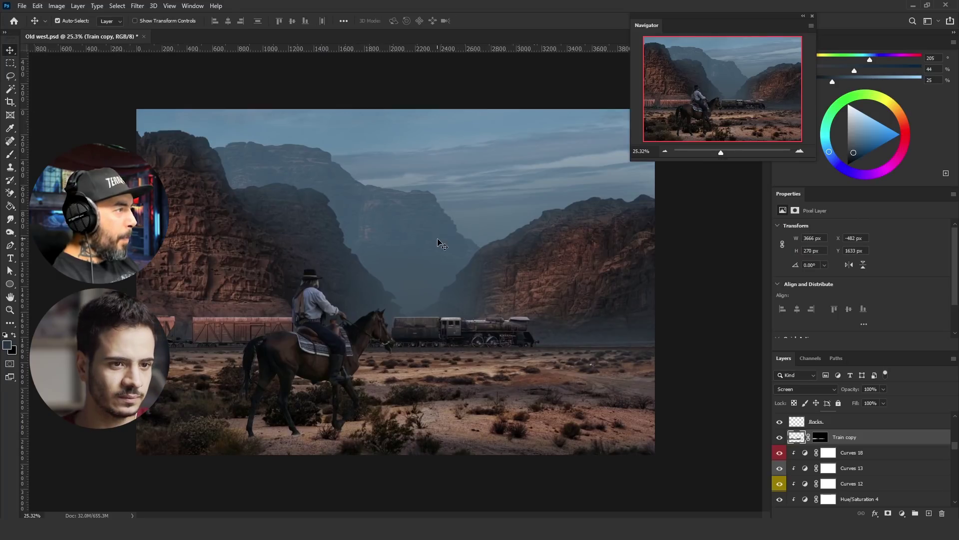
Clip a Screen-mode copy of the cowboy above his adjustments, darken it with Curves and hide it behind a black mask
key("ctrl+j")
left_click_drag(849, 464, 857, 430)
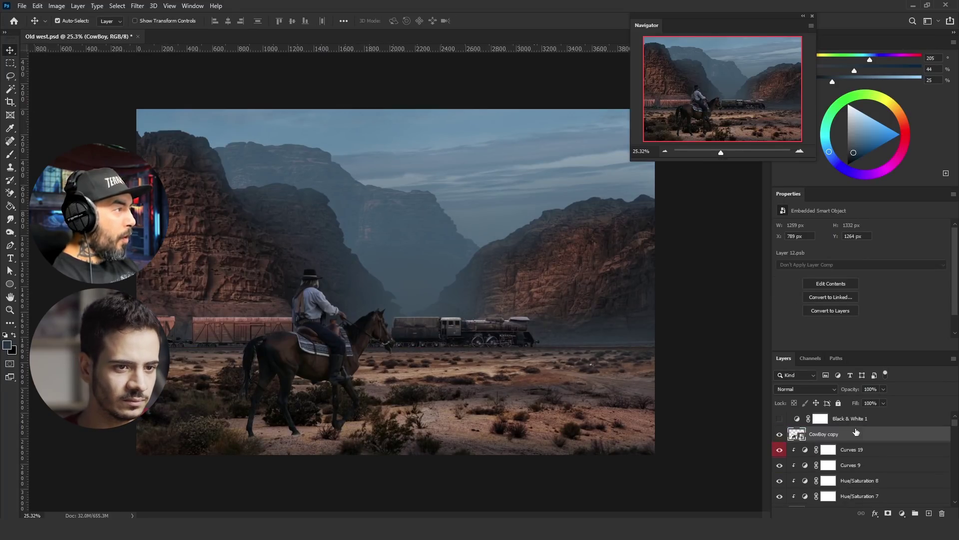
key("ctrl+alt+g")
left_click(807, 389)
left_click(794, 353)
key("ctrl+m")
left_click_drag(402, 218, 396, 252)
left_click_drag(464, 88, 669, 162)
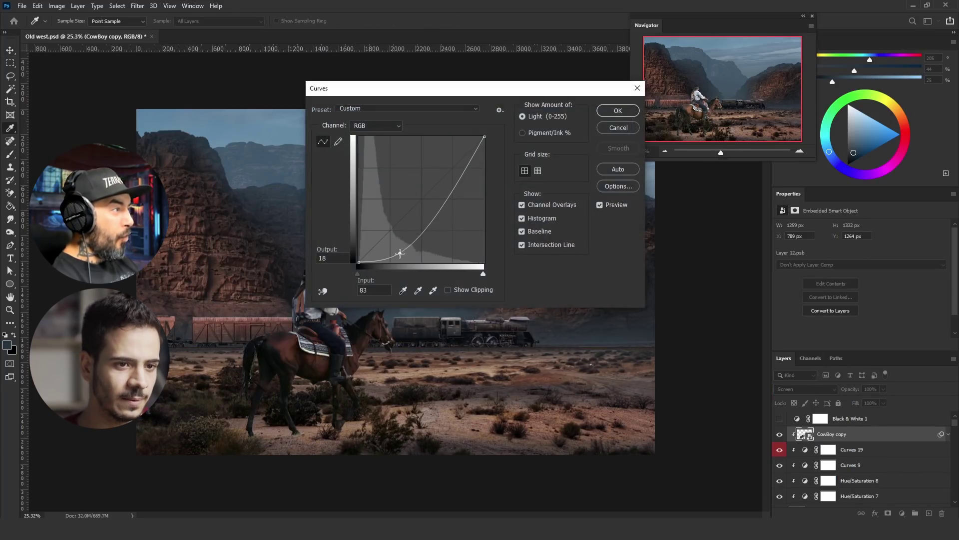
left_click(820, 185)
left_click(888, 514, "alt")
Set the brush flow to 10% and paint highlights onto the saddle and the horse's rump through the cowboy copy's mask
key("b")
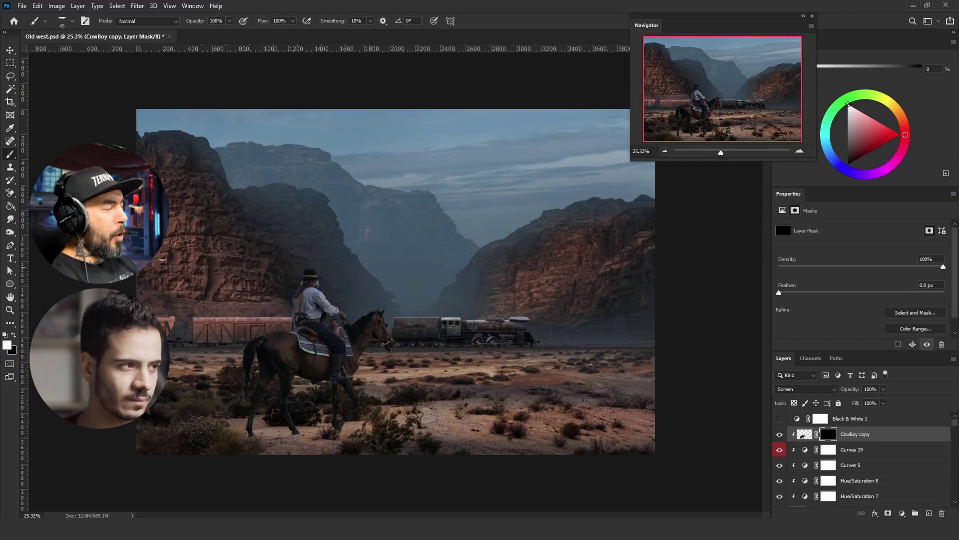
left_click(72, 21)
key("Return")
key("shift+1")
left_click_drag(267, 332, 273, 333)
scroll(291, 327, "up", 10)
scroll(307, 349, "up", 5)
key("shift+Right")
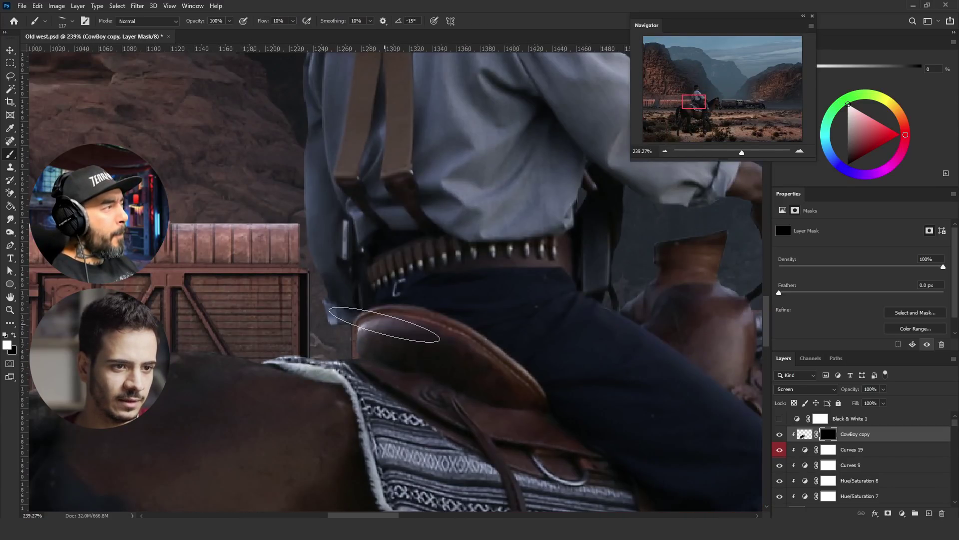
left_click_drag(394, 325, 358, 430)
Rotate the brush tip and paint highlights along the cowboy's back, suspenders and shirt
scroll(286, 239, "up", 10)
key("shift+Right")
key("shift+Right")
key("shift+Right")
key("shift+Right")
key("shift+Right")
key("shift+Right")
scroll(195, 359, "down", 10)
mouse_move(385, 244)
left_mouse_down()
mouse_move(369, 310)
mouse_move(407, 200)
mouse_move(395, 395)
left_mouse_up()
scroll(320, 159, "up", 5)
scroll(325, 259, "down", 5)
scroll(299, 172, "down", 5)
scroll(390, 300, "up", 5)
scroll(381, 119, "down", 1)
mouse_move(515, 250)
left_mouse_down()
mouse_move(449, 125)
mouse_move(529, 300)
left_mouse_up()
Refine the cowboy's mask by erasing excess highlights and repainting fine details with a 23 px brush
scroll(462, 334, "down", 5)
key("x")
key("bracketright")
scroll(457, 265, "up", 6)
key("x")
key("bracketleft")
key("bracketleft")
key("bracketleft")
key("bracketleft")
key("bracketleft")
key("bracketleft")
key("bracketleft")
key("bracketleft")
key("bracketleft")
scroll(418, 311, "down", 8)
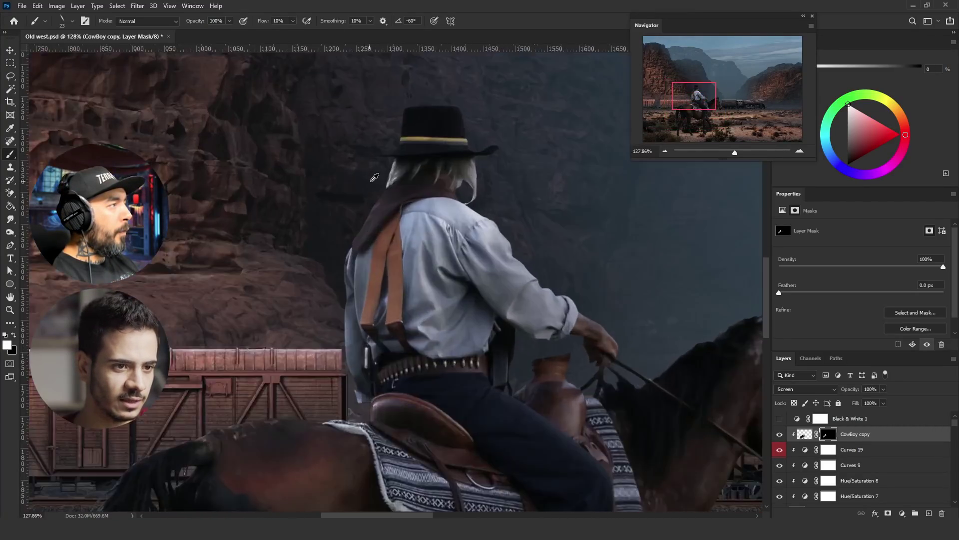
Shift the CowBoy copy's midtones toward red and green with Color Balance
left_click(805, 434)
key("ctrl+b")
left_click_drag(755, 238, 769, 238)
left_click_drag(755, 249, 763, 249)
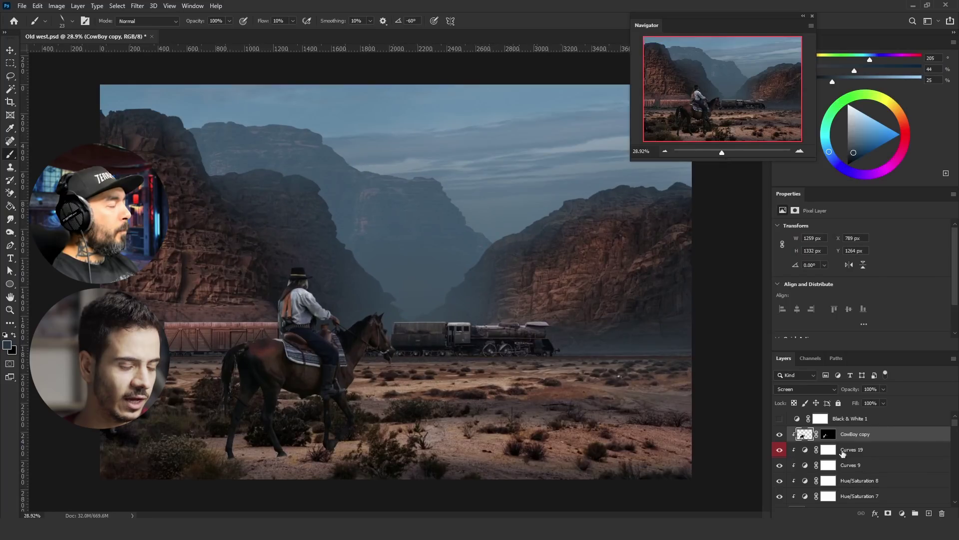
Add an Exposure adjustment clipped above the CowBoy copy and replace its mask with a copy of that layer's mask
left_click(829, 449)
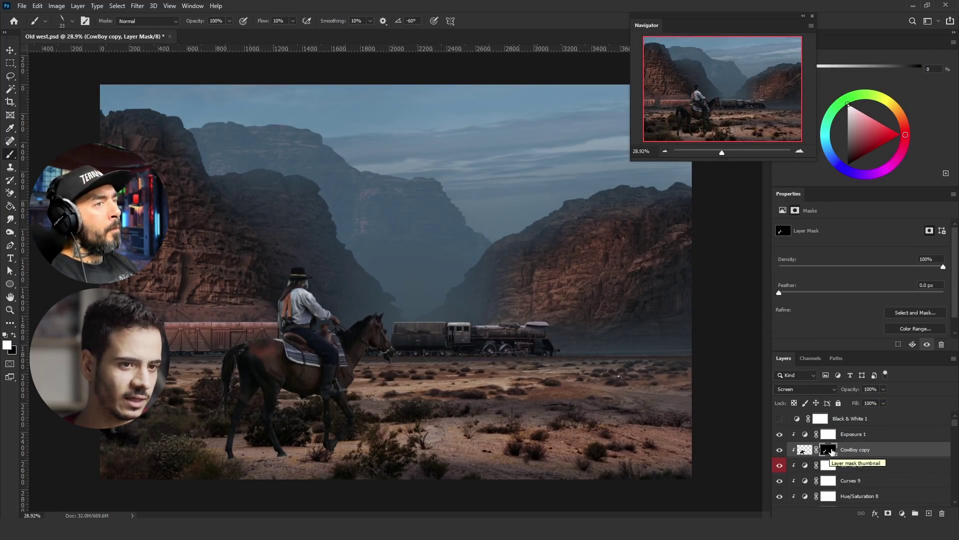
left_click_drag(831, 451, 826, 435)
key("Return")
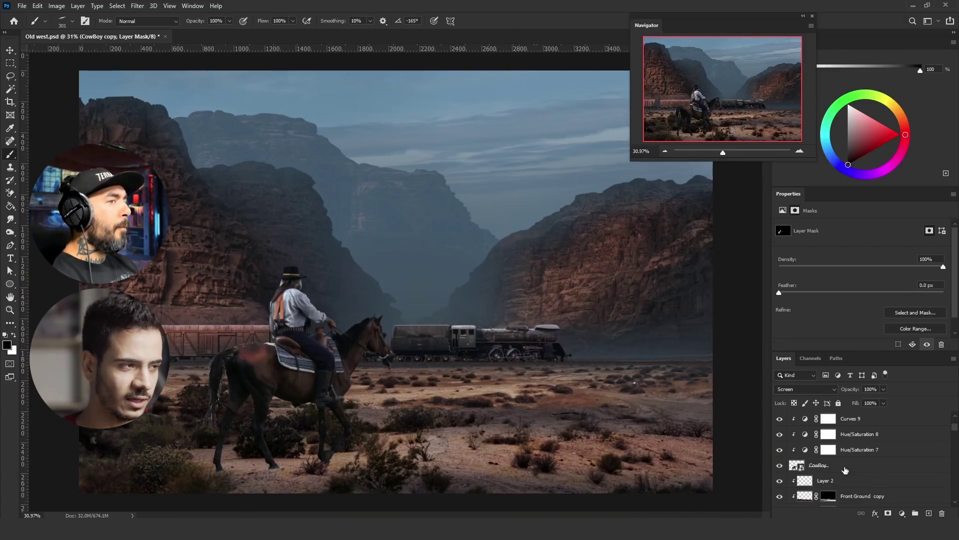
Create a black-filled silhouette of the cowboy on a new layer below him, rotate it 90° and flatten it along the ground as a shadow
left_click(797, 466, "ctrl")
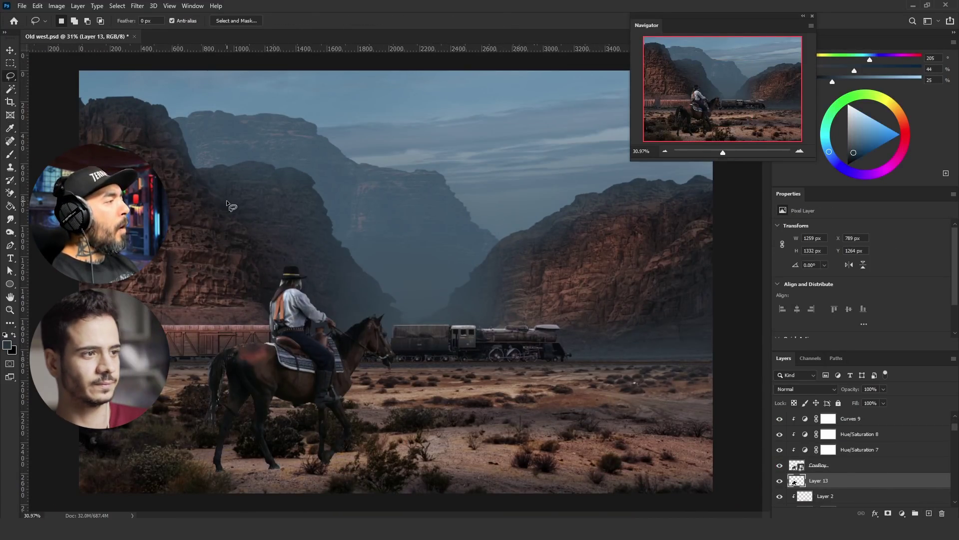
key("ctrl+t")
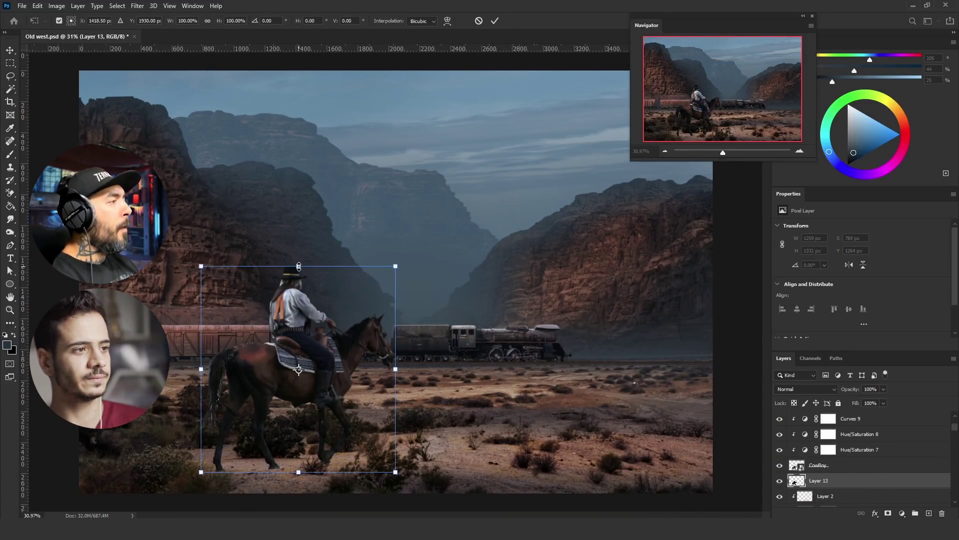
left_click_drag(289, 198, 469, 360)
left_click_drag(298, 271, 298, 423)
left_click_drag(401, 445, 673, 442)
left_click_drag(267, 453, 265, 456)
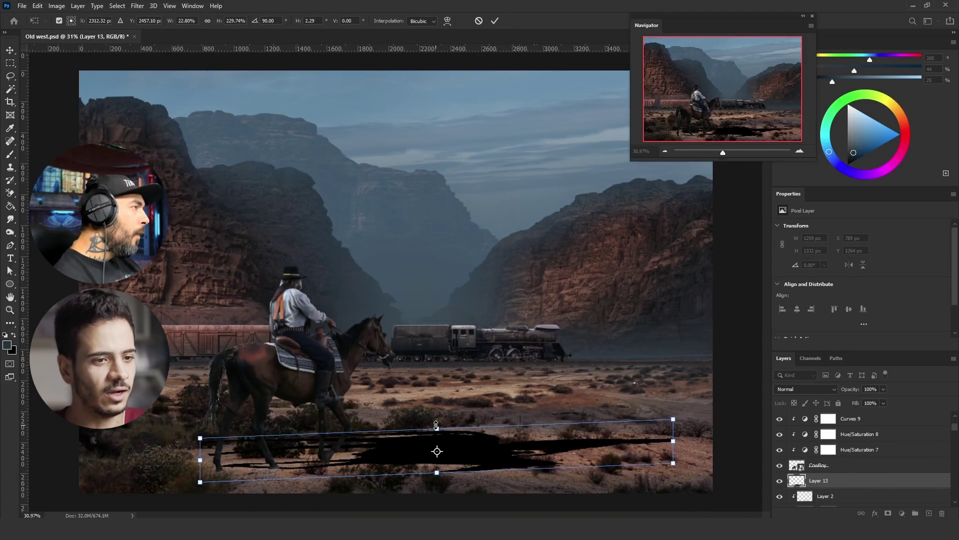
Flip the silhouette shadow vertically and warp it to meet the horse's hooves
right_click(566, 447)
left_click(592, 442)
right_click(448, 455)
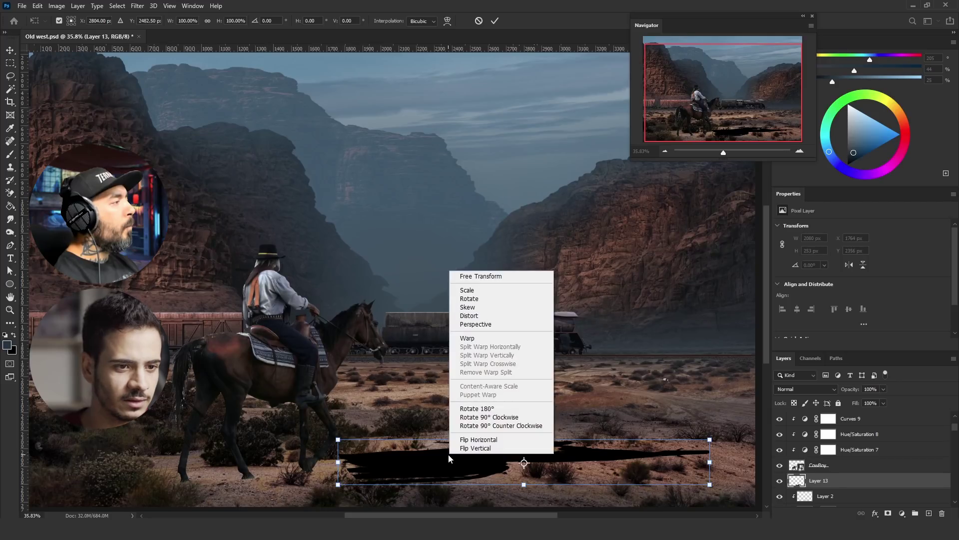
left_click(491, 343)
left_click_drag(328, 453, 320, 457)
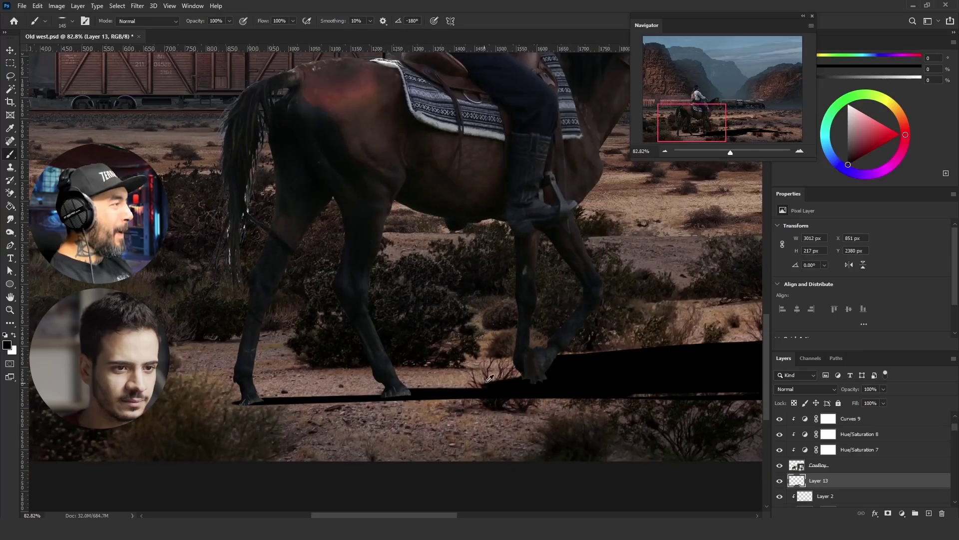
Warp the shadow again so its narrow end splits toward the separate hooves
scroll(437, 436, "down", 4)
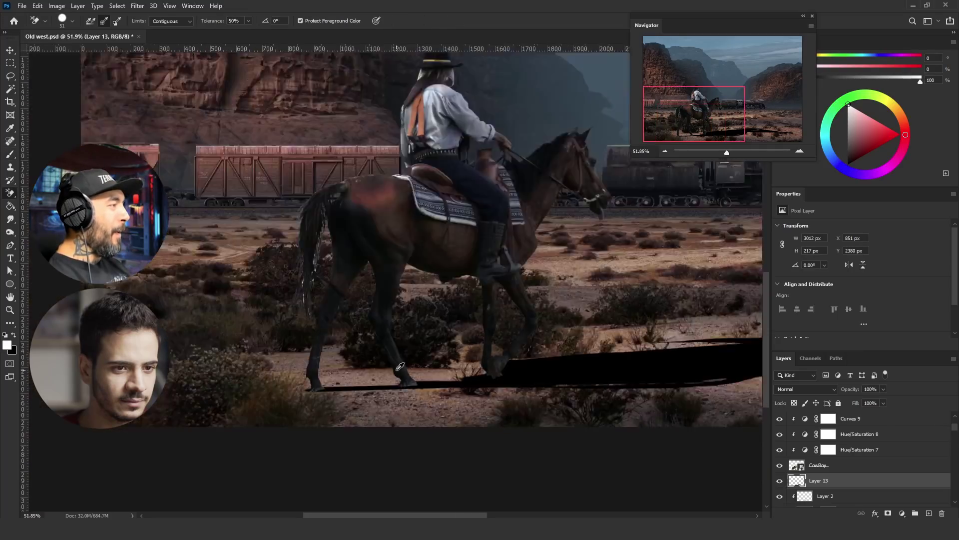
key("ctrl+t")
right_click(243, 399)
left_click(270, 277)
left_click_drag(450, 415, 450, 409)
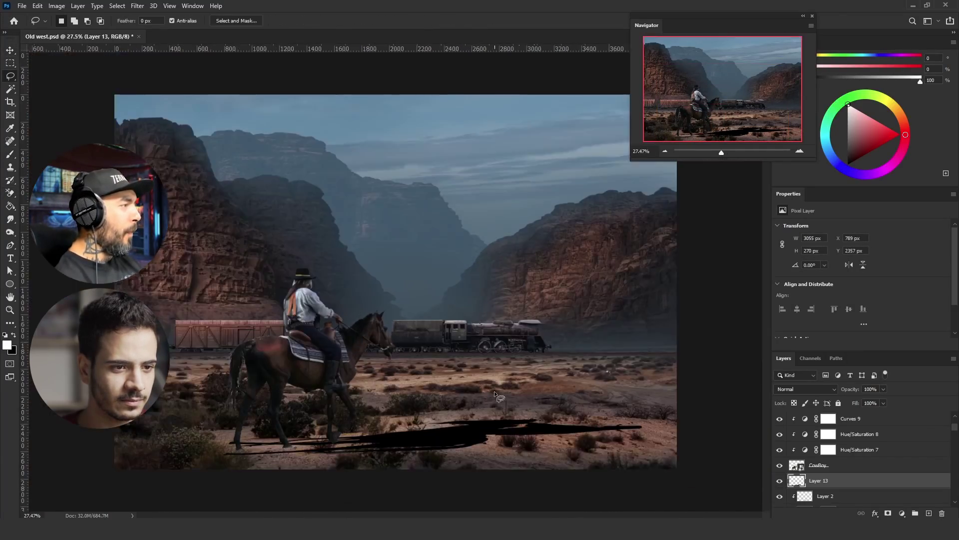
Lasso and delete the stray shadow strip below the hooves and the excess behind the rear hoof
mouse_move(156, 476)
left_mouse_down()
mouse_move(312, 456)
mouse_move(570, 447)
left_mouse_up()
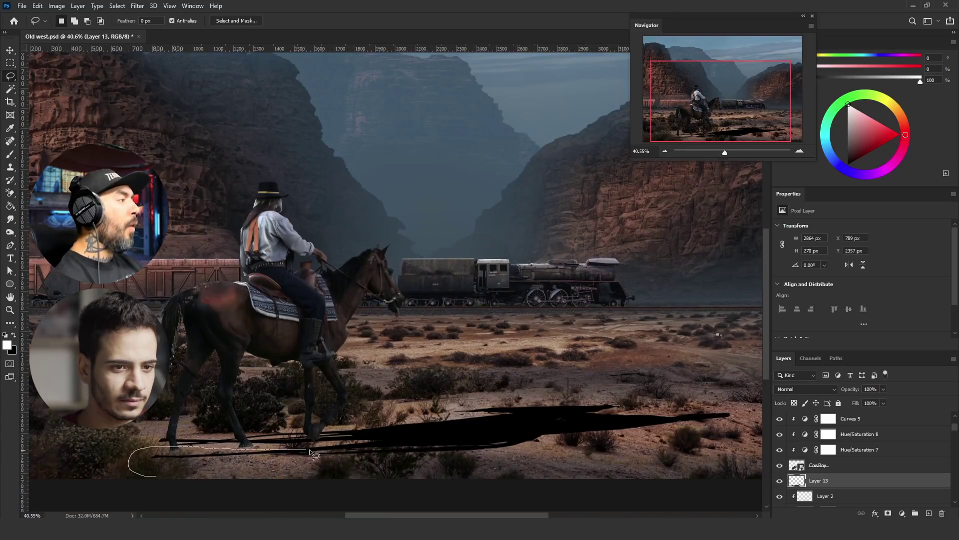
key("Delete")
key("ctrl+d")
scroll(222, 434, "up", 4)
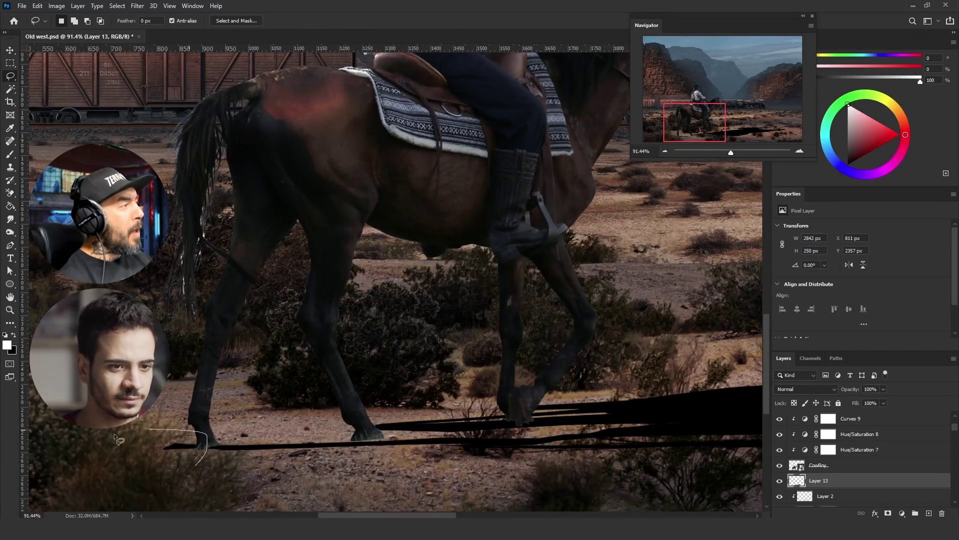
left_click_drag(196, 430, 194, 465)
key("Delete")
key("ctrl+d")
scroll(209, 440, "down", 3)
scroll(442, 405, "up", 4)
Transform the selected shadow piece to fit the hooves, then paint black to fill in the shadow beneath the horse
key("ctrl+t")
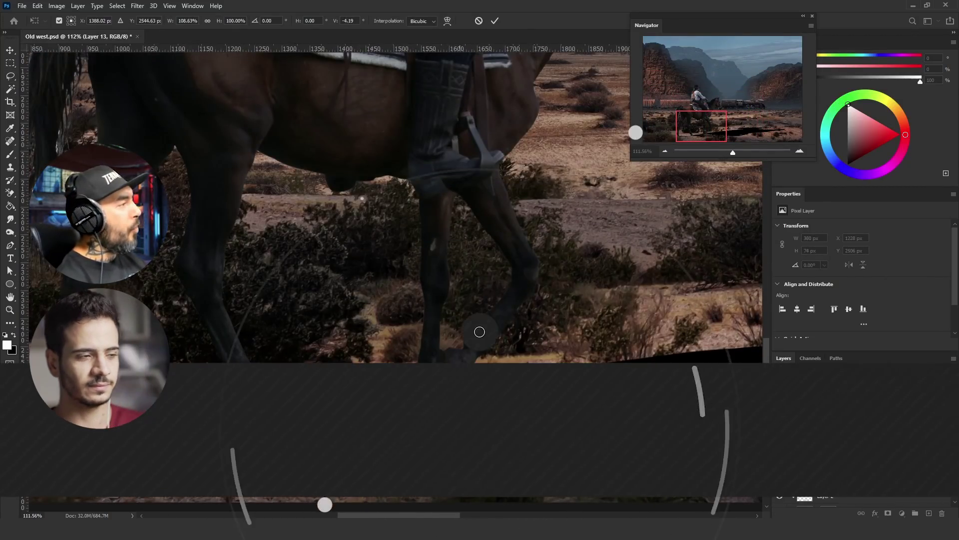
key("Return")
key("ctrl+d")
key("b")
key("x")
scroll(279, 400, "up", 4)
left_click_drag(548, 394, 427, 410)
scroll(506, 386, "down", 10)
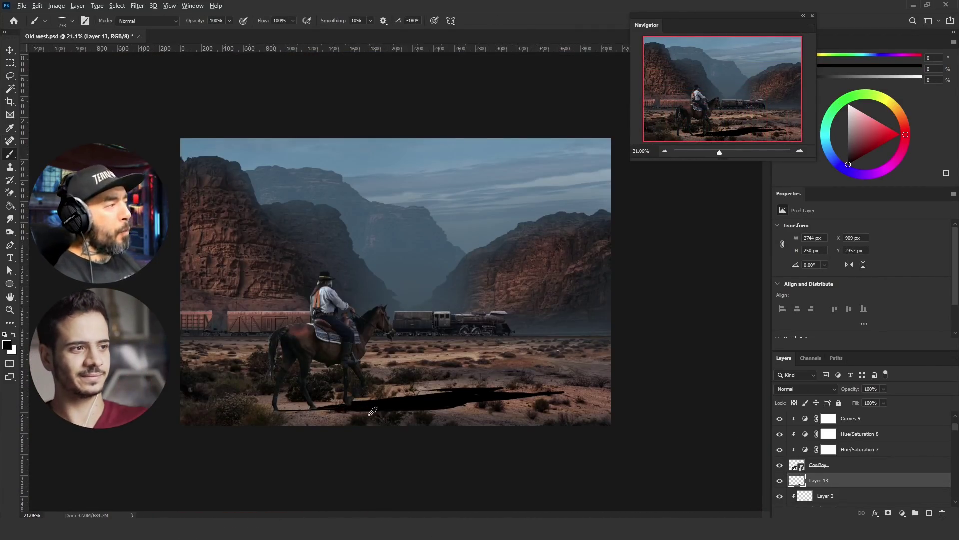
Apply a Field Blur to the shadow with pins at the hooves and along its length, using 15 px on the mid-shadow pin
scroll(408, 302, "up", 3)
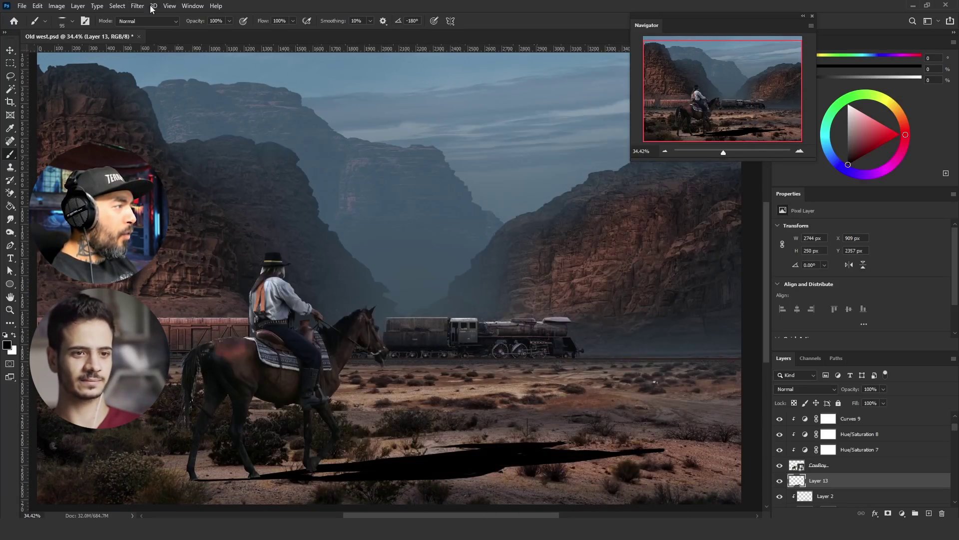
left_click(137, 5)
mouse_move(143, 118)
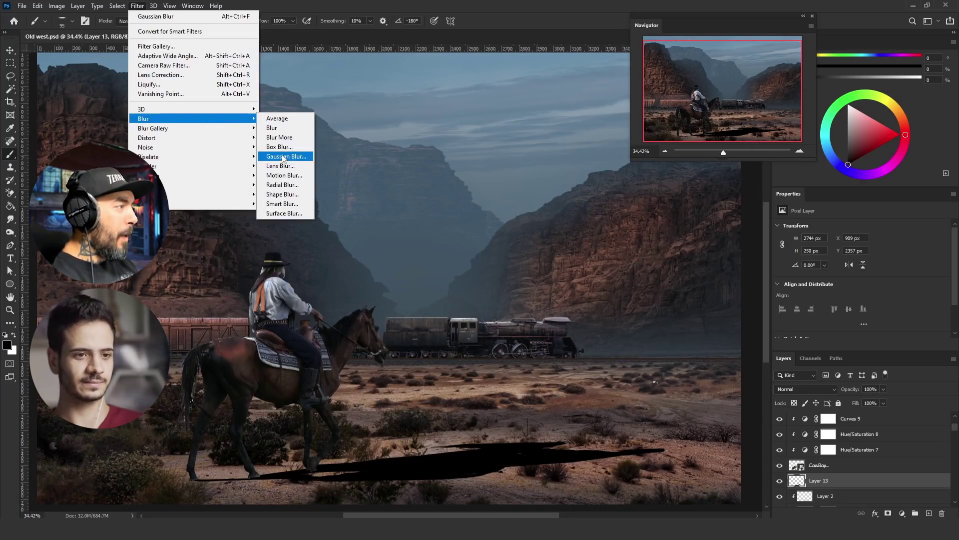
left_click(280, 128)
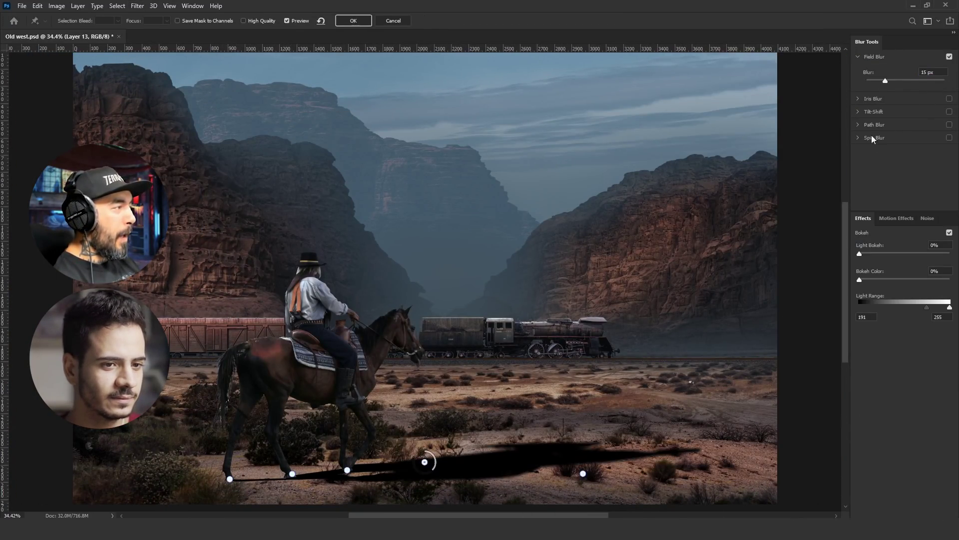
left_click(353, 21)
Replace the black shadow layer with an Exposure adjustment masked by its selection and set the exposure to -3.07
scroll(819, 483, "down", 2)
left_click(801, 452, "ctrl")
left_click(902, 513)
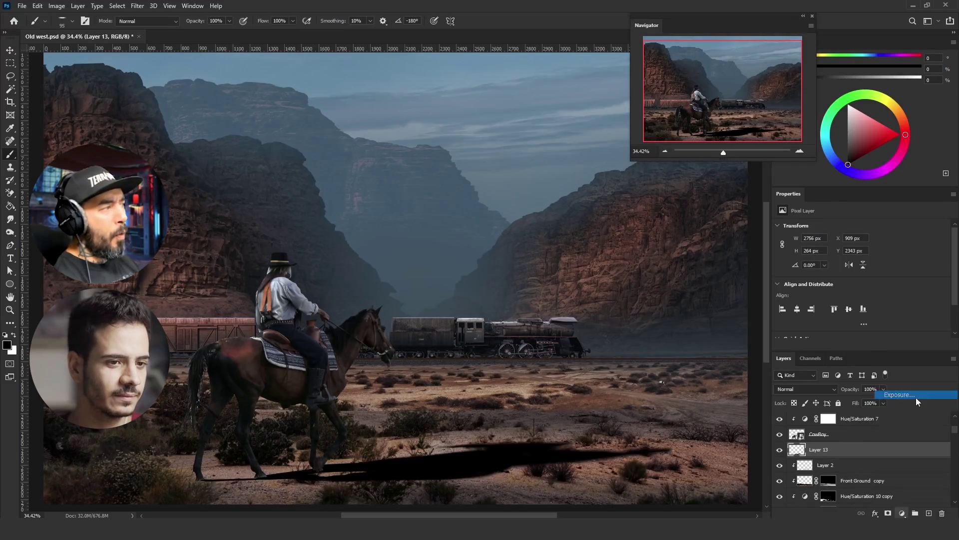
left_click(918, 395)
left_click(850, 465)
key("Delete")
left_click(854, 451)
left_click_drag(861, 252, 823, 253)
Clip a Color Balance adjustment to the shadow in Color blend mode, with midtones at -20, -10 and +20
left_click(902, 513)
left_click(916, 429)
left_click(883, 344)
left_click(803, 390)
left_click(803, 521)
left_click(937, 278)
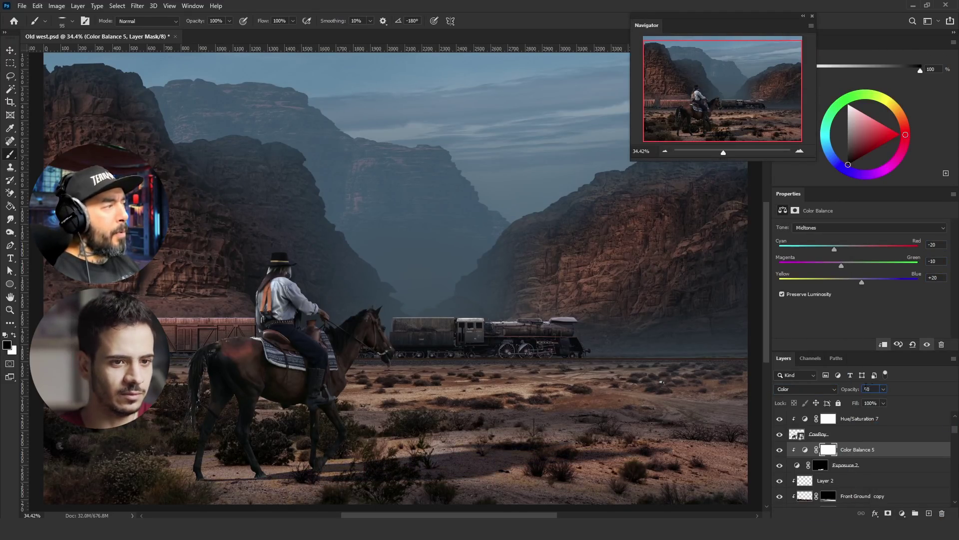
mouse_move(574, 437)
left_mouse_down()
mouse_move(503, 437)
mouse_move(575, 437)
left_mouse_up()
Adjust the Exposure shadow's blending range in its Layer Style options by splitting the tonal sliders
double_click(895, 465)
left_click_drag(831, 365, 742, 379)
left_click(755, 317)
left_click(755, 341)
mouse_move(705, 343)
left_mouse_down()
mouse_move(715, 344)
mouse_move(708, 345)
left_mouse_up()
left_click(918, 189)
Paint black on the Exposure shadow's mask with a scattered texture brush at 75% flow over the foreground bushes
mouse_move(415, 429)
left_mouse_down()
mouse_move(351, 430)
mouse_move(260, 340)
mouse_move(343, 448)
mouse_move(380, 446)
left_mouse_up()
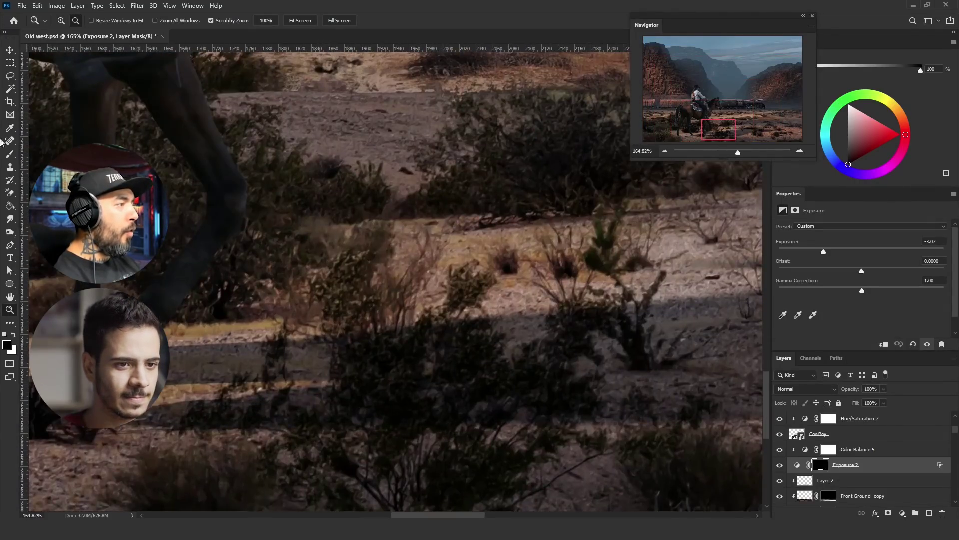
left_click(10, 154)
left_click(72, 21)
left_click(32, 127)
left_click_drag(439, 331, 419, 338)
left_click_drag(354, 382, 294, 385)
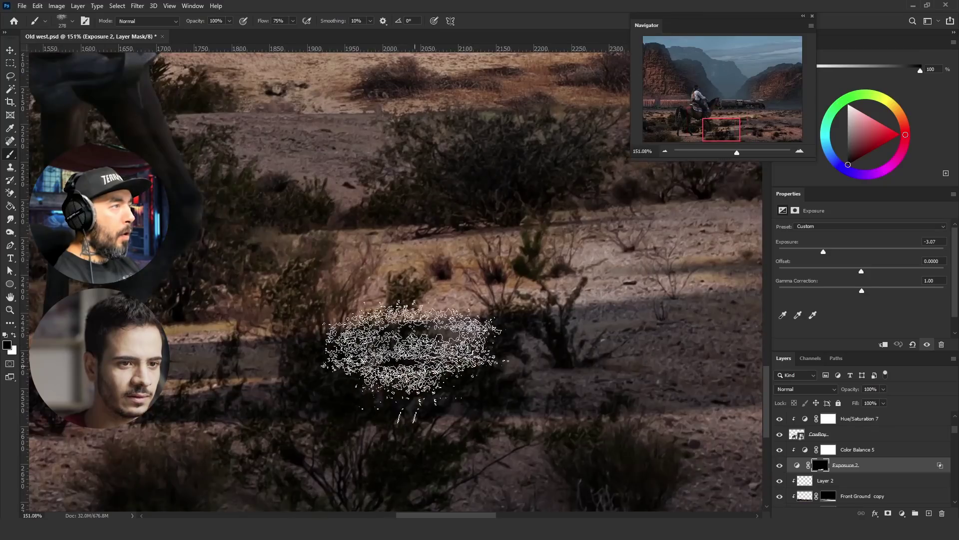
left_click_drag(480, 418, 440, 412)
left_click_drag(474, 393, 481, 398)
left_click_drag(392, 401, 422, 406)
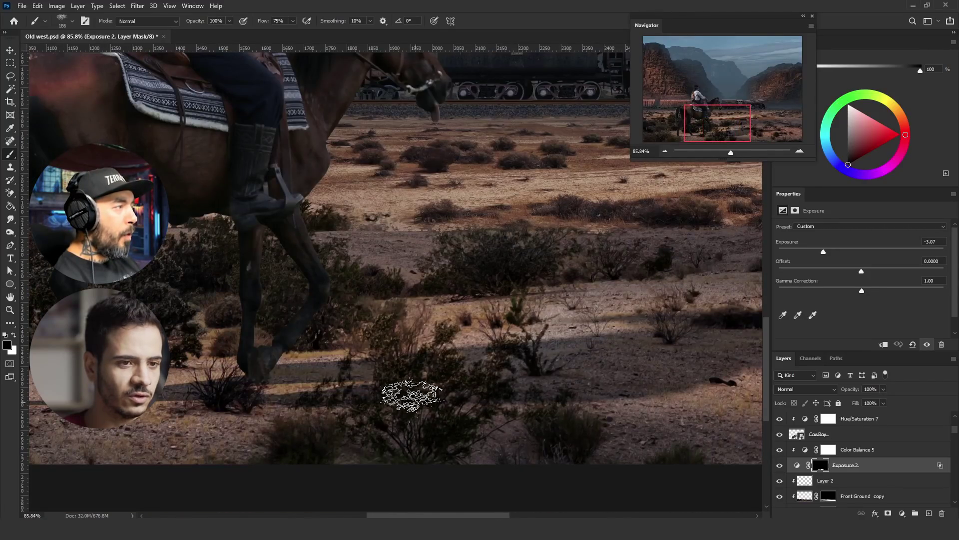
left_click_drag(494, 408, 447, 400)
left_click_drag(320, 330, 344, 340)
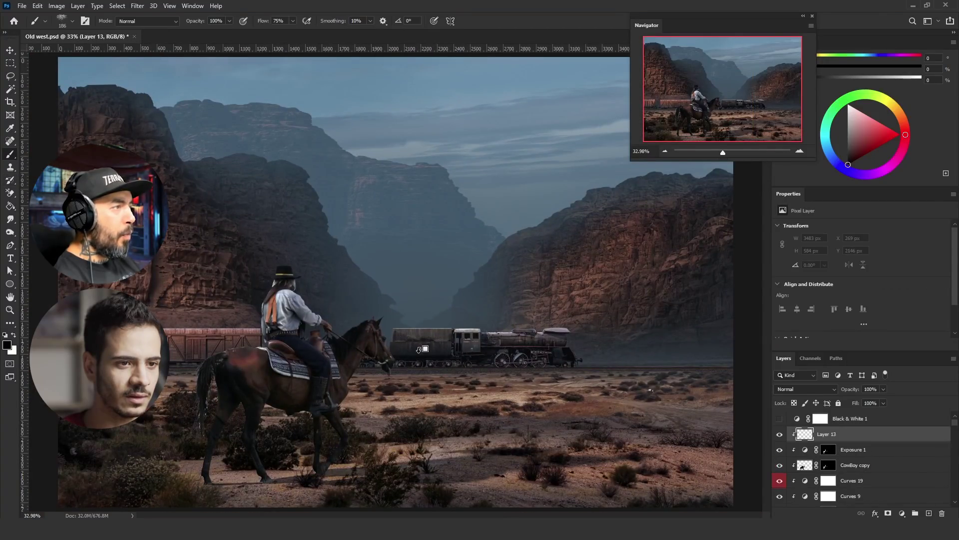
Set up a flattened soft round brush at 5% flow for the new layer clipped above Exposure 1
left_click(72, 21)
left_click(280, 358)
key("shift+0")
key("shift+5")
left_click(72, 21)
left_click_drag(30, 59, 36, 58)
left_click(280, 358)
key("bracketright")
key("bracketright")
key("bracketright")
key("bracketright")
left_click(72, 21)
Close the Navigator, sample the shirt's greys and softly paint the shirt beside the suspenders with the brush angled to -105°
left_click_drag(262, 314, 319, 313)
left_click(297, 259, "alt")
left_click_drag(806, 18, 787, 19)
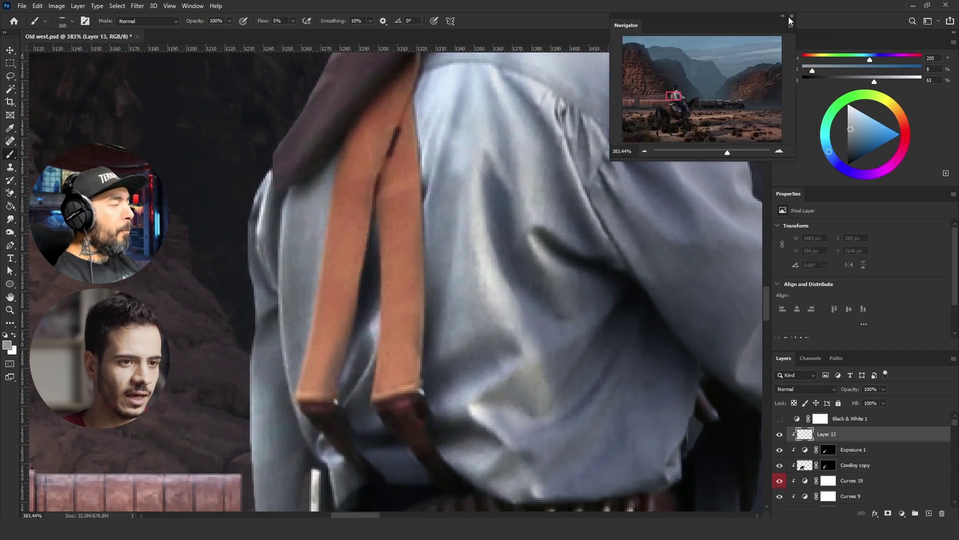
left_click(793, 18)
left_click(283, 287, "alt")
left_click_drag(282, 288, 190, 287)
key("shift+Right")
key("shift+Right")
key("shift+Right")
key("shift+Right")
key("shift+Right")
key("shift+Right")
key("shift+Right")
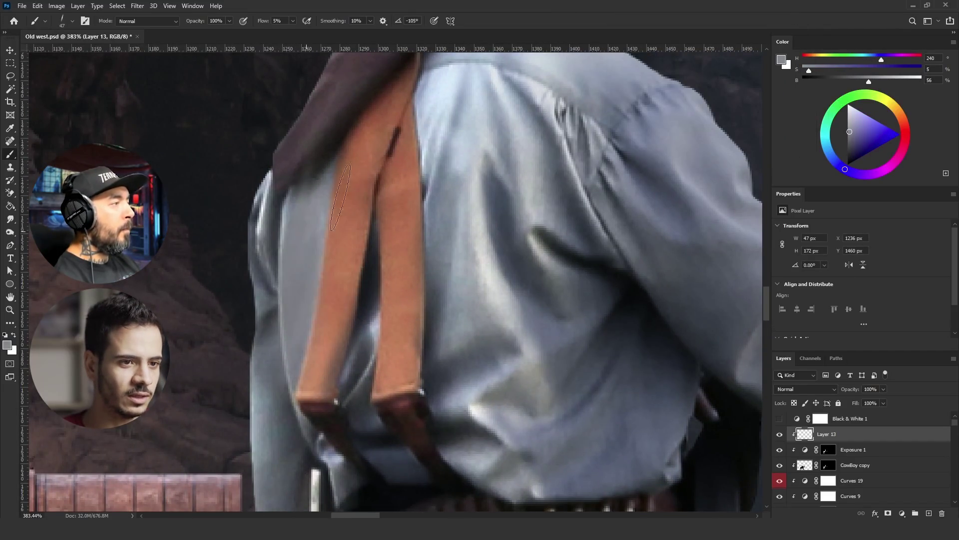
Sample further tones and smooth the cowboy's upper back and scarf, rotating the brush to -180°
scroll(309, 228, "up", 3)
left_click(308, 229, "alt")
scroll(349, 285, "down", 3)
key("shift+Right")
key("shift+Right")
key("shift+Right")
key("shift+Right")
scroll(439, 246, "up", 5)
key("shift+Right")
scroll(451, 265, "down", 1)
scroll(385, 292, "up", 3)
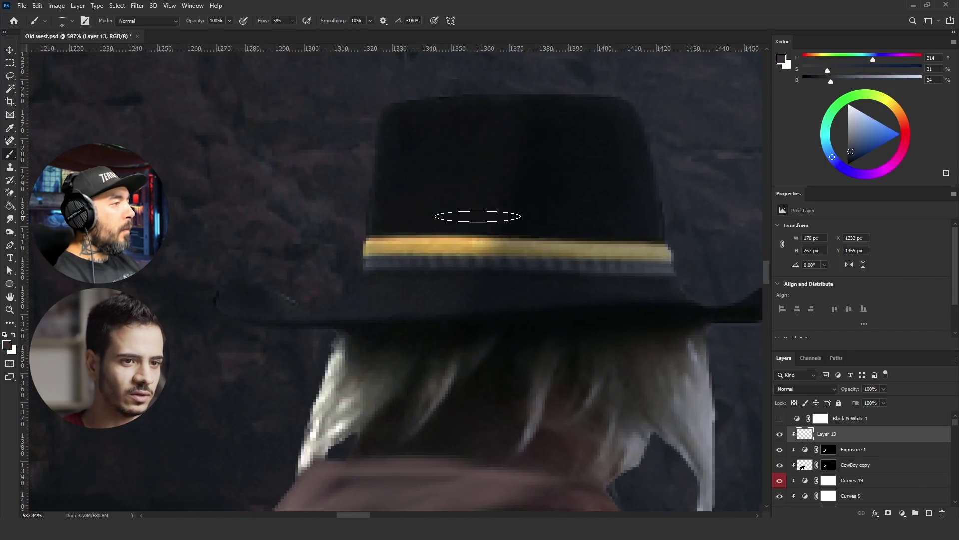
Paint soft dark blue-grey highlights on the hat's crown with the brush rotated to -120° and -105°
key("shift+Left")
key("shift+Left")
key("shift+Left")
key("shift+Left")
left_click_drag(403, 220, 395, 109)
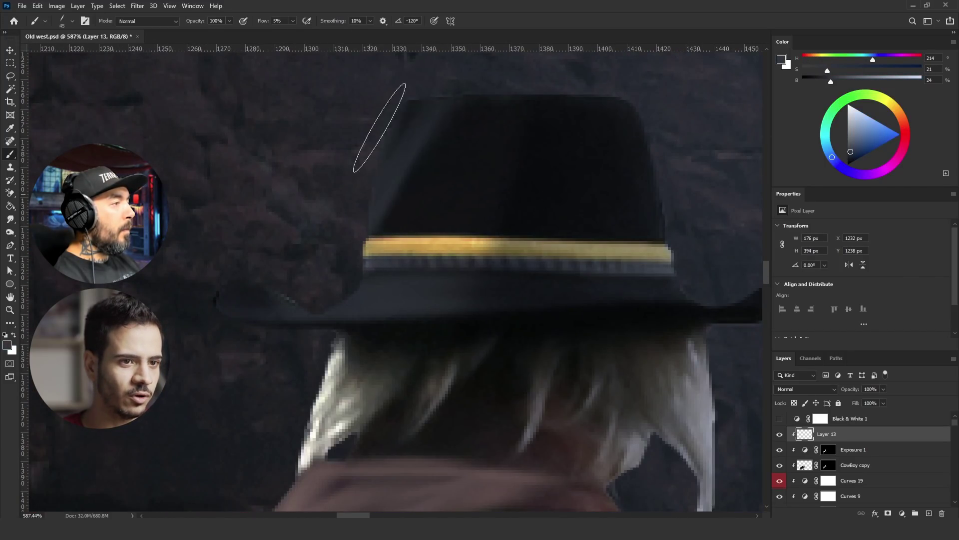
key("shift+Left")
left_click_drag(492, 198, 514, 100)
left_click_drag(542, 147, 515, 185)
scroll(461, 221, "down", 6)
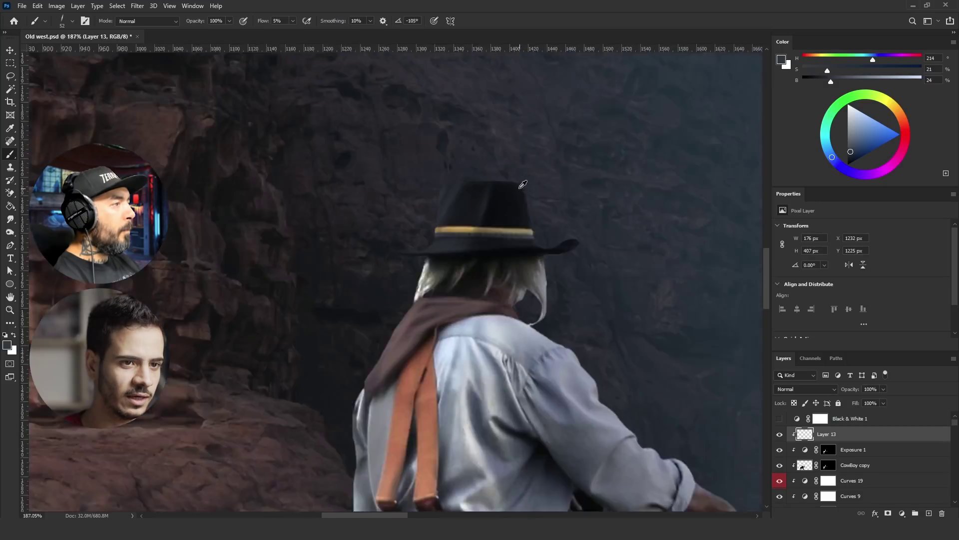
Rotate the brush back to -180° and paint soft blue-grey shading along the hat's brim
scroll(468, 196, "up", 3)
key("shift+Right")
key("shift+Right")
key("shift+Right")
scroll(353, 310, "up", 5)
key("shift+Right")
key("shift+Right")
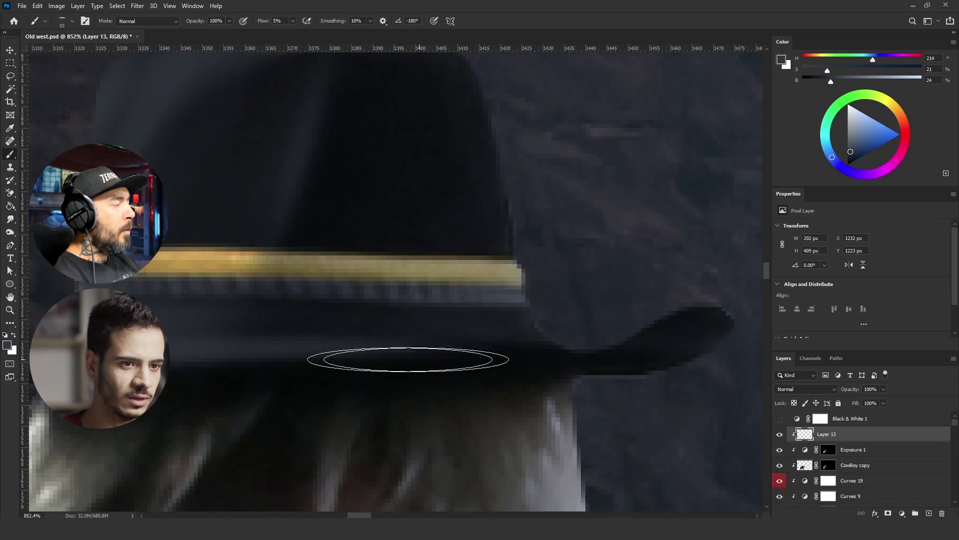
scroll(434, 281, "down", 2)
left_click(434, 282, "alt")
scroll(520, 197, "down", 5)
scroll(482, 360, "up", 7)
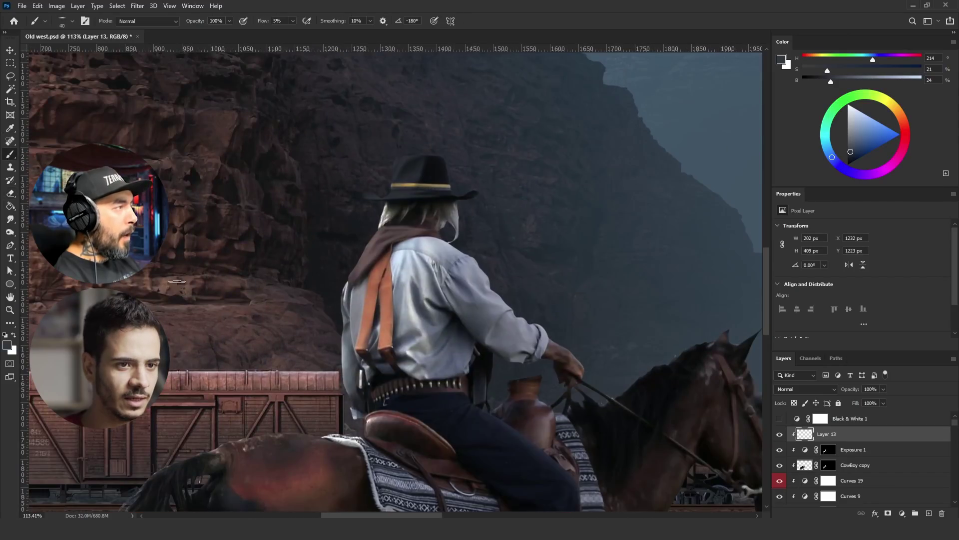
Paint soft navy highlights on the cowboy's trousers below the cartridge belt
left_click_drag(368, 385, 434, 392)
left_click(73, 21)
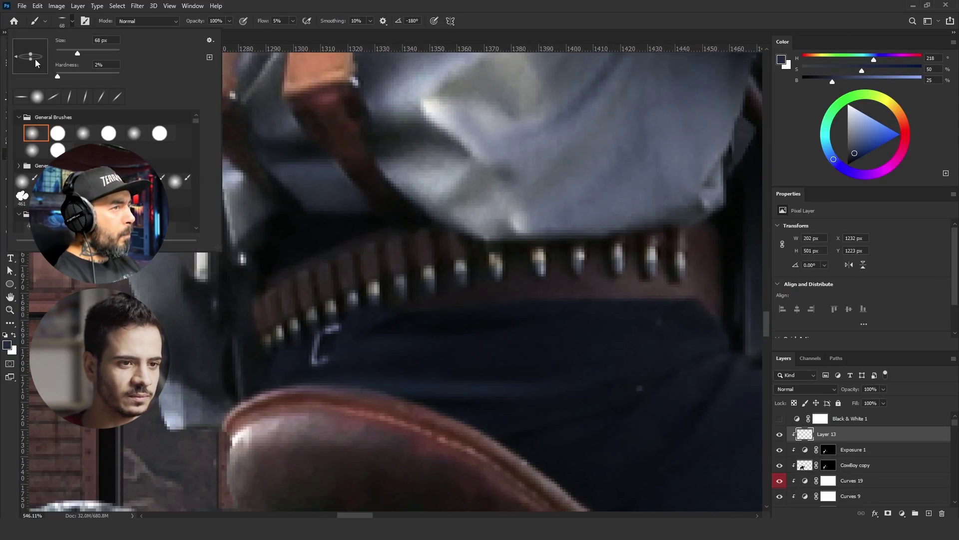
left_click_drag(344, 395, 480, 425)
scroll(467, 246, "down", 5)
scroll(480, 430, "up", 4)
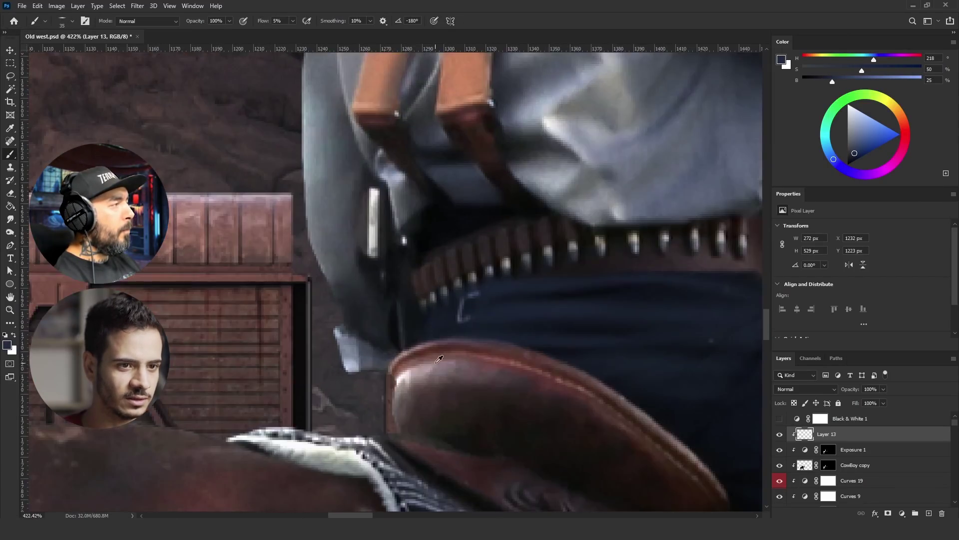
Sample the saddle leather, raise the colour's brightness to 75% and paint a soft highlight on the back of the saddle
left_click(480, 430, "alt")
left_click_drag(830, 82, 892, 85)
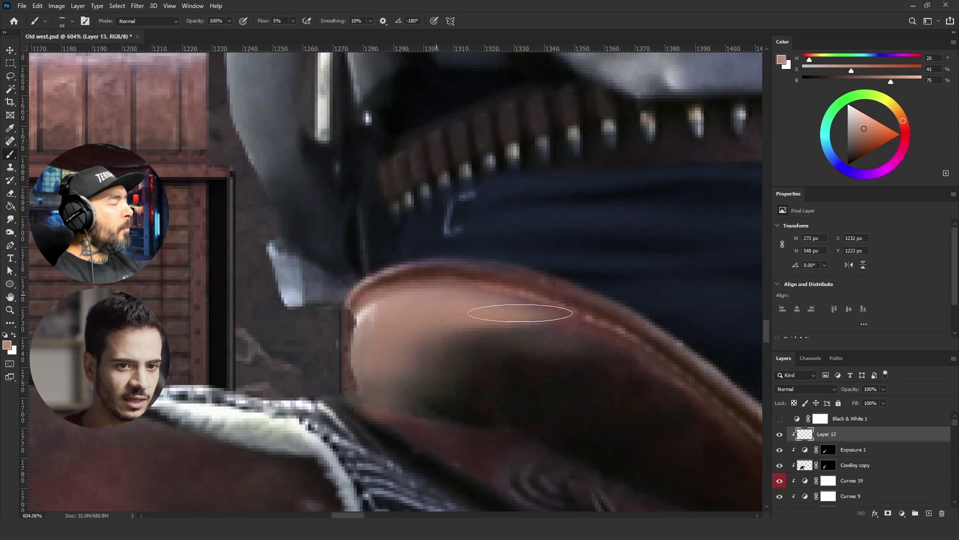
left_click_drag(458, 285, 589, 320)
scroll(459, 300, "up", 3)
scroll(449, 320, "down", 3)
key("e")
scroll(434, 320, "down", 5)
key("b")
scroll(400, 325, "up", 3)
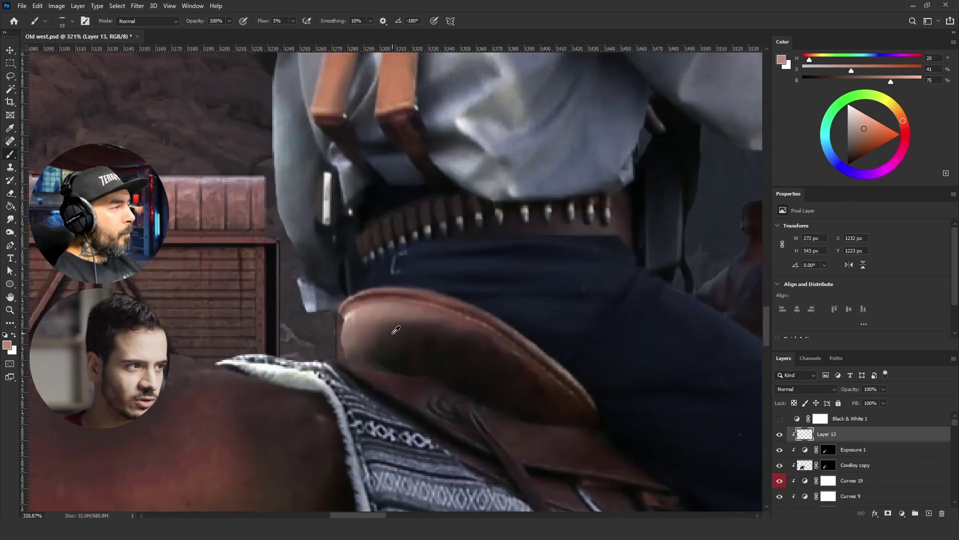
Sample a muted reddish brown from the saddle and paint a soft highlight across the horse's rump
left_click(396, 330, "alt")
scroll(460, 336, "down", 3)
scroll(557, 255, "up", 3)
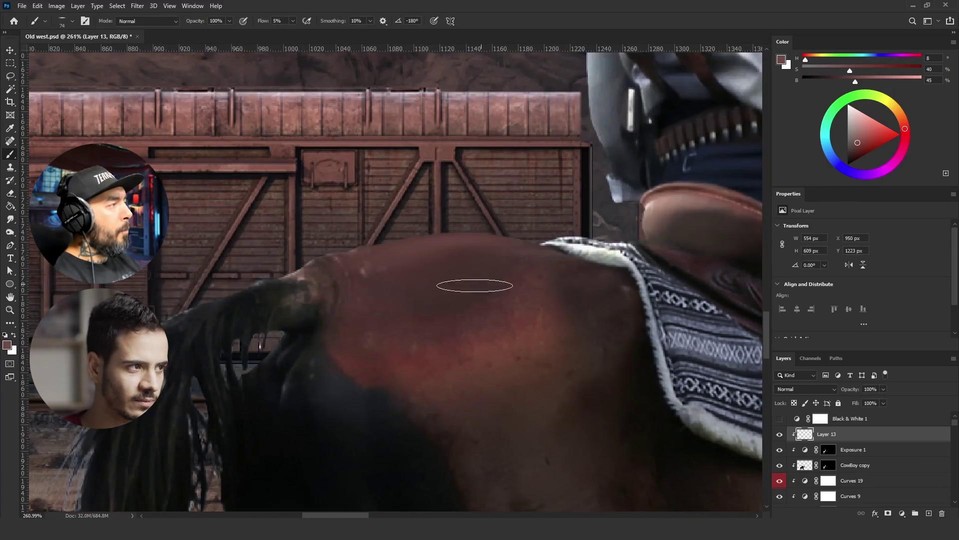
Sample a cool grey and paint soft highlights down the horse's hind leg on another clipped layer, rotating the brush to 105°
scroll(535, 266, "down", 5)
scroll(484, 284, "up", 4)
left_click(484, 284, "alt")
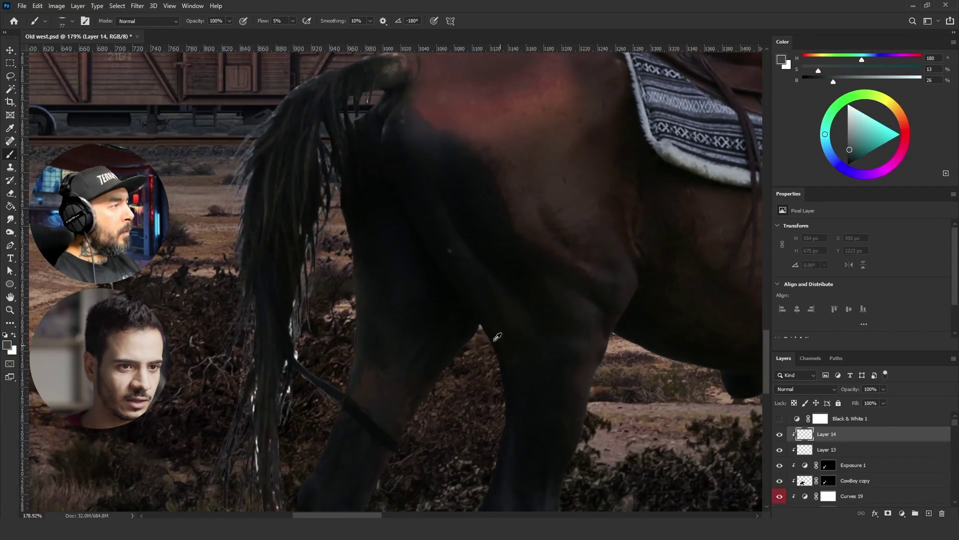
scroll(507, 344, "down", 4)
scroll(518, 282, "up", 4)
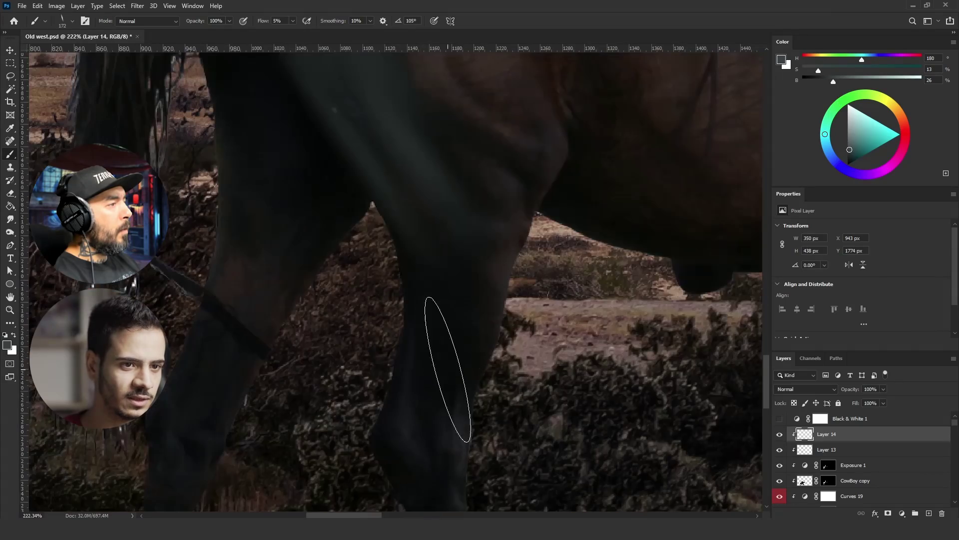
scroll(402, 301, "down", 2)
scroll(388, 311, "down", 5)
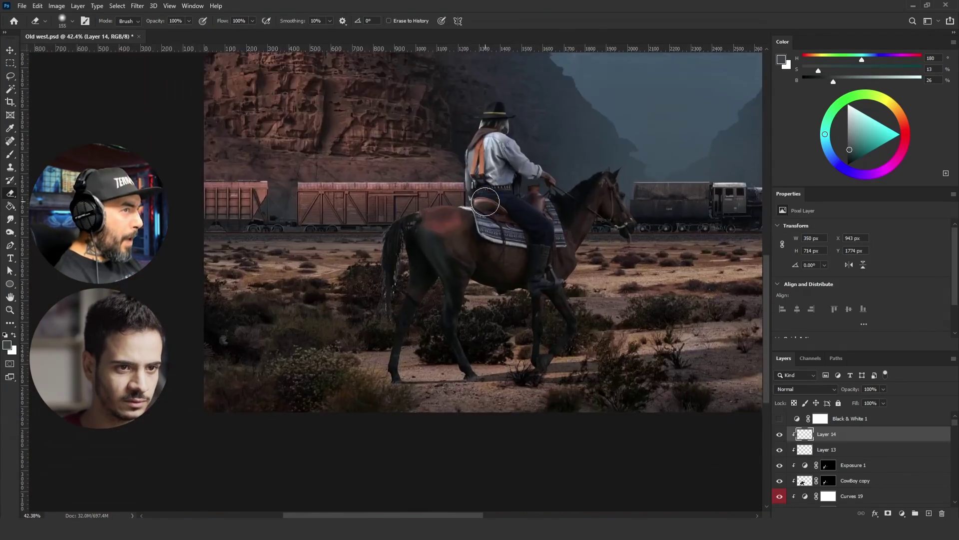
Paint soft cool-grey highlights on the horse's lower hind legs with the brush angled at 105° and 5% flow
scroll(364, 247, "up", 4)
scroll(359, 381, "up", 5)
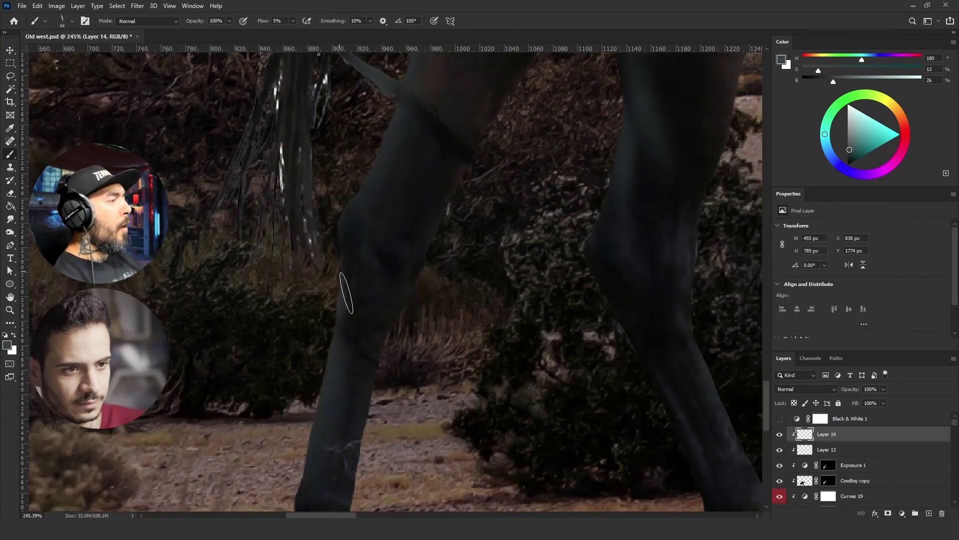
scroll(364, 205, "down", 5)
scroll(349, 250, "up", 4)
scroll(350, 250, "down", 4)
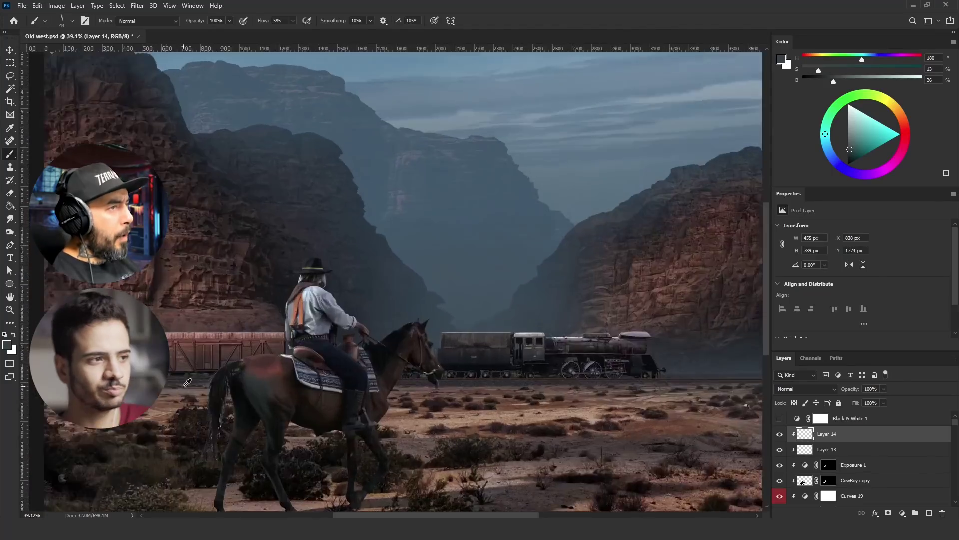
Sample a pale blue-grey from the cowboy's shirt and paint soft highlights on its back around the scarf ends
scroll(348, 274, "up", 6)
left_click(349, 274, "alt")
left_click_drag(461, 230, 465, 172)
key("e")
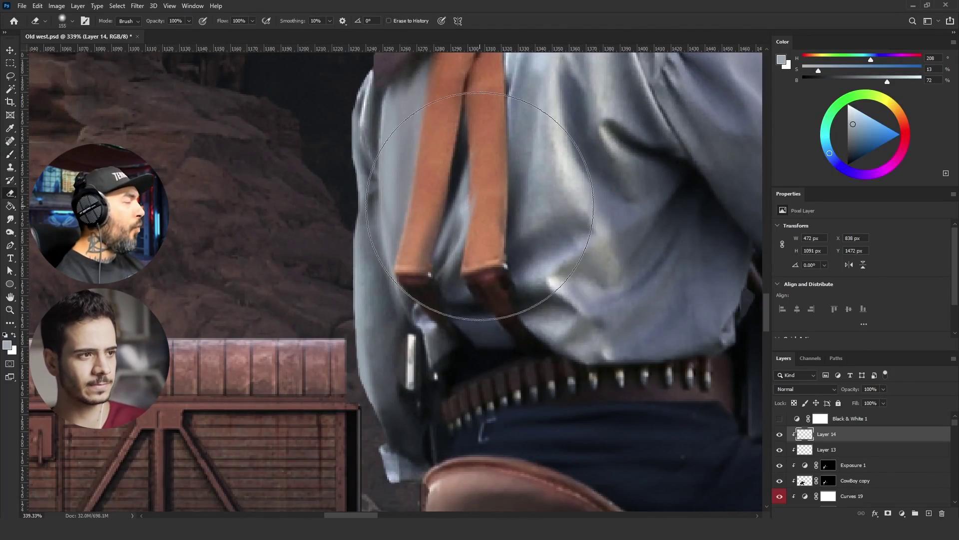
Sample a light grey from the shirt and paint soft highlights along its back folds at 5% flow
key("b")
scroll(400, 280, "down", 2)
left_click(430, 291, "alt")
left_click_drag(406, 210, 410, 128)
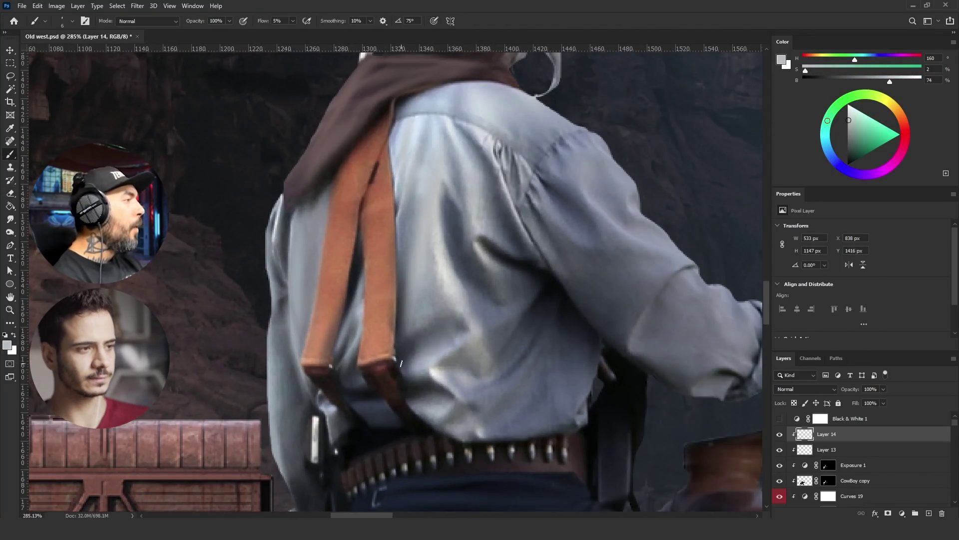
scroll(408, 356, "down", 3)
scroll(422, 262, "up", 3)
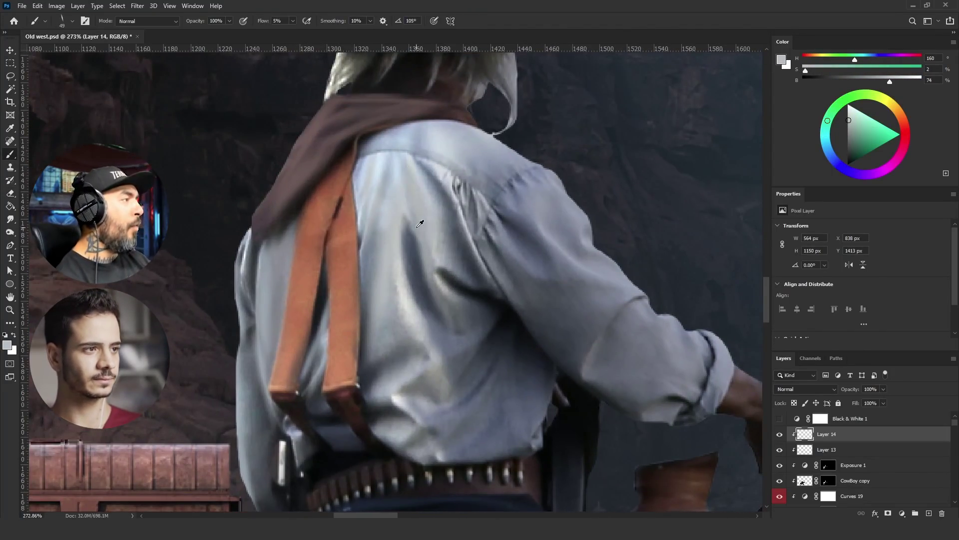
scroll(417, 220, "down", 5)
scroll(400, 250, "up", 2)
Add a clipped Color Balance adjustment in Color blend mode, set highlights yellow–blue to -27, and limit its mask to the horse's grey-painted hindquarters
left_click(902, 513)
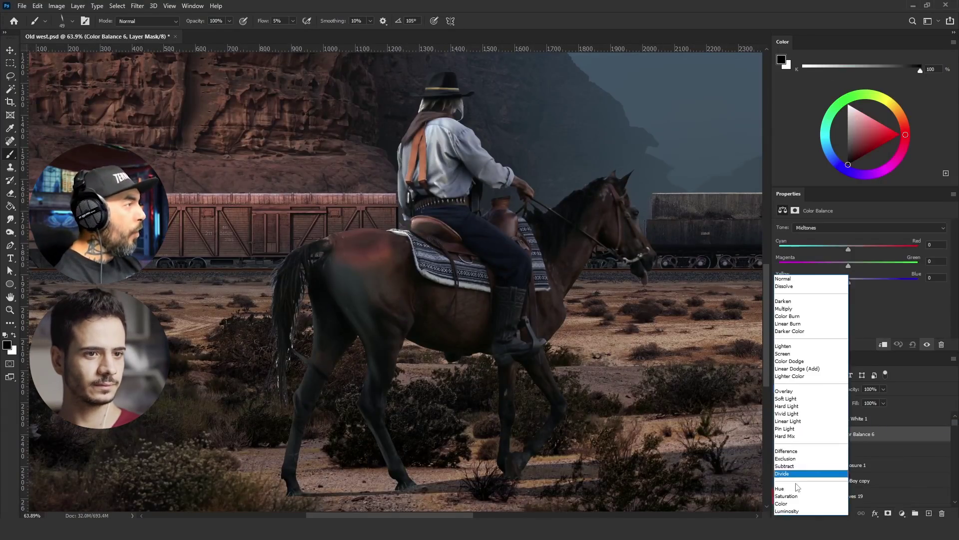
left_click(800, 428)
left_click_drag(824, 282, 829, 282)
key("l")
scroll(380, 279, "down", 5)
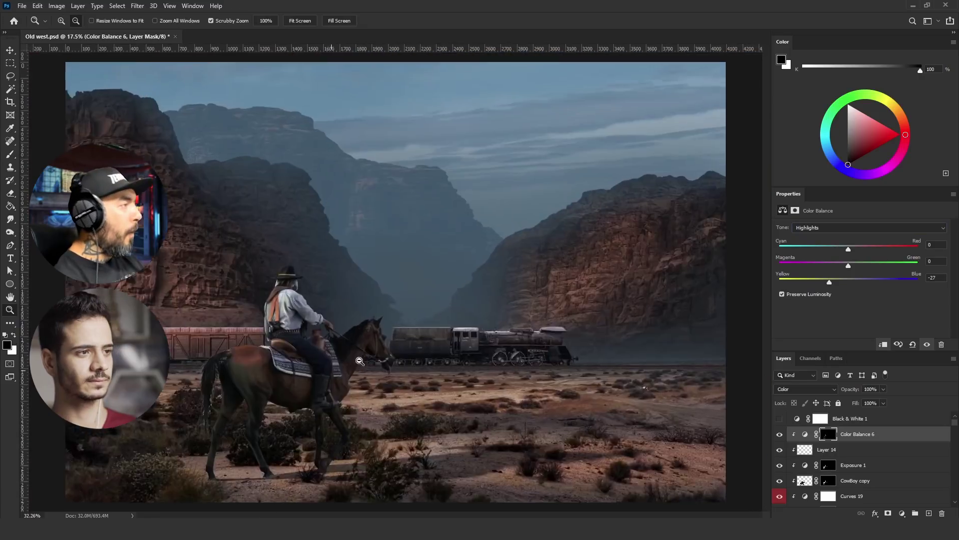
Add a second clipped Color Balance in Color mode with the first one's mask copied, setting midtones cyan–red to +21 and yellow–blue to -11
scroll(380, 280, "up", 5)
left_click(903, 513)
left_click(905, 425)
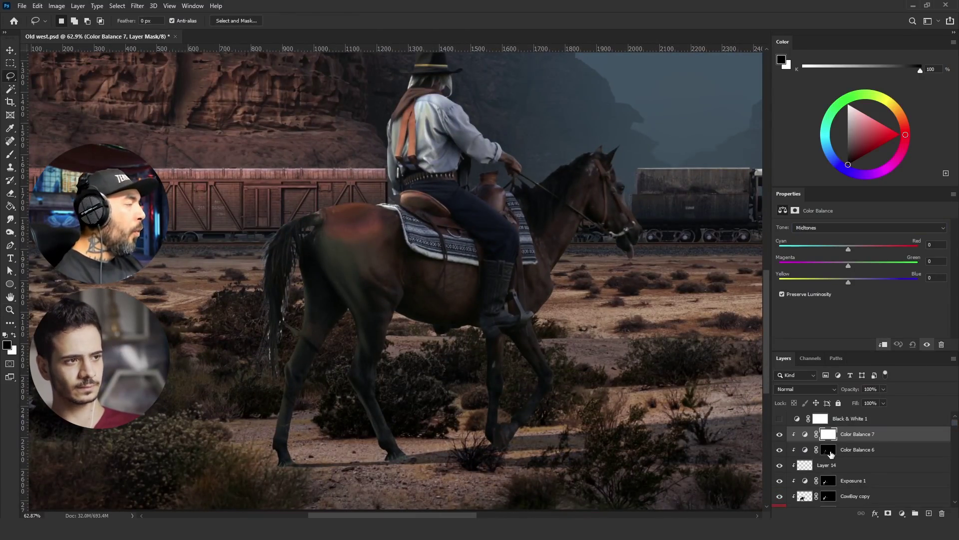
left_click_drag(829, 451, 828, 434)
key("Return")
left_click(805, 434)
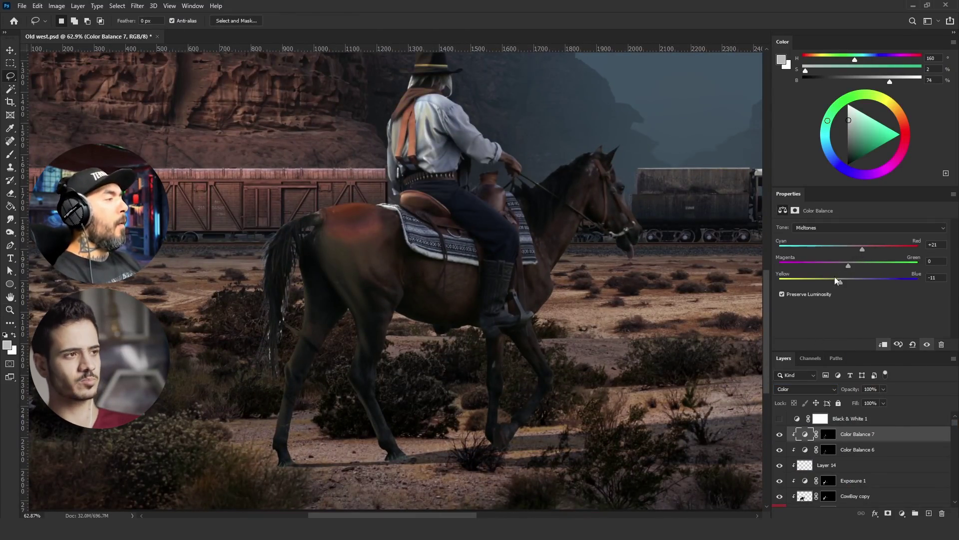
Refine the second Color Balance mask with a black brush at 100% flow
left_click(827, 434)
key("b")
key("d")
scroll(379, 280, "down", 2)
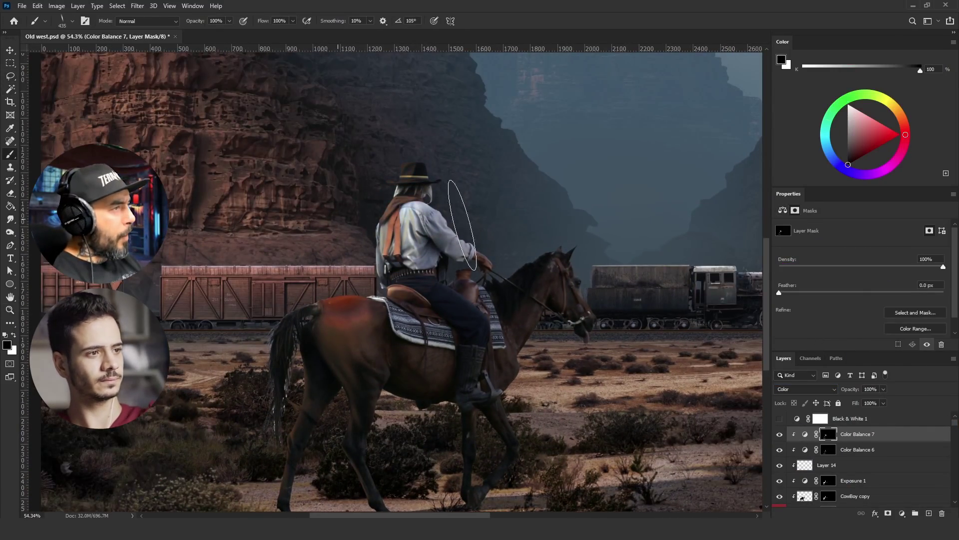
key("h")
scroll(474, 303, "up", 4)
Erase painted highlights on Layer 14 around the horse's hind hooves with a 269 px eraser at 17% hardness
double_click(879, 465)
left_click(748, 316)
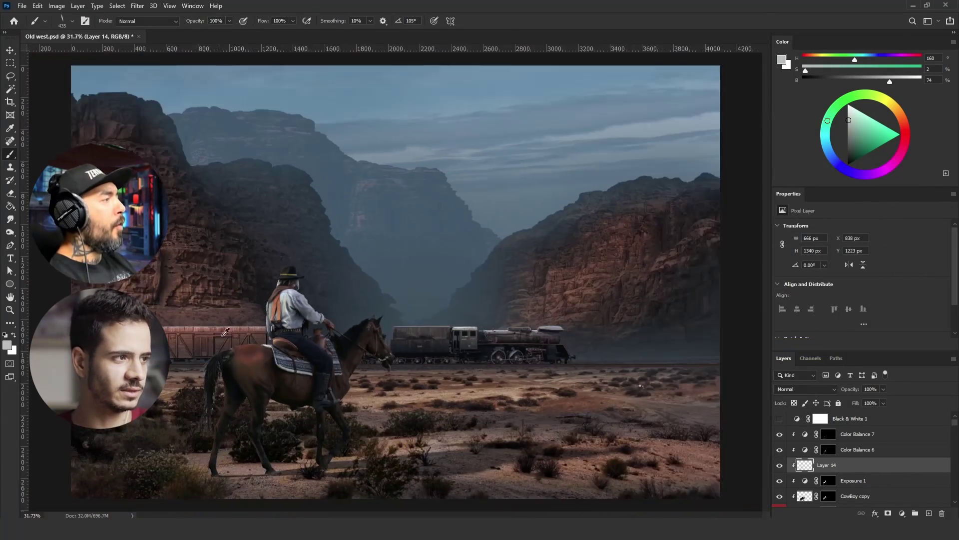
scroll(325, 369, "up", 3)
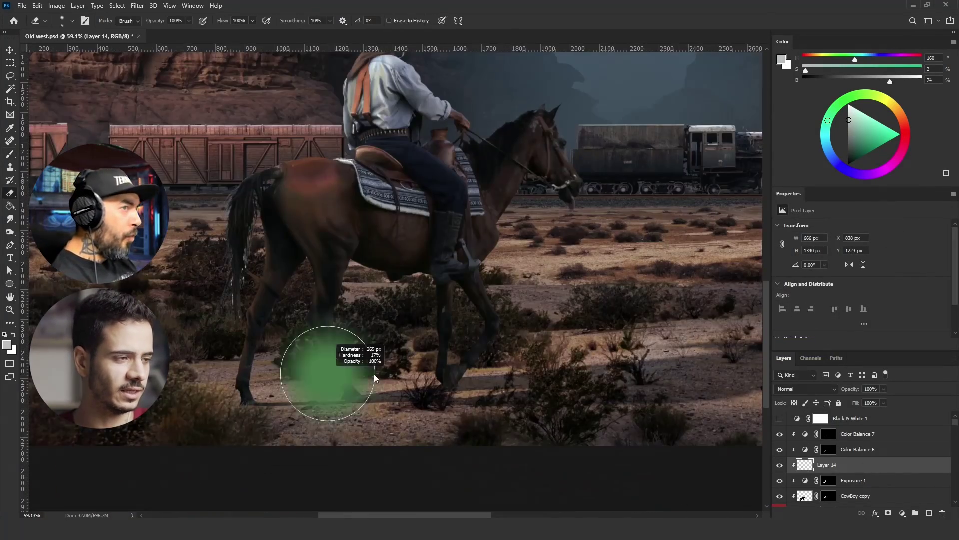
scroll(354, 313, "down", 2)
On a new layer, paint dark strands over the tail's outer edge with an angled hair brush at 25% flow
scroll(353, 313, "up", 10)
key("ctrl+shift+alt+n")
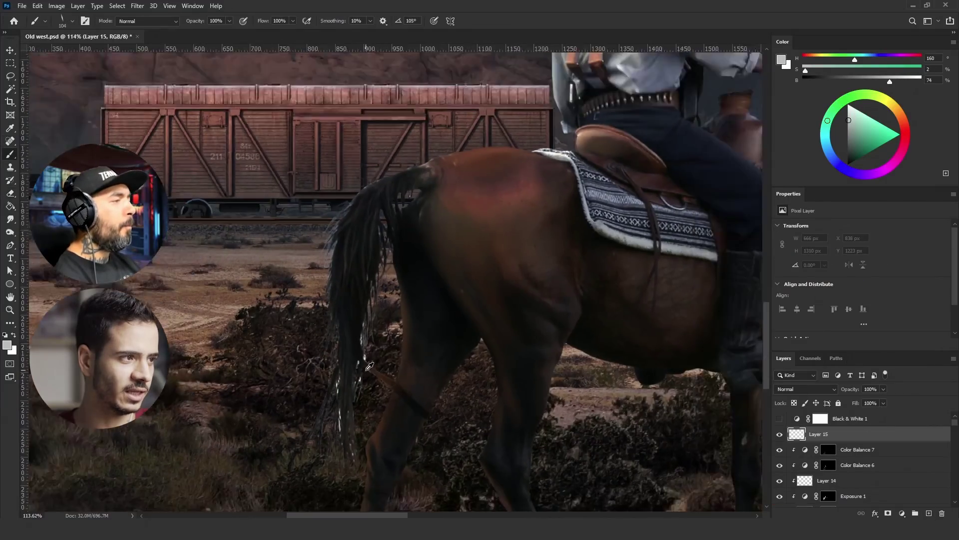
key("b")
left_click(67, 21)
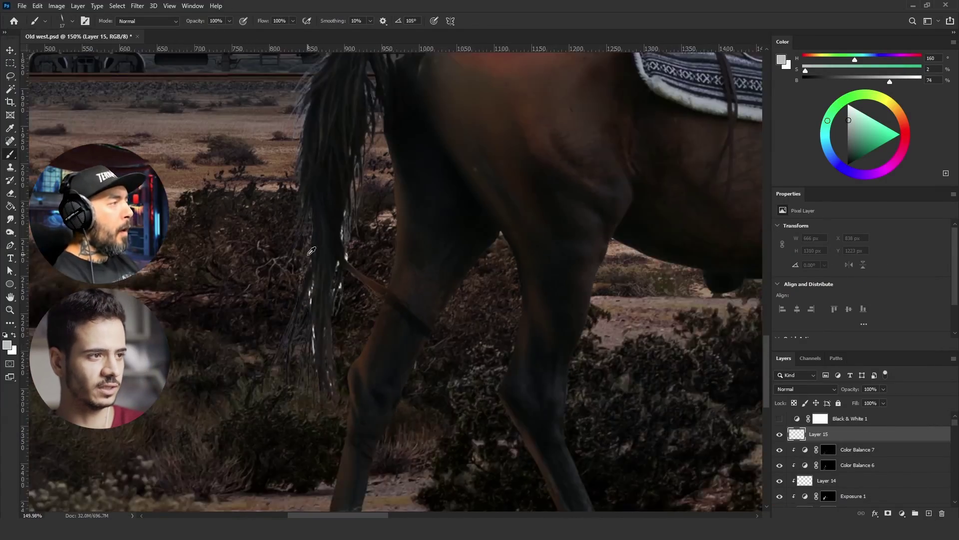
type("25")
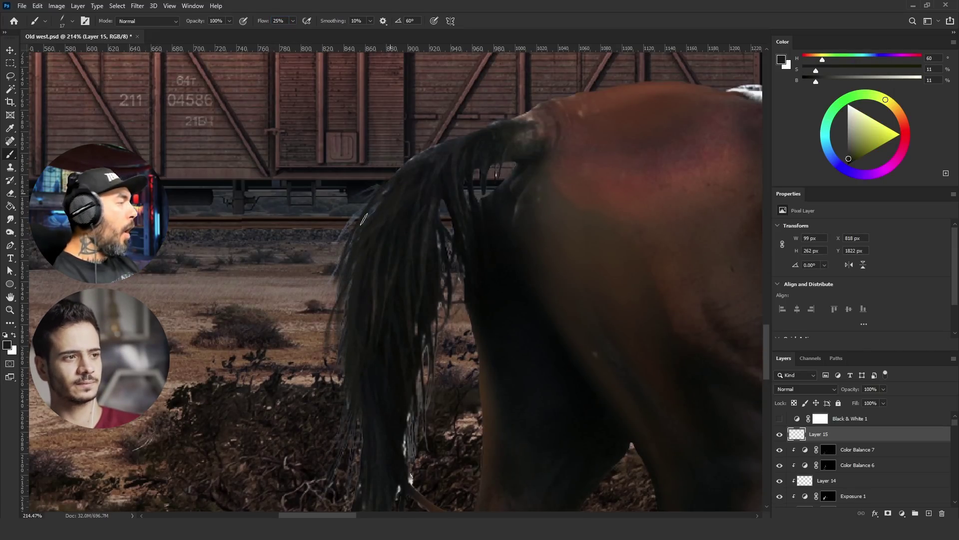
left_click_drag(348, 238, 333, 301)
scroll(430, 250, "down", 2)
Sample a dark tone from the tail and paint strands down its inner side over the bright hairs
left_click(440, 259, "alt")
left_click_drag(446, 261, 435, 314)
left_click_drag(431, 293, 398, 413)
scroll(429, 280, "up", 3)
left_click_drag(409, 223, 375, 429)
scroll(376, 349, "down", 3)
Paint long dark strands down the lower tail to its tip, resampling the tail colour along the way
left_click_drag(377, 245, 356, 461)
left_click(350, 260, "alt")
left_click_drag(336, 283, 338, 354)
scroll(399, 417, "down", 3)
mouse_move(325, 389)
left_mouse_down()
mouse_move(336, 447)
mouse_move(310, 465)
left_mouse_up()
scroll(334, 350, "down", 2)
Resample near-black tones from the tail and cover the remaining bright hairs with the brush angled at 75°
left_click(333, 306, "alt")
scroll(335, 430, "down", 1)
left_click(388, 181, "alt")
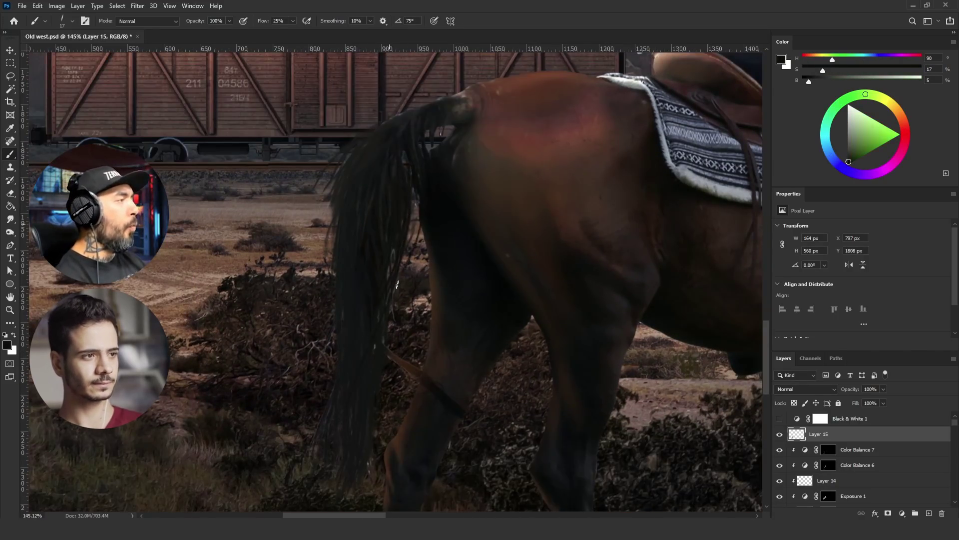
scroll(356, 261, "down", 2)
left_click(370, 313, "alt")
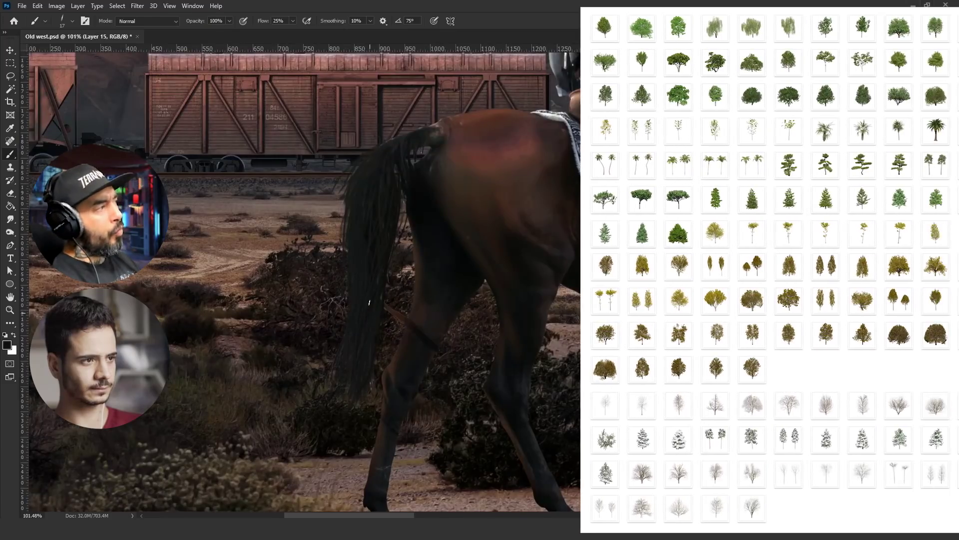
scroll(370, 213, "up", 4)
left_click(370, 212, "alt")
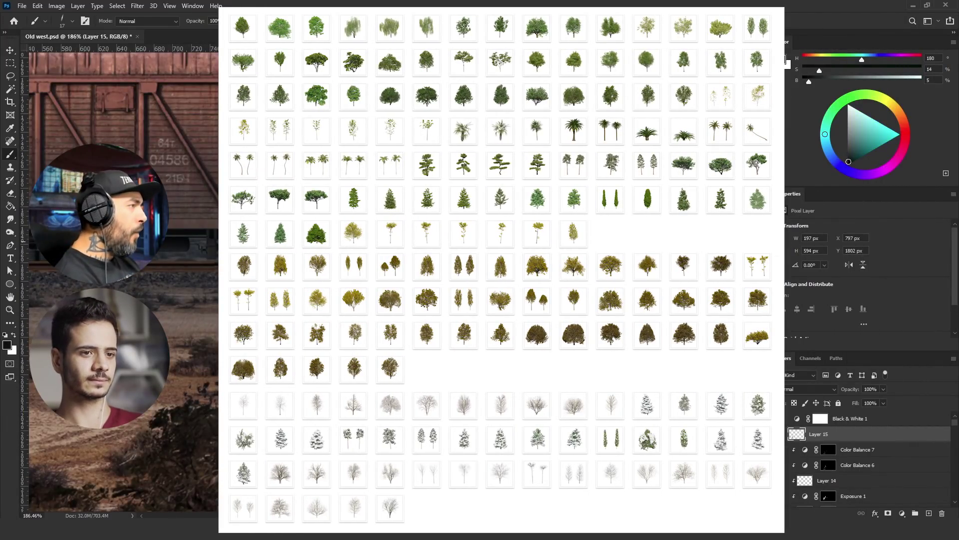
Raise a sampled tail colour's brightness to 31% and paint lighter strands along the tail on a new layer at 10% flow
scroll(320, 355, "up", 3)
left_click(330, 319, "alt")
left_click_drag(810, 82, 839, 82)
scroll(384, 150, "down", 4)
left_click(929, 513)
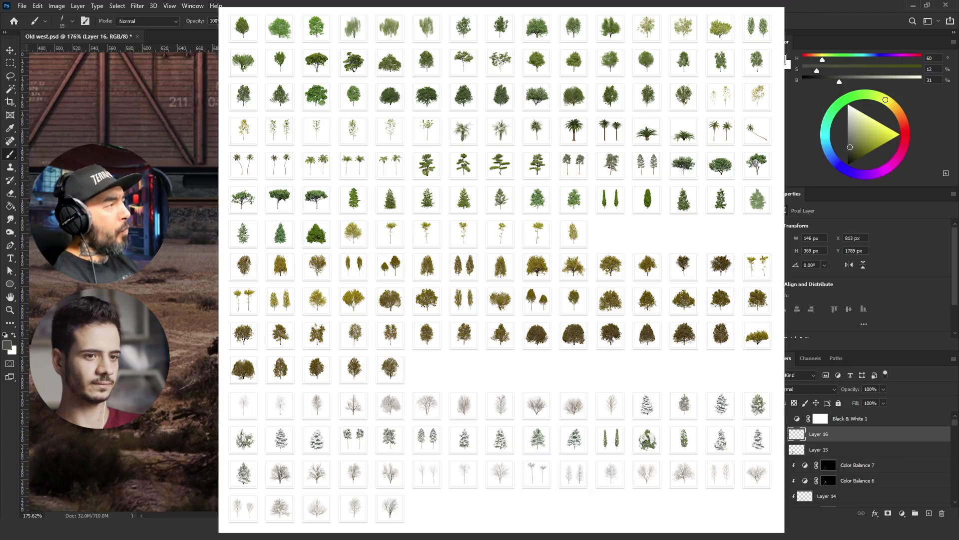
scroll(419, 185, "down", 2)
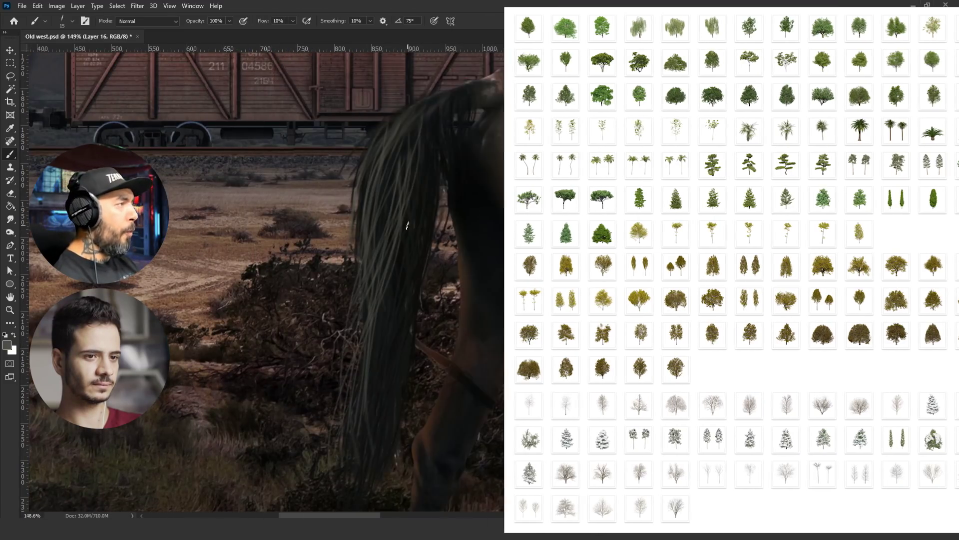
mouse_move(428, 101)
left_mouse_down()
mouse_move(375, 249)
mouse_move(356, 272)
left_mouse_up()
scroll(440, 149, "down", 2)
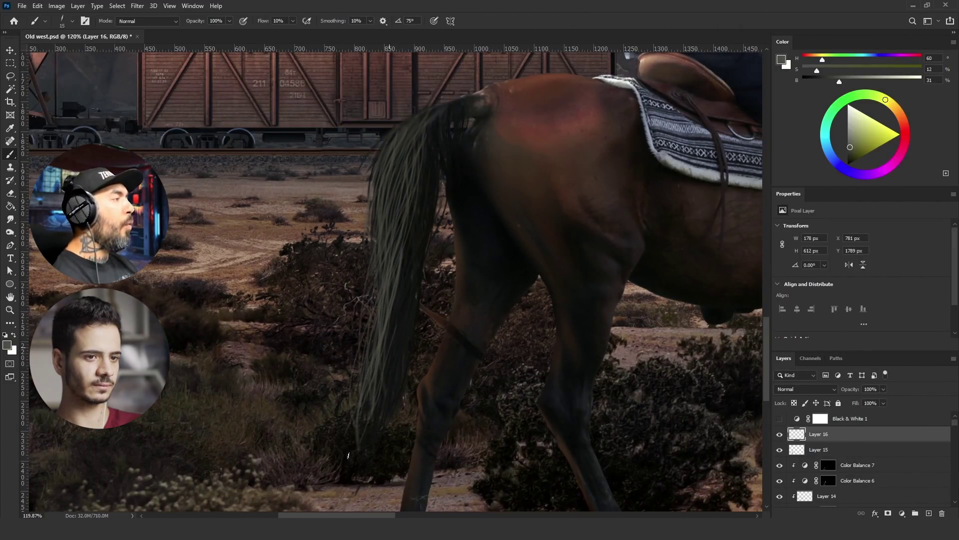
Soften the lighter tail strands with the eraser and adjust their colour with Color Balance
key("e")
scroll(439, 310, "down", 2)
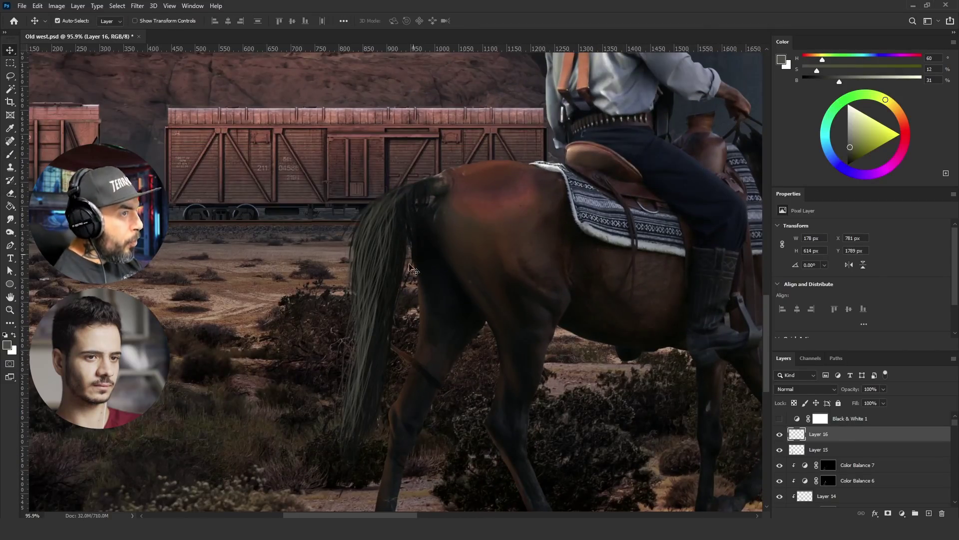
key("ctrl+b")
key("Return")
key("v")
scroll(381, 306, "down", 5)
scroll(699, 156, "up", 3)
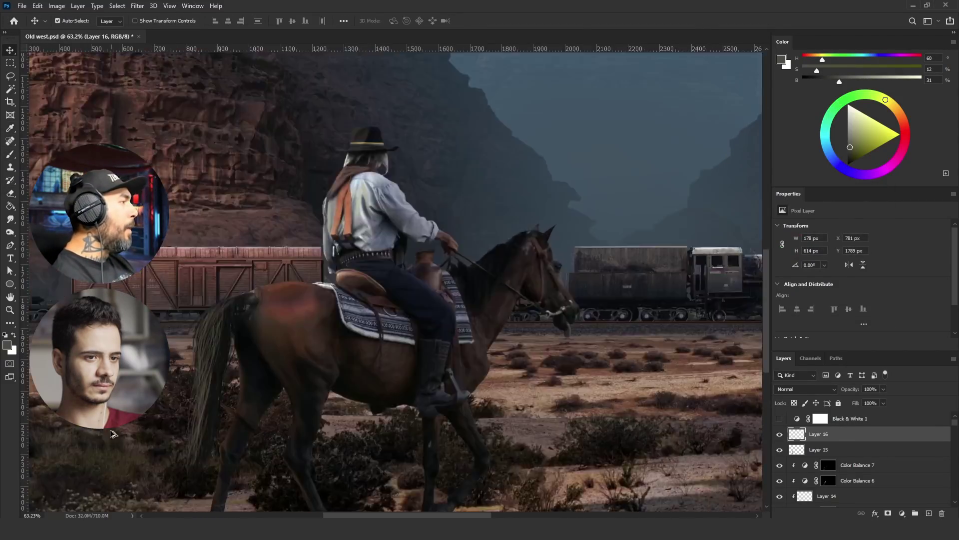
On another new layer, raise the brush colour's brightness to 57% and paint the brightest strands along the tail's outer side
scroll(179, 384, "up", 7)
key("b")
left_click(870, 79)
scroll(352, 169, "down", 5)
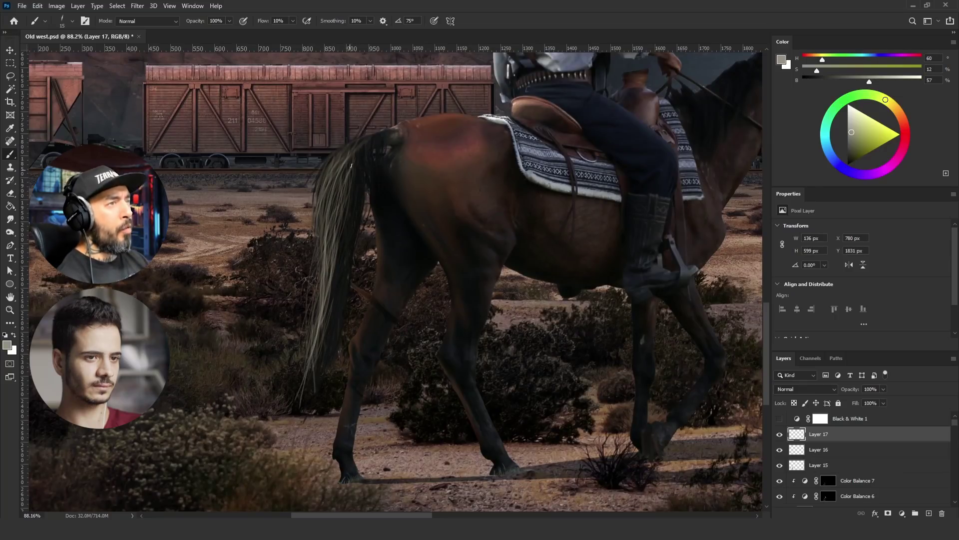
Adjust the brightest tail strands with Color Balance and soften them with a 578 px soft eraser
key("ctrl+b")
left_click(862, 216)
key("e")
scroll(385, 346, "down", 5)
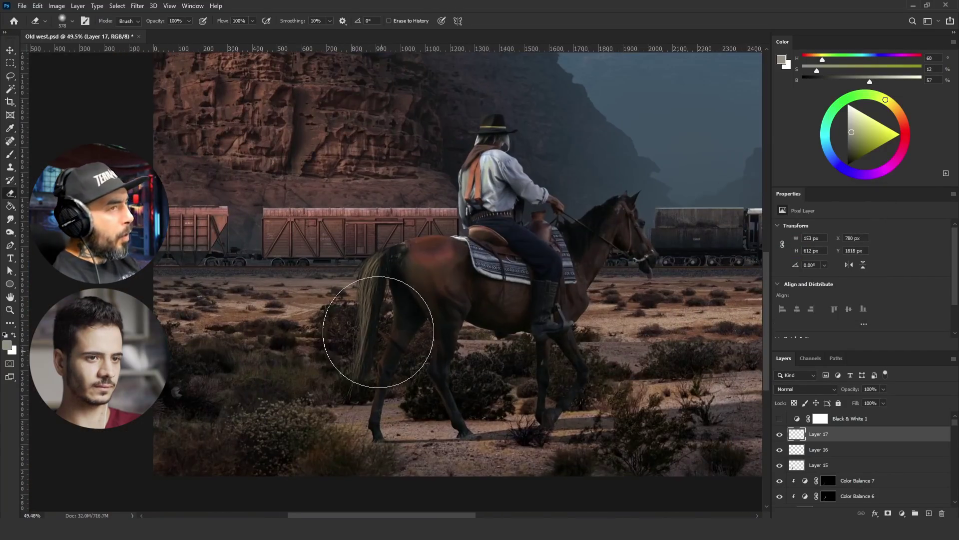
On a new layer, paint near-black strands over the back of the cowboy's hair below the hat brim at 25% flow
scroll(270, 287, "up", 10)
key("ctrl+shift+alt+n")
key("b")
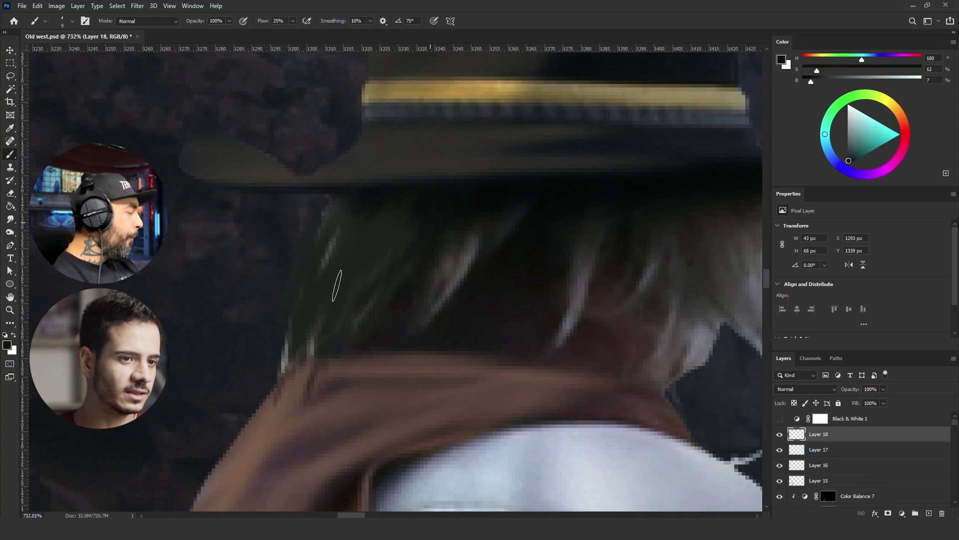
left_click_drag(362, 227, 307, 325)
Shrink the brush and paint finer dark strands across the back hair, resampling a dark olive tone from the hair
left_click(72, 21)
key("bracketleft")
key("bracketleft")
key("bracketleft")
key("bracketleft")
key("bracketleft")
left_click_drag(377, 202, 270, 363)
left_click(479, 193, "alt")
left_click_drag(480, 193, 485, 180)
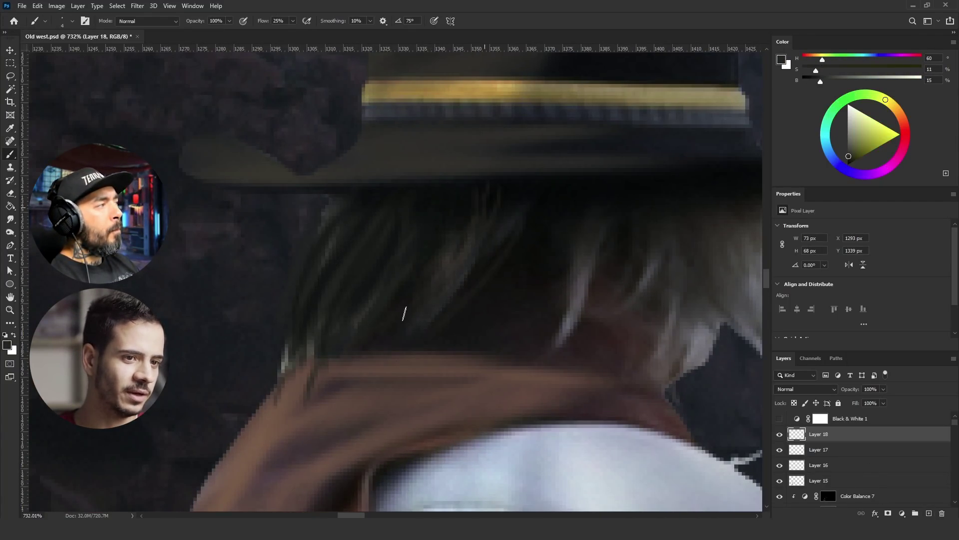
Rotate the brush to 105° and paint sampled dark grey strands over the light hair beside the cowboy's face
scroll(305, 241, "right", 5)
left_click(395, 252, "alt")
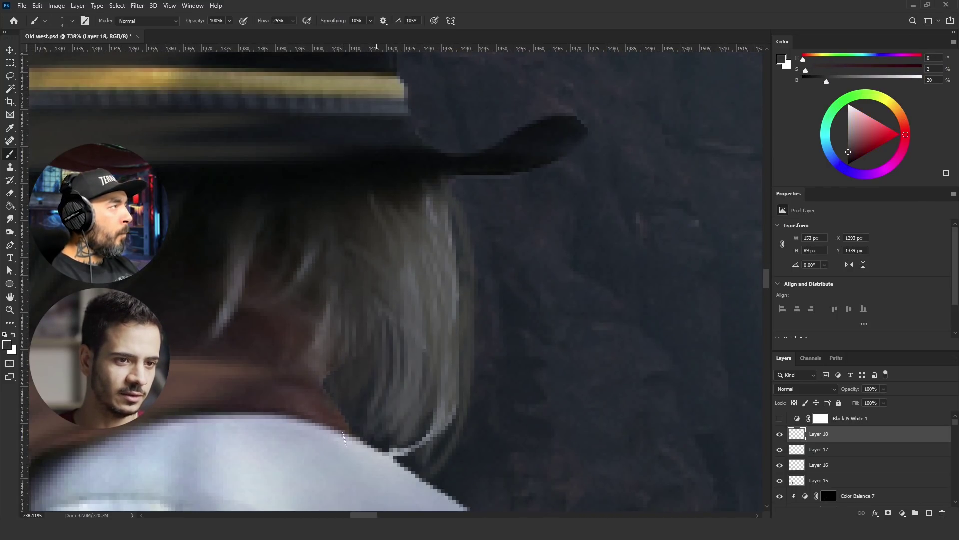
left_click(370, 410, "alt")
scroll(439, 299, "down", 3)
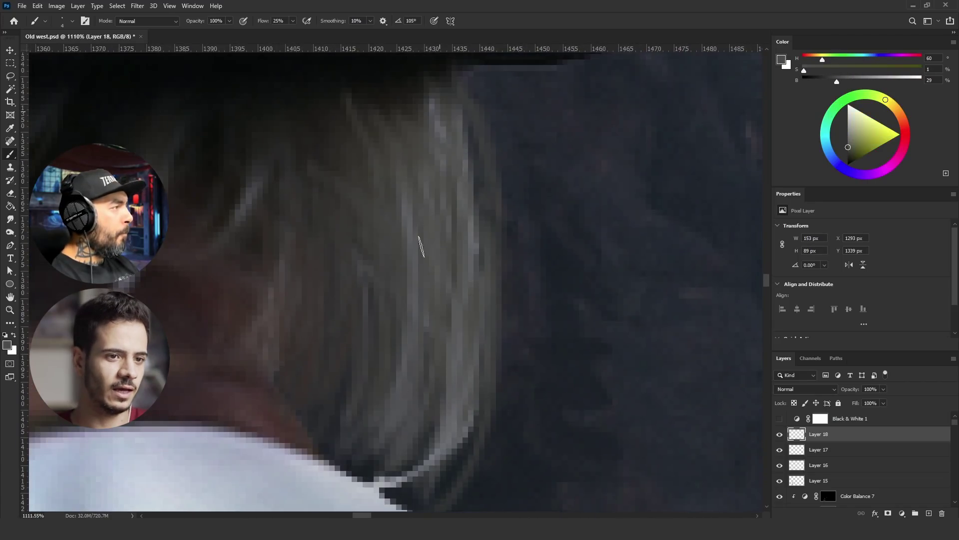
scroll(493, 294, "down", 6)
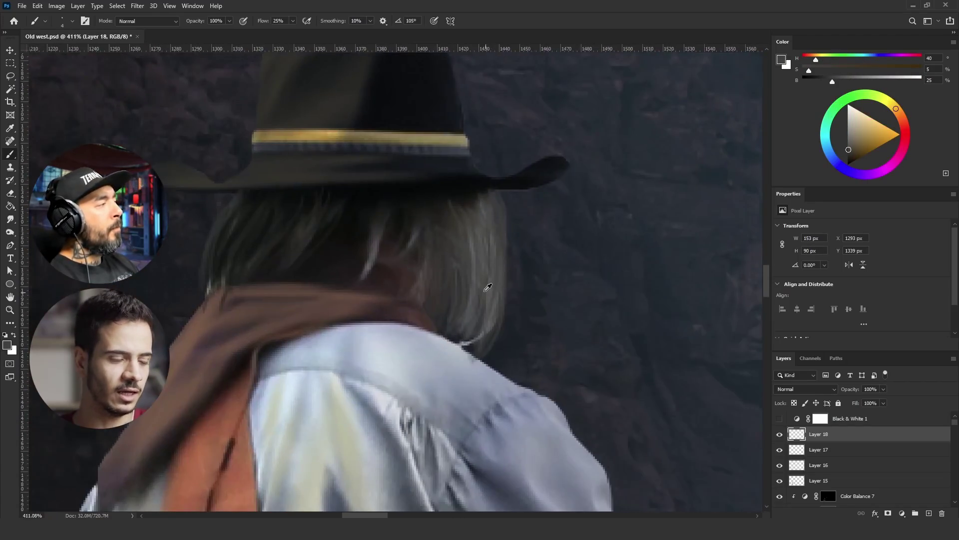
Sample a hair tone, raise its brightness and paint fine lighter strands down the back hair with a smaller brush
scroll(200, 230, "up", 6)
left_click(250, 270, "alt")
left_click_drag(835, 81, 850, 82)
key("bracketleft")
key("bracketleft")
key("bracketleft")
mouse_move(323, 199)
left_mouse_down()
mouse_move(334, 248)
mouse_move(249, 331)
left_mouse_up()
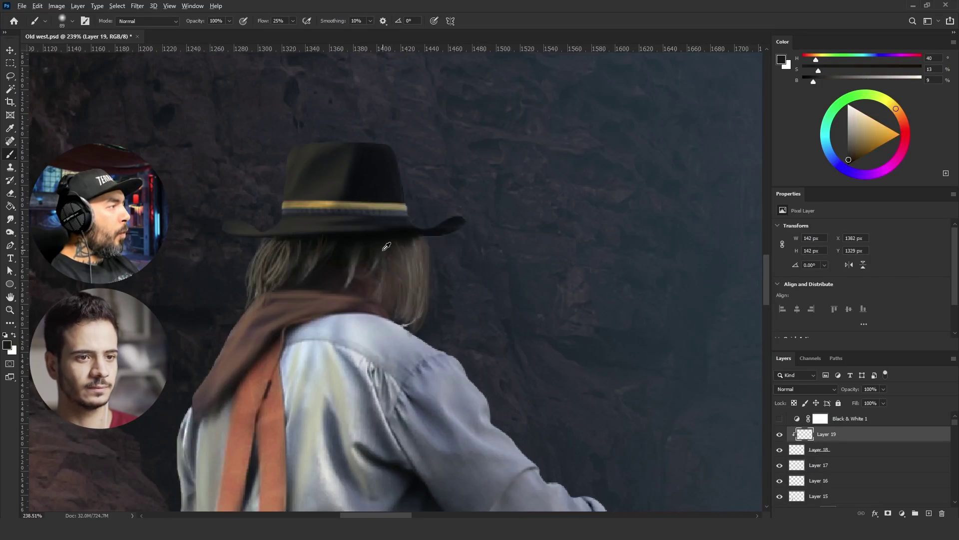
Shade the hair under the hat brim with a dark soft round brush at 25% flow on a clipped layer
scroll(395, 280, "down", 3)
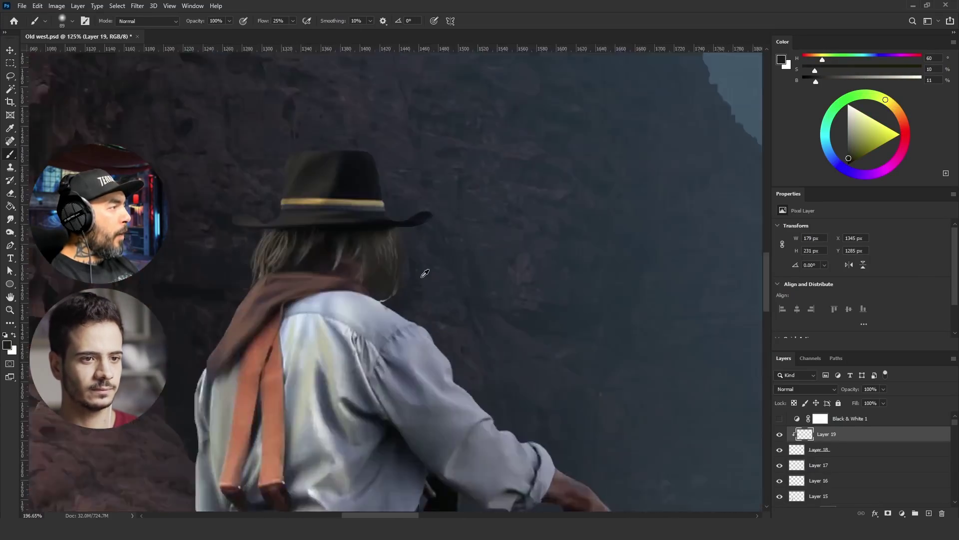
scroll(394, 279, "up", 3)
Switch to the angled hair brush at 10% flow and 105°, and paint sampled olive-grey strands over the shaded hair
left_click(62, 21)
left_click(37, 96)
scroll(384, 256, "up", 4)
scroll(324, 238, "up", 3)
left_click(368, 286, "alt")
left_click_drag(378, 244, 382, 357)
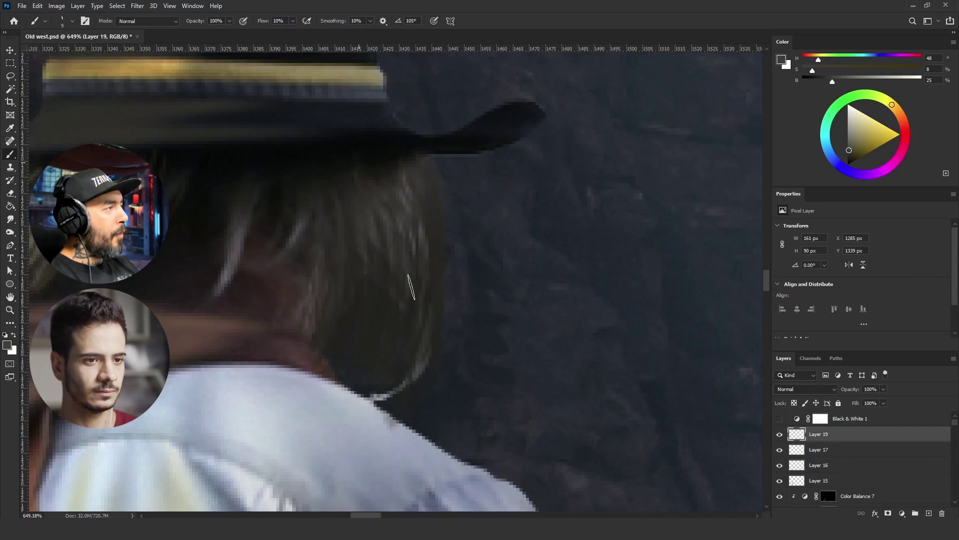
Resample the hair colour and paint thin strands along the outer edge of the hair beside the cowboy's face
left_click(422, 229, "alt")
left_click_drag(432, 325, 411, 246)
scroll(405, 235, "down", 2)
left_click(385, 210, "alt")
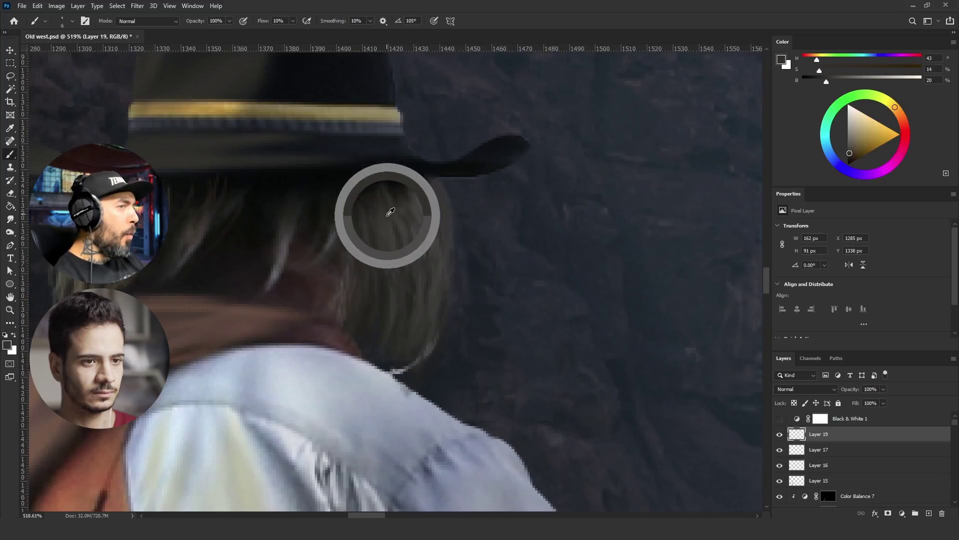
scroll(435, 257, "down", 9)
scroll(404, 212, "up", 10)
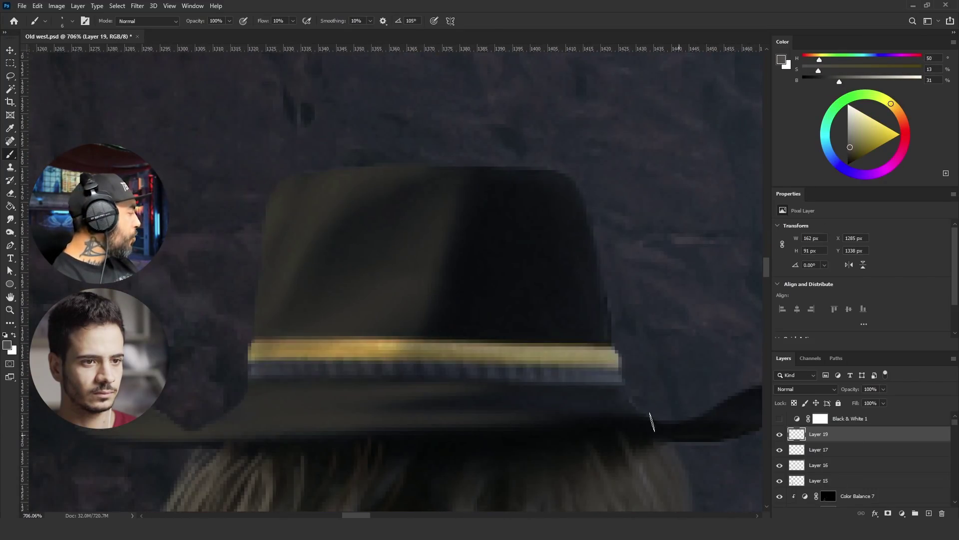
On a new clipped layer, paint soft olive-grey highlights across the hat's crown and brim with an angled brush, and set 50% opacity
scroll(846, 487, "down", 3)
left_click(929, 513)
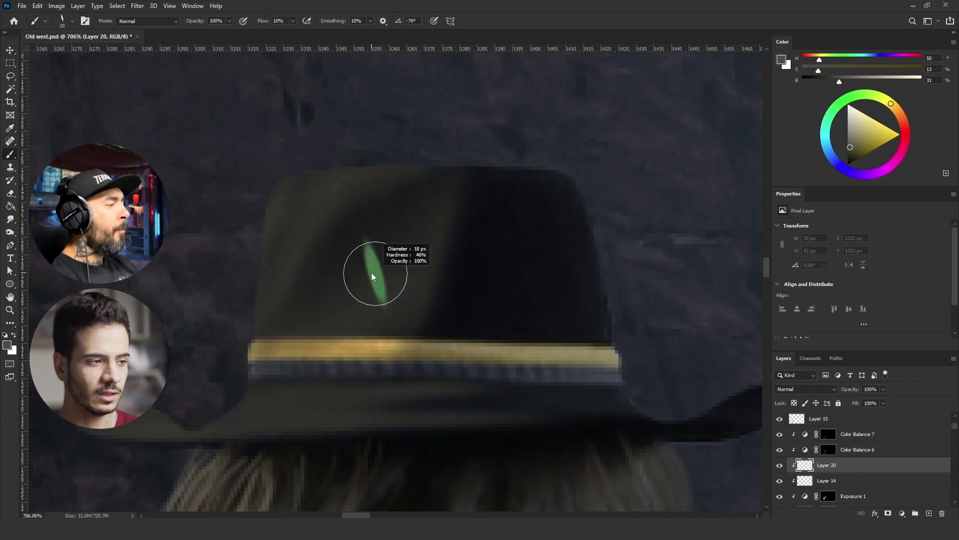
scroll(284, 304, "down", 8)
scroll(325, 343, "up", 6)
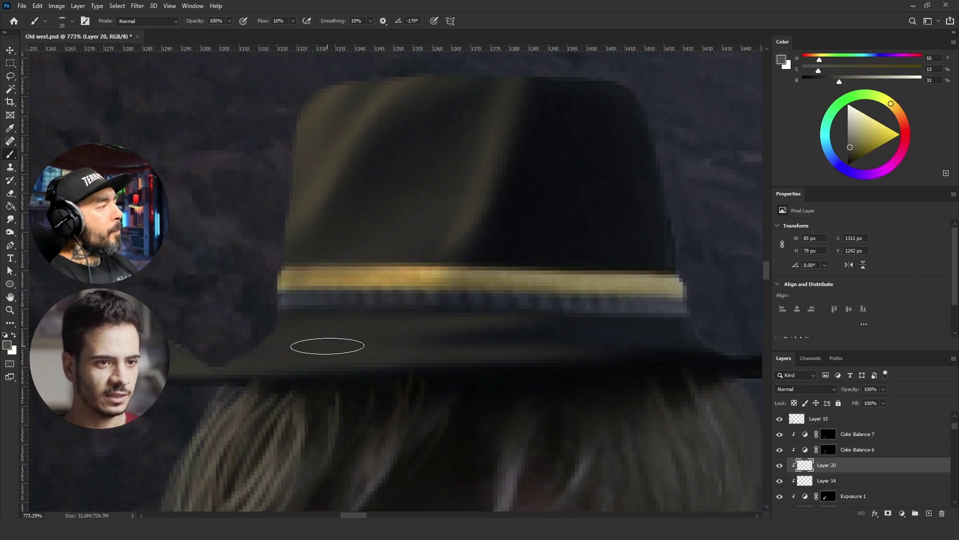
scroll(363, 318, "down", 2)
key("Return")
key("z")
scroll(303, 266, "down", 10)
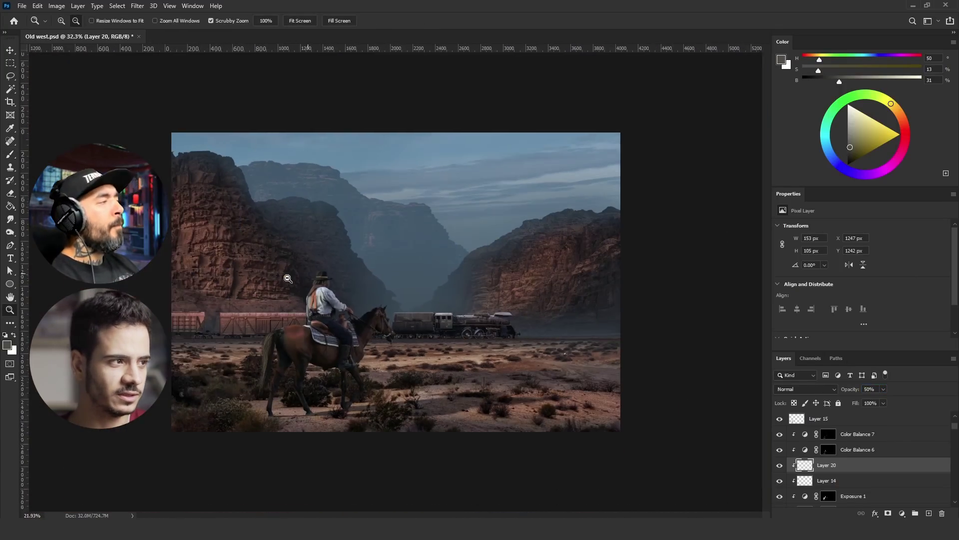
scroll(310, 300, "up", 1)
Duplicate the railway gravel layer as Rocks copy and adjust its brightness with Levels
key("v")
scroll(213, 330, "up", 10)
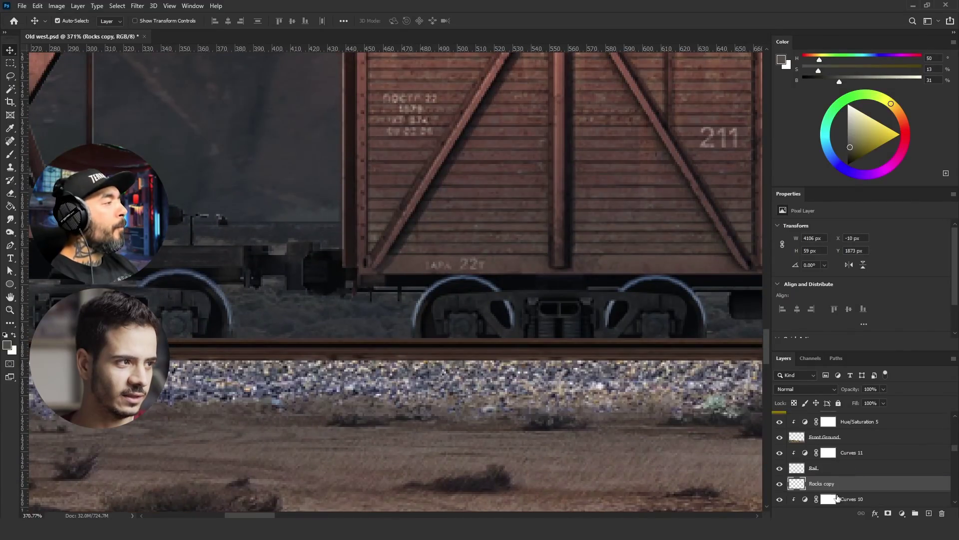
key("ctrl+l")
key("Return")
Fade the clipped, Screen-blended gravel copy with a gradient on its layer mask and shift its tint with Color Balance
left_click(7, 206)
key("x")
left_click_drag(465, 352, 464, 399)
key("ctrl+0")
key("x")
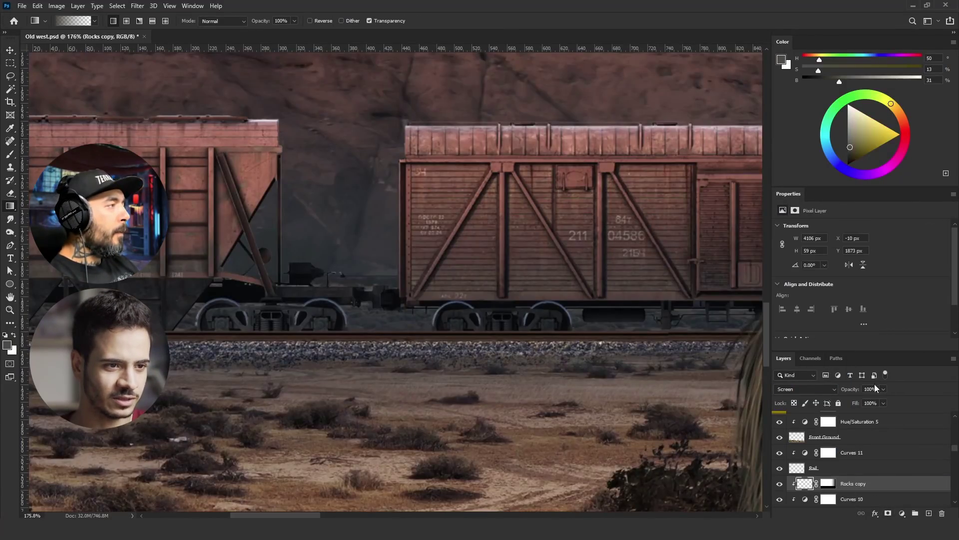
key("ctrl+b")
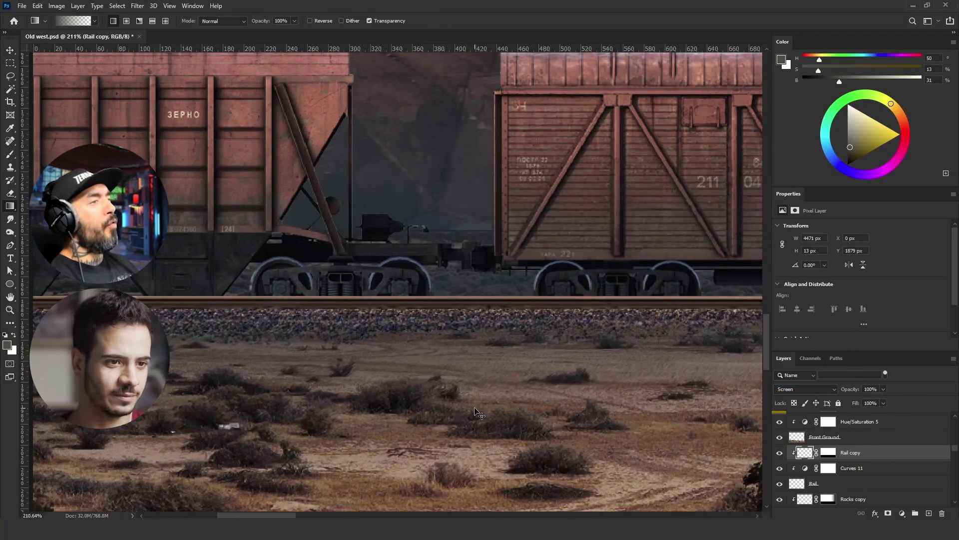
Adjust the masked Rail copy with Levels and Color Balance, keeping it in Screen mode at 60% opacity
key("ctrl+l")
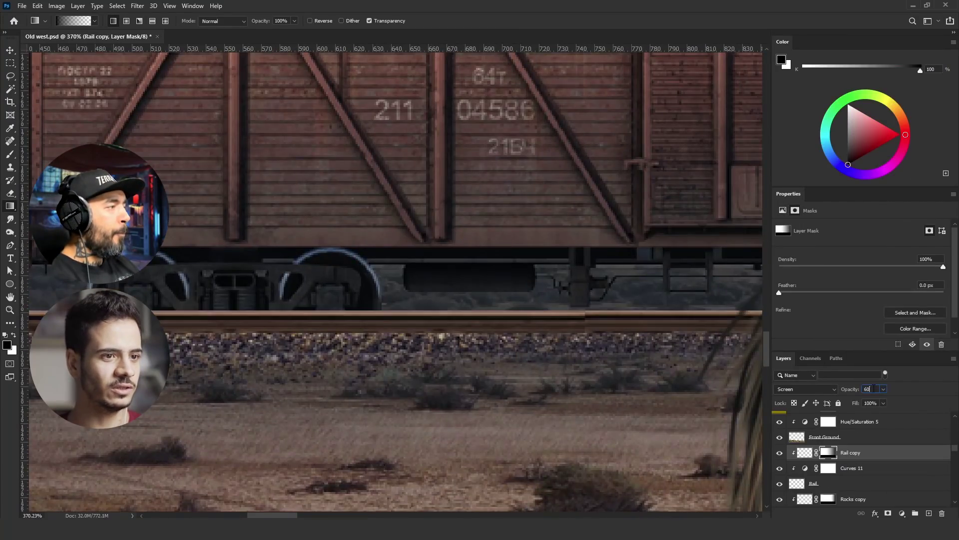
key("ctrl+b")
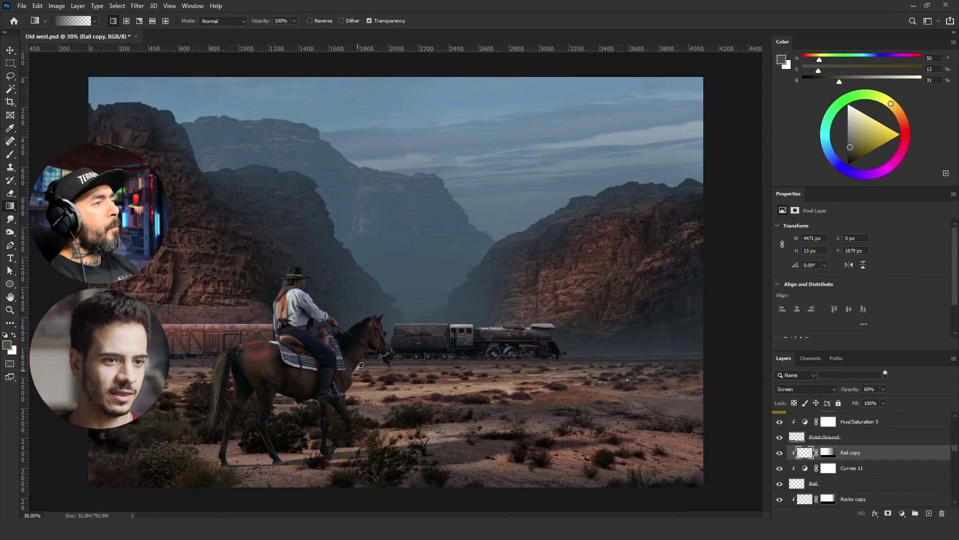
Add a new layer, draw a blue-grey reflected gradient along the tracks as haze, and blend it as Screen
key("ctrl+shift+alt+n")
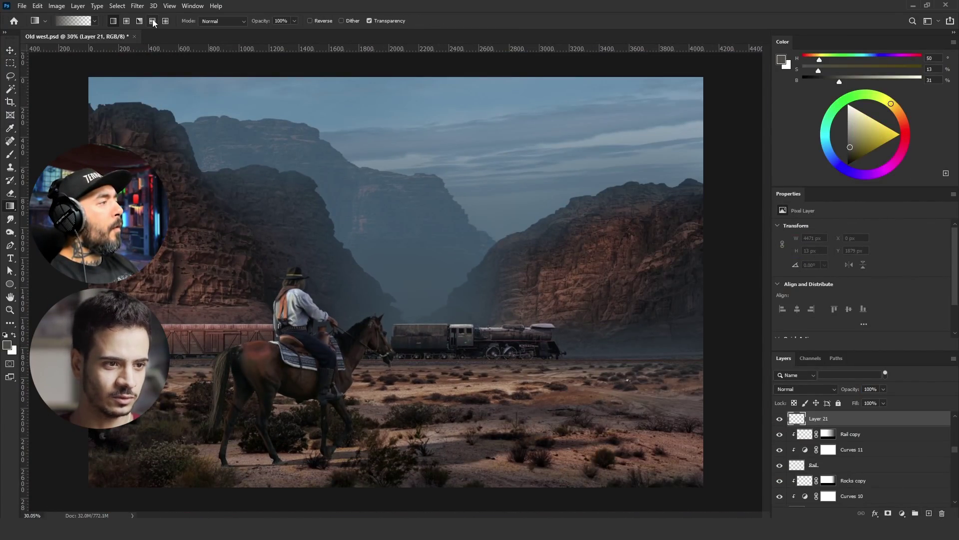
left_click(153, 22)
left_click(806, 389)
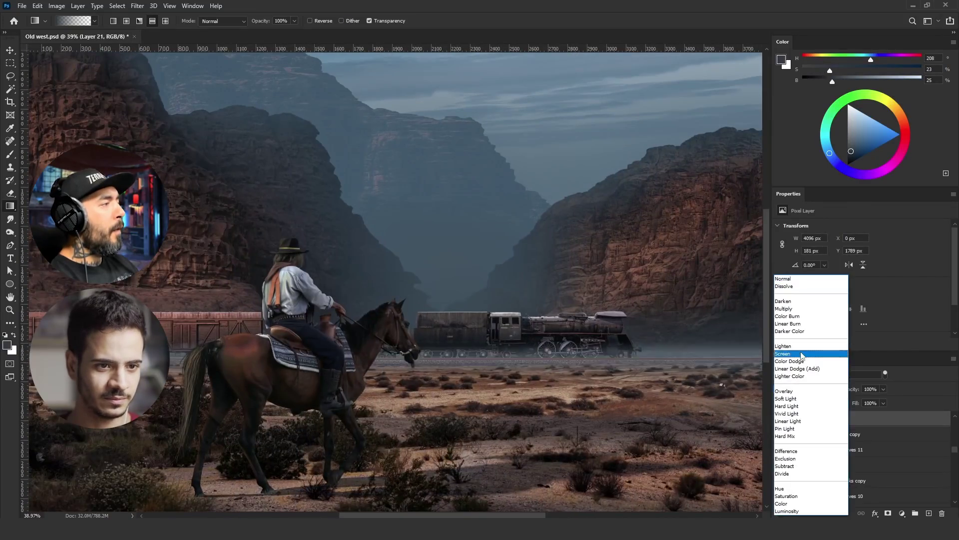
left_click(801, 354)
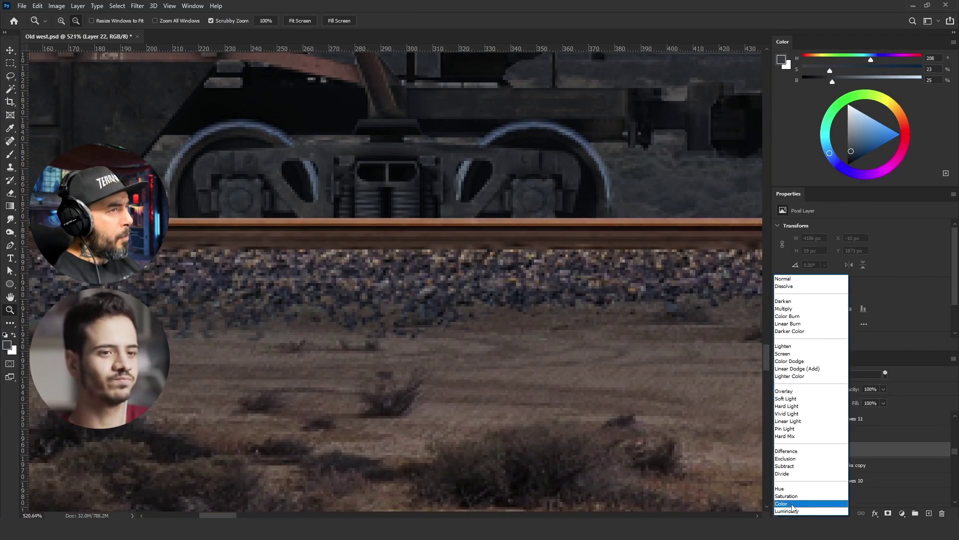
Set the clipped layer above the gravel copy to Color mode and tint the gravel with a gradient
left_click(814, 503)
key("g")
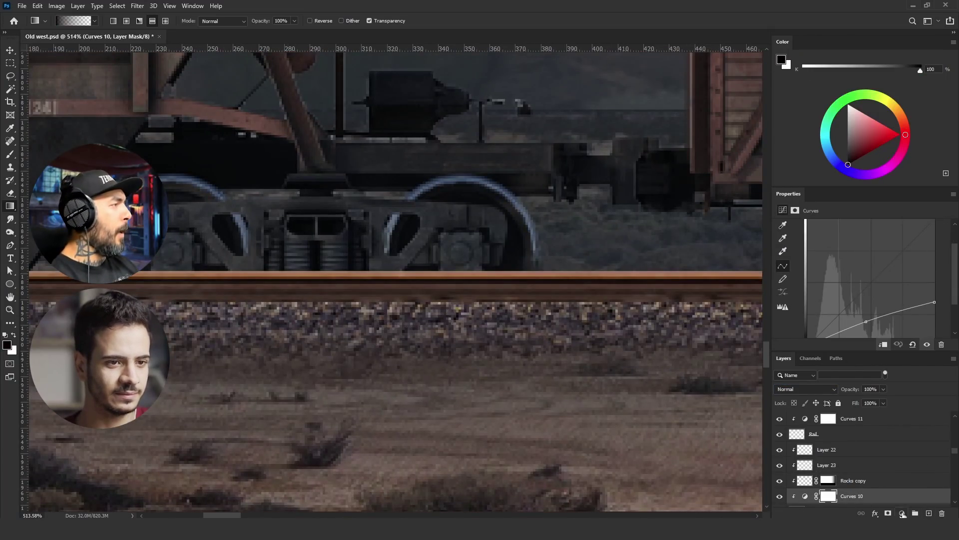
Below the gravel copy, add clipped Hue/Saturation and Curves adjustments and shift the red, green and blue curves in Color mode
left_click(901, 513)
left_click(889, 372)
left_click(856, 240)
left_click_drag(864, 295, 873, 317)
left_click(850, 240)
left_click(844, 240)
left_click(843, 239)
scroll(867, 300, "down", 1)
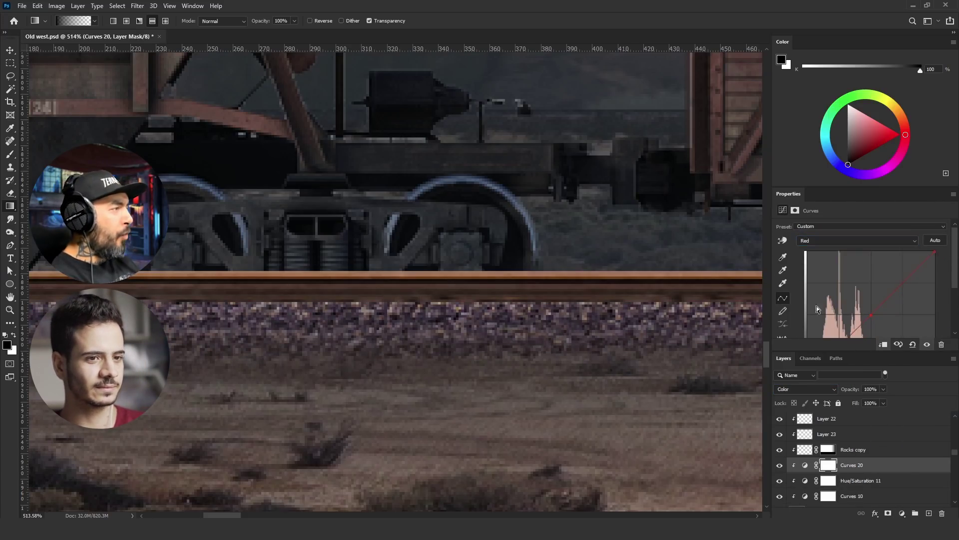
key("alt+4")
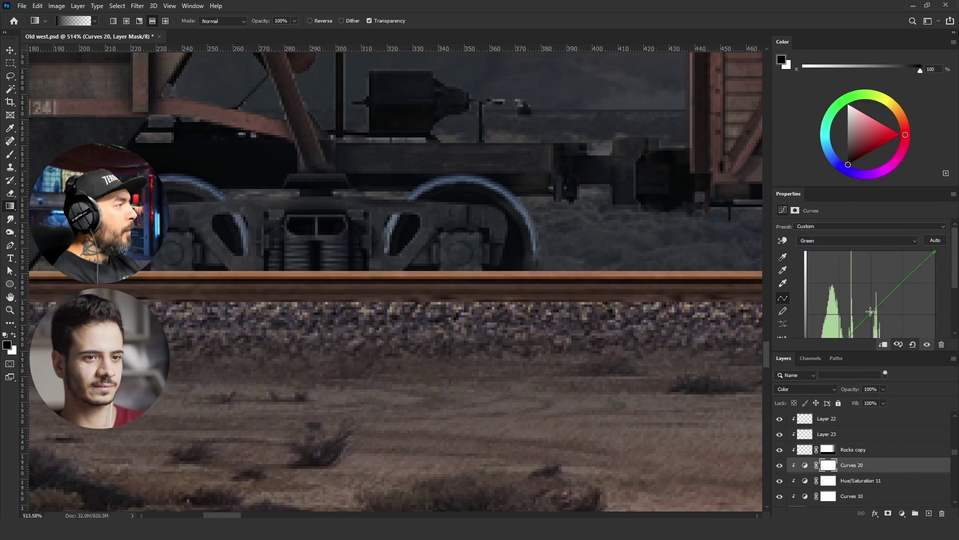
scroll(265, 308, "down", 15)
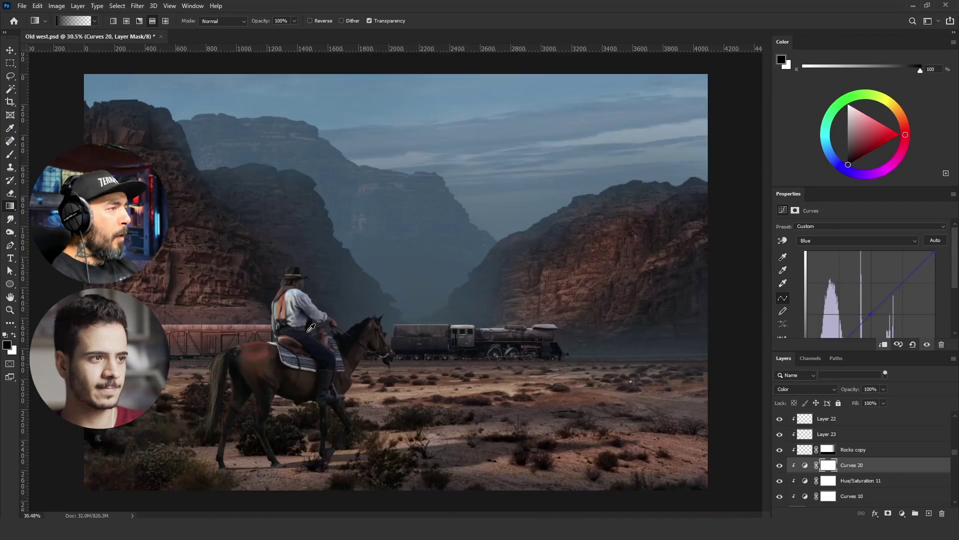
Sample a dark blue haze tone and draw a horizontal gradient over the rails on a clipped layer at 40% opacity
scroll(667, 371, "up", 3)
scroll(819, 445, "up", 3)
left_click(818, 437)
left_click(818, 442, "alt")
scroll(629, 350, "up", 4)
left_click(475, 331, "alt")
left_click_drag(670, 353, 200, 353)
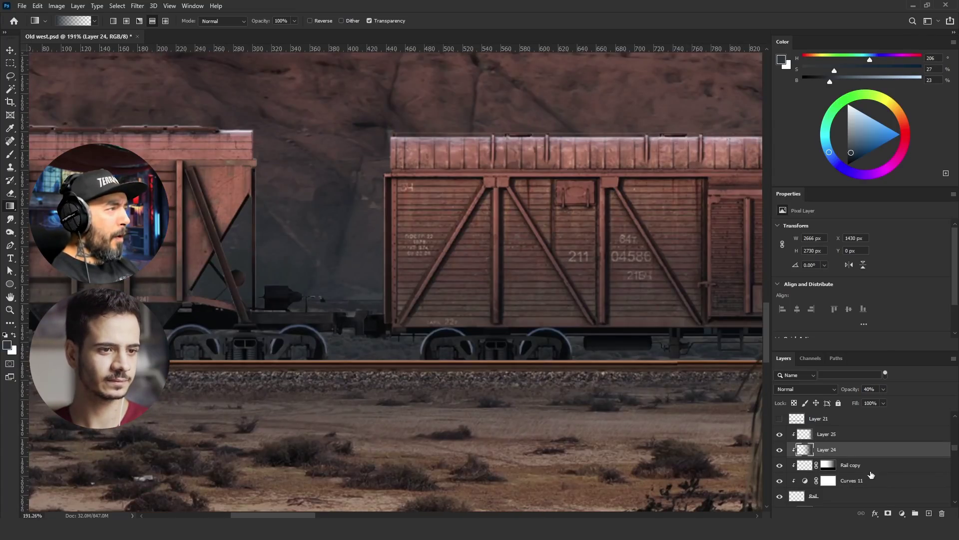
Add a clipped Curves adjustment to the rails and lift its black point, and likewise lift the shadows in the train's Curves 13
left_click(780, 481)
left_click(902, 513)
left_click(849, 371)
left_click_drag(808, 315, 812, 300)
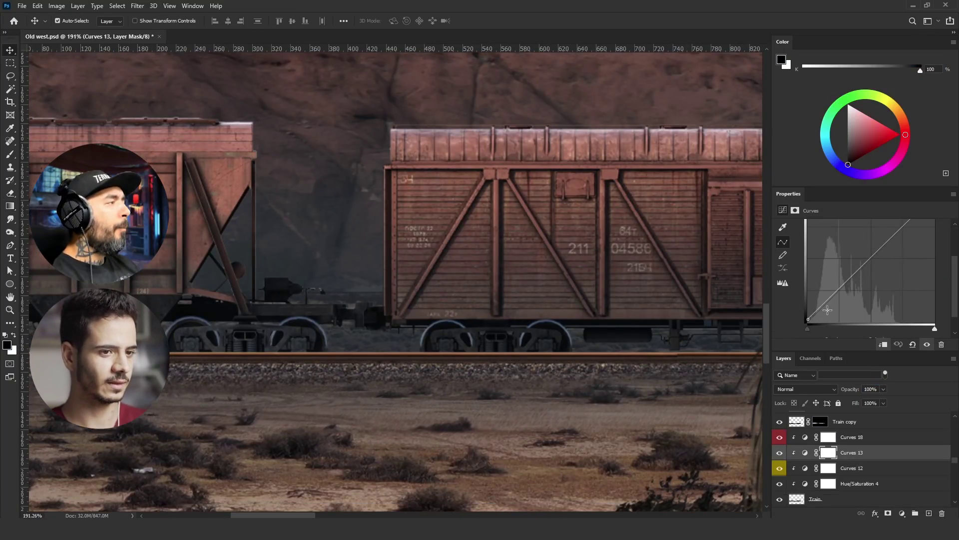
left_click_drag(808, 315, 810, 310)
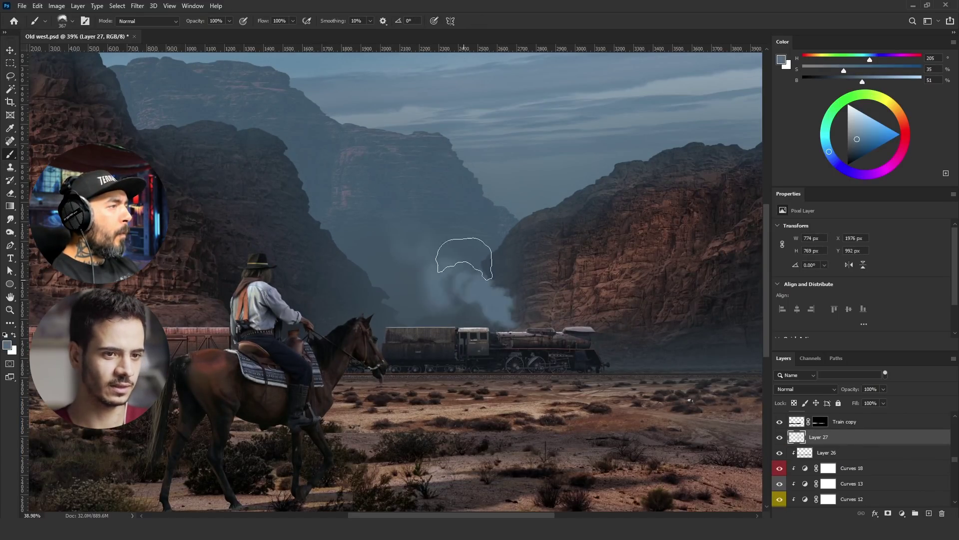
Paint blue-grey smoke rising from the locomotive, merge the smoke layers into one, and adjust the result with Hue/Saturation
mouse_move(464, 258)
left_mouse_down()
mouse_move(473, 229)
mouse_move(369, 204)
left_mouse_up()
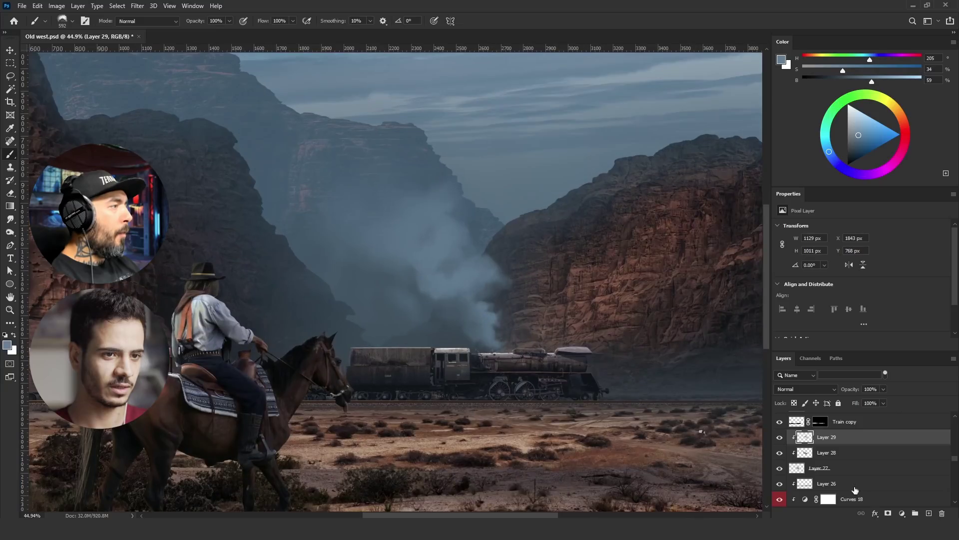
left_click(853, 469)
key("ctrl+e")
key("ctrl+u")
left_click_drag(798, 328, 789, 327)
key("Return")
Set the merged smoke layer's blend mode to Lighten
left_click(806, 389)
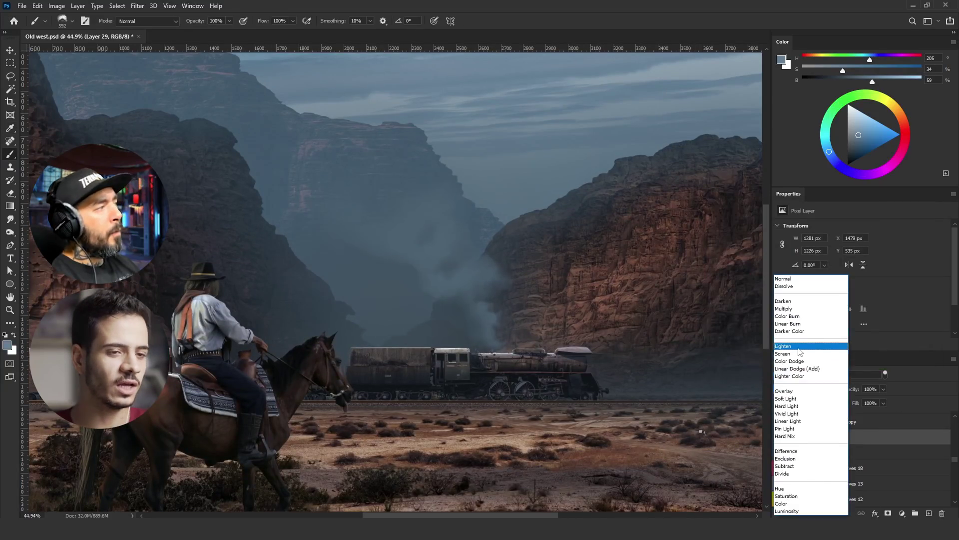
left_click(799, 345)
left_click_drag(441, 285, 403, 295)
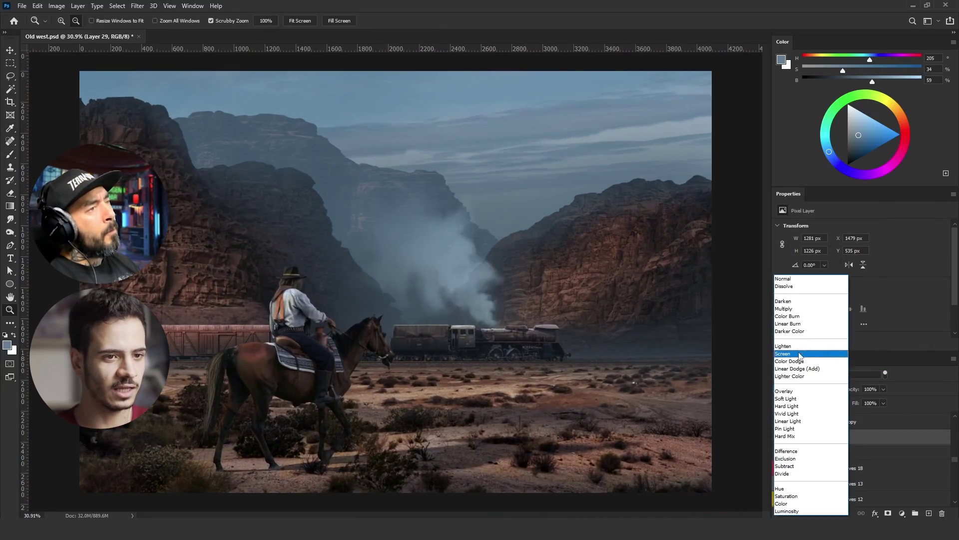
key("Escape")
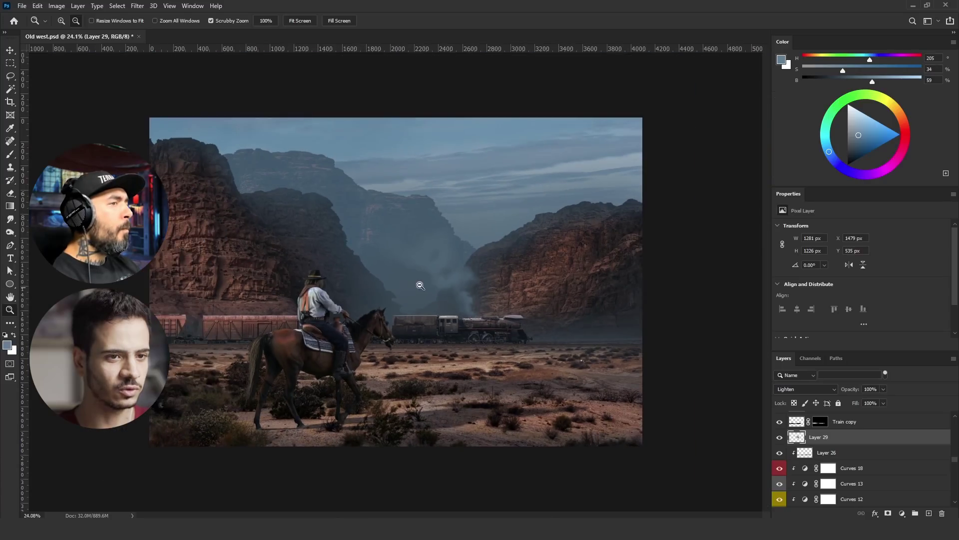
Set up a scattered cloud brush with a 3235 px Multiply dual tip and try a smoke stroke on a new layer
key("F5")
left_click_drag(470, 298, 551, 299)
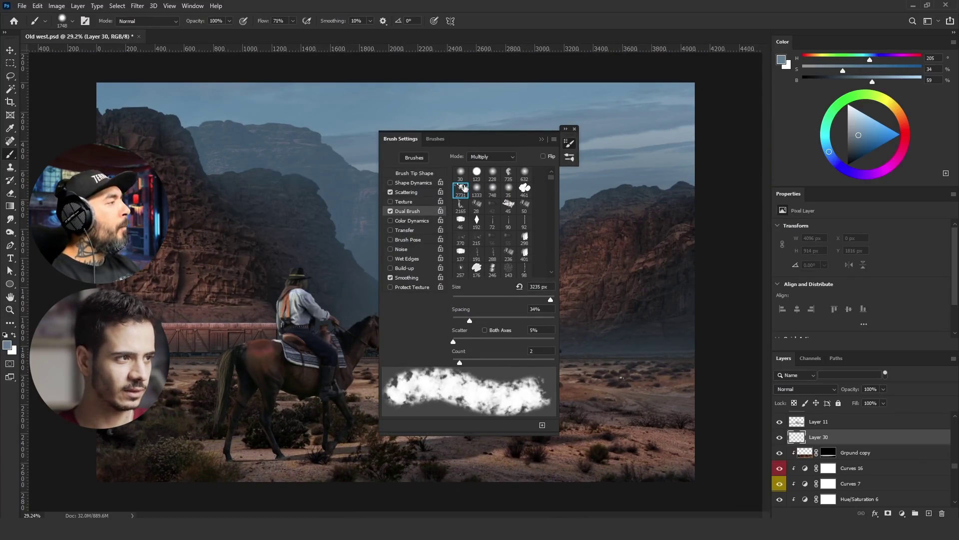
key("F5")
left_click(439, 278)
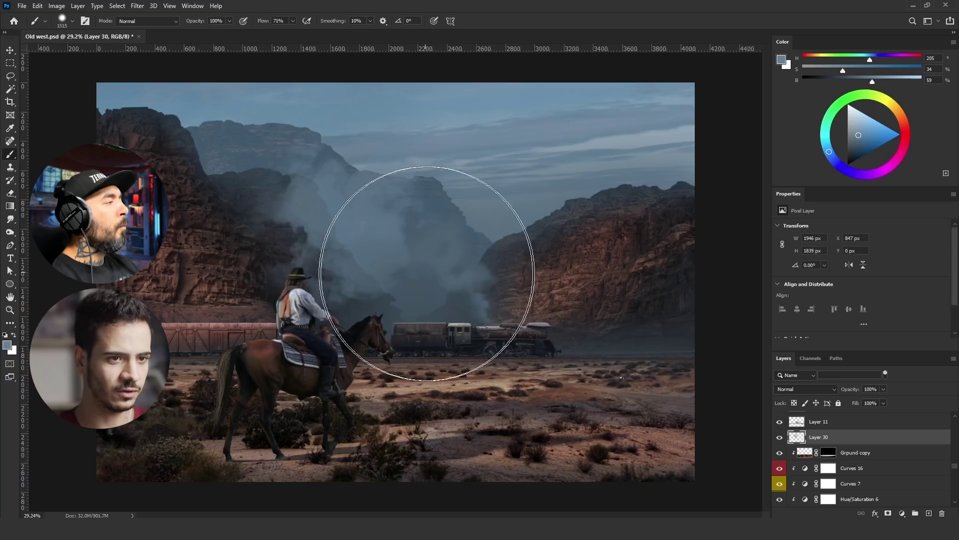
key("ctrl+z")
Sample the canyon haze colour, raise the flow to 100%, and paint smoke between the cliffs behind the train
left_click(406, 290, "alt")
left_click_drag(292, 21, 307, 33)
mouse_move(411, 297)
left_mouse_down()
mouse_move(416, 316)
mouse_move(378, 297)
left_mouse_up()
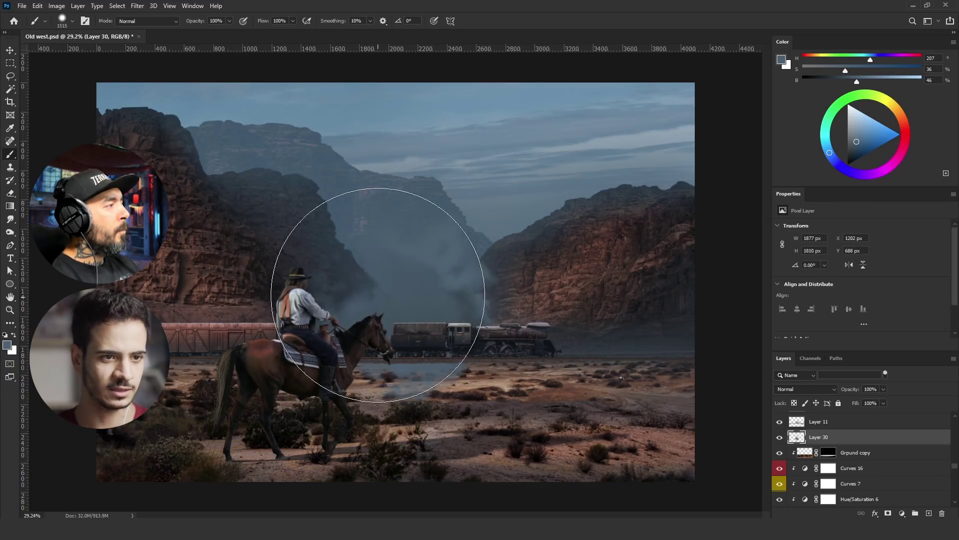
key("ctrl+z")
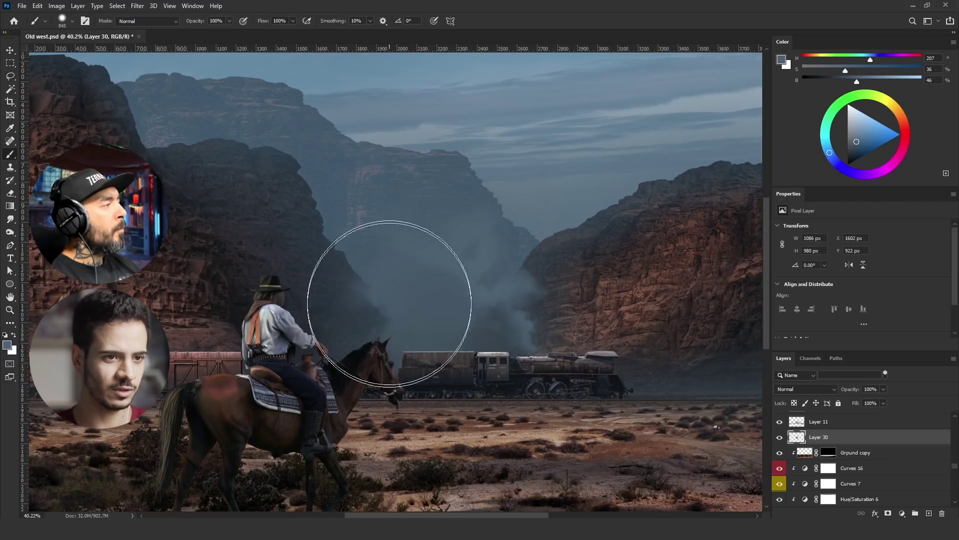
mouse_move(385, 289)
left_mouse_down()
mouse_move(288, 254)
mouse_move(494, 300)
mouse_move(374, 314)
mouse_move(457, 308)
left_mouse_up()
Apply the layer mask of smoke Layer 30 and set its blend mode to Lighten
right_click(819, 437)
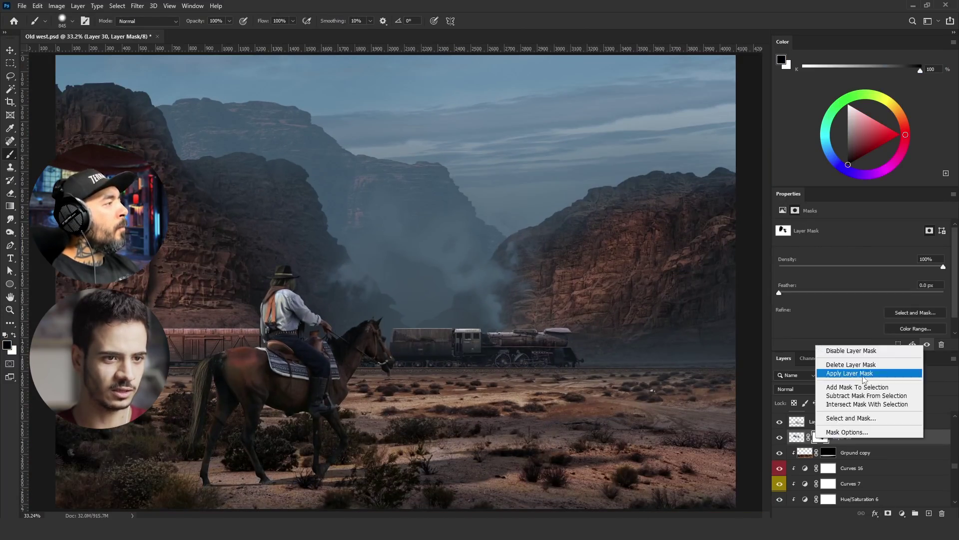
left_click(859, 375)
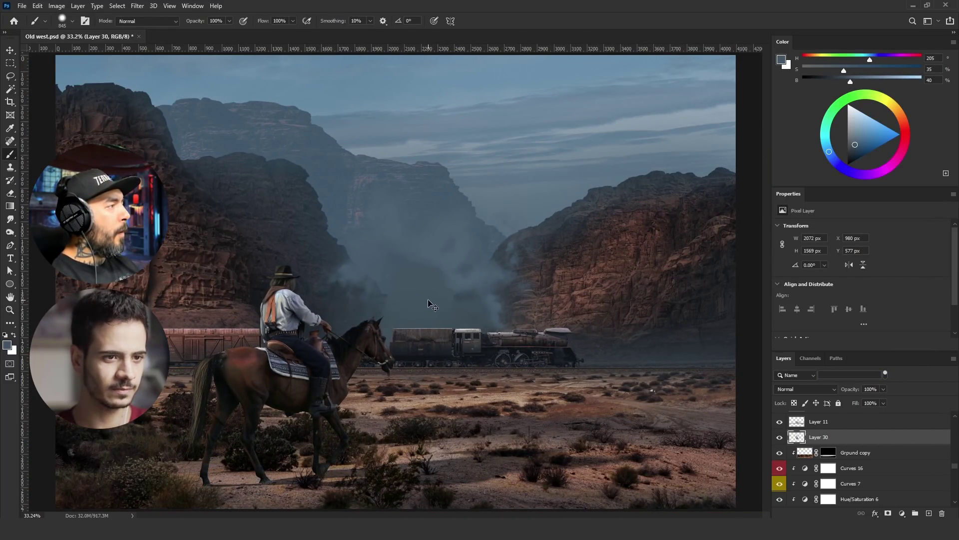
left_click(805, 389)
left_click(799, 359)
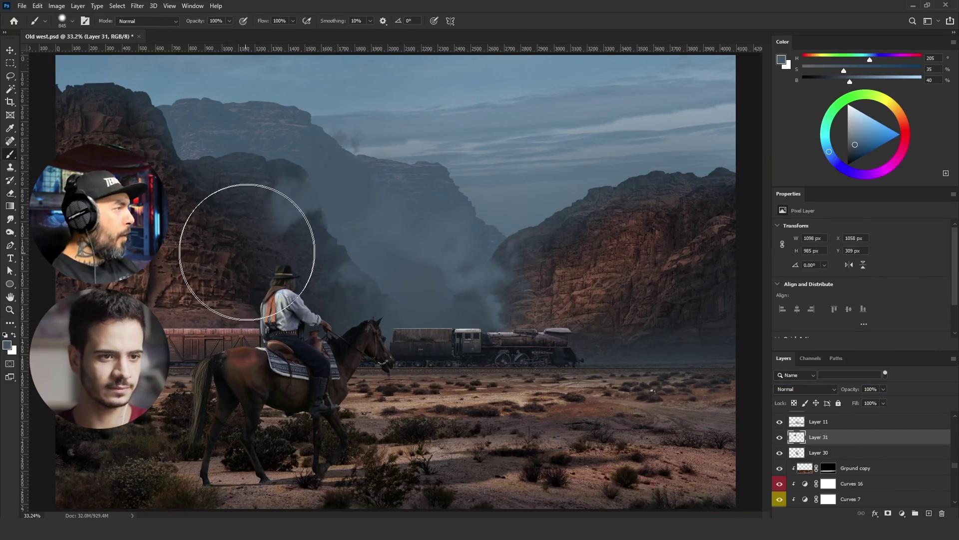
On a new layer above, paint extra smoke behind the rider in a sampled haze colour and erase the excess with a large soft eraser
left_click(328, 199, "alt")
left_click_drag(400, 355, 359, 372)
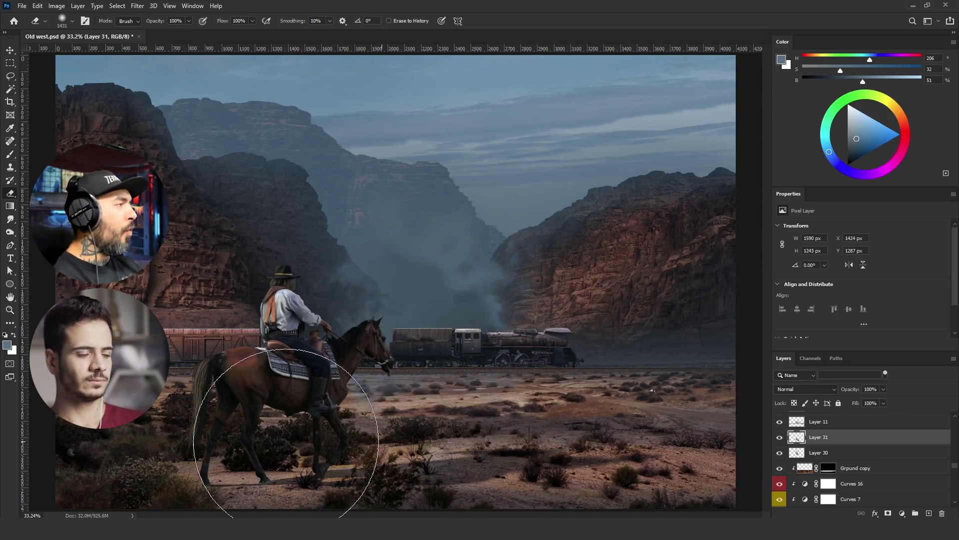
scroll(389, 243, "down", 2)
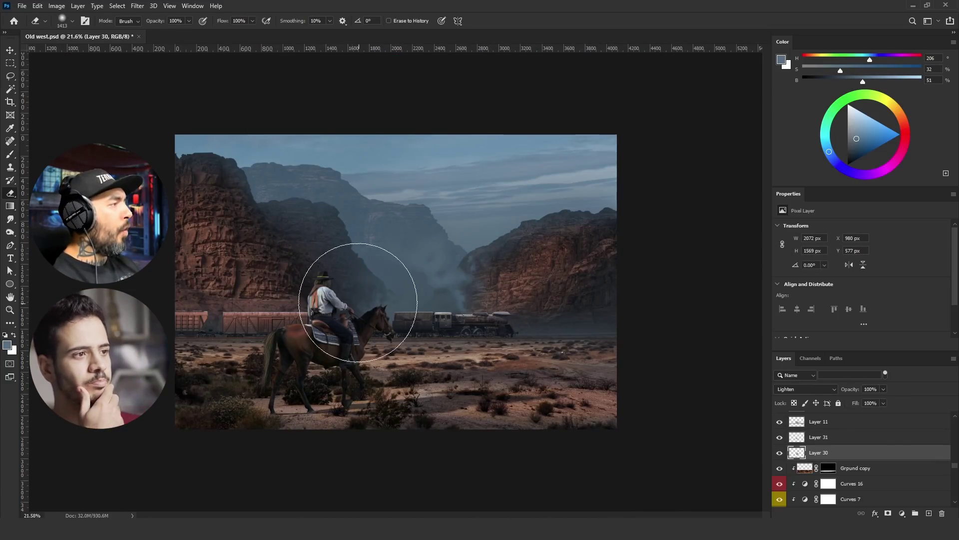
scroll(370, 318, "up", 2)
scroll(900, 491, "up", 3)
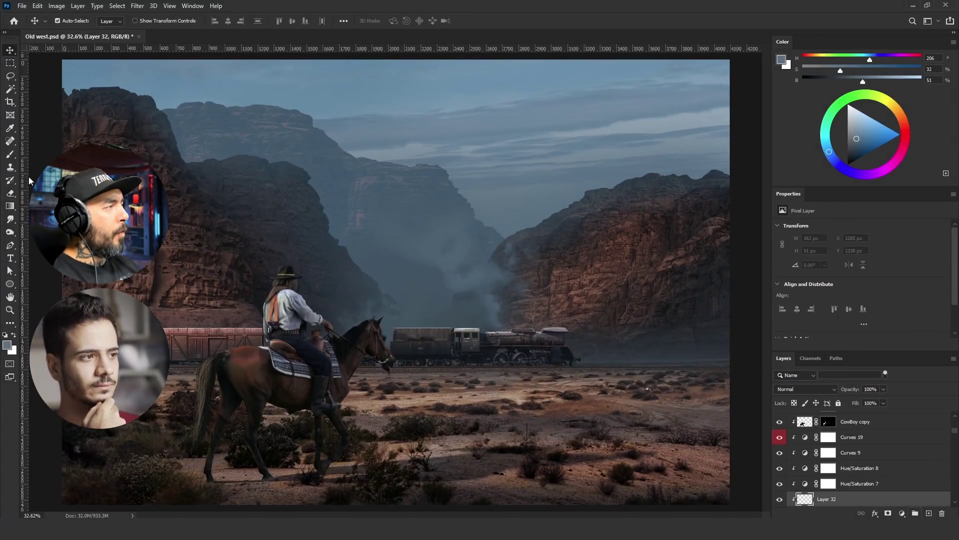
Shade the horse's chest and legs with a soft black brush at 5% flow on a clipped layer
left_click(62, 21)
scroll(353, 139, "up", 5)
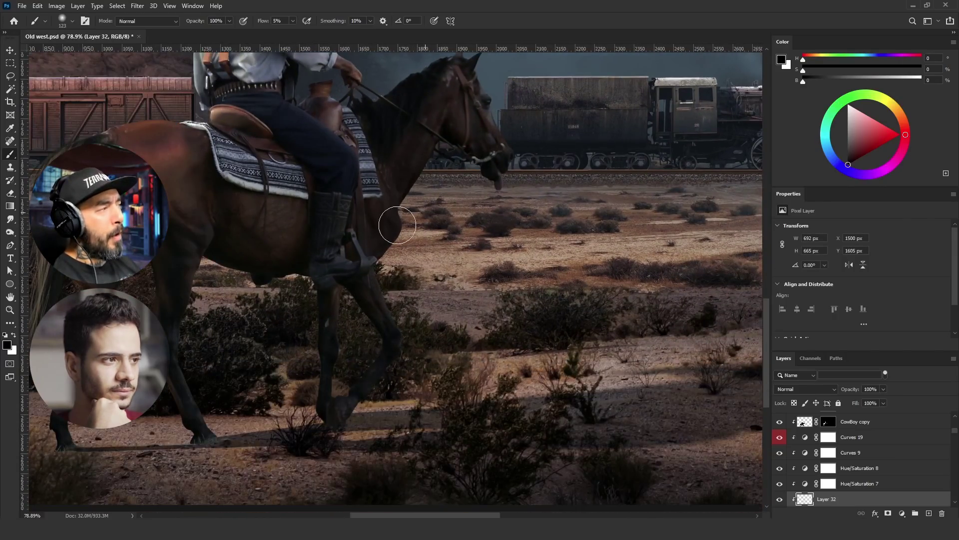
scroll(251, 434, "down", 2)
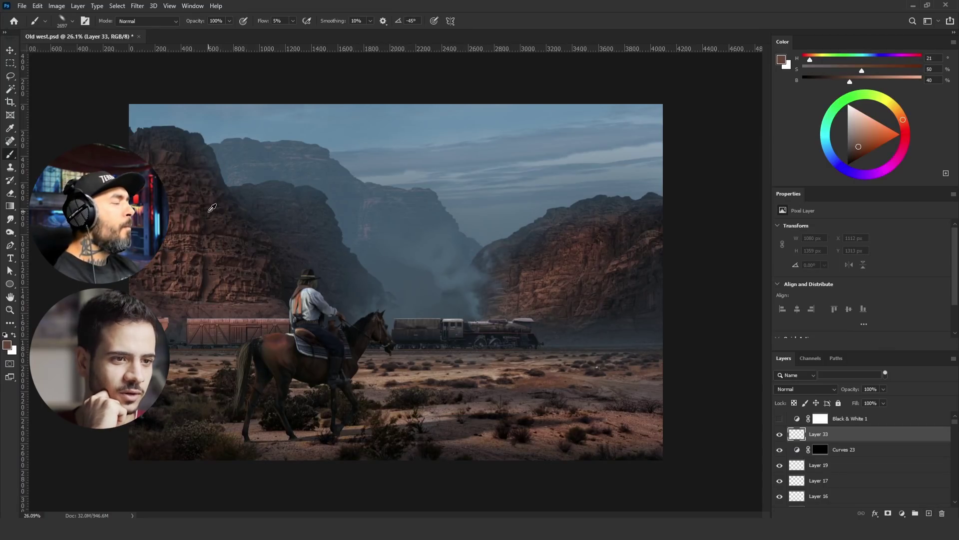
Sample reddish cliff colours and tint the train wagons with a soft brush on a clipped layer in Color blend mode
left_click(192, 243, "alt")
left_click(552, 278, "alt")
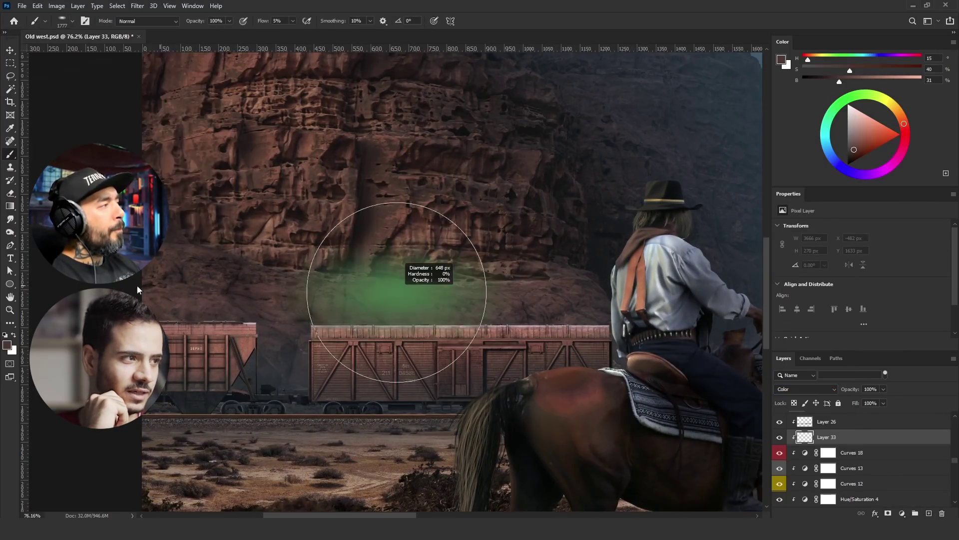
left_click(341, 326, "alt")
left_click_drag(341, 326, 303, 327)
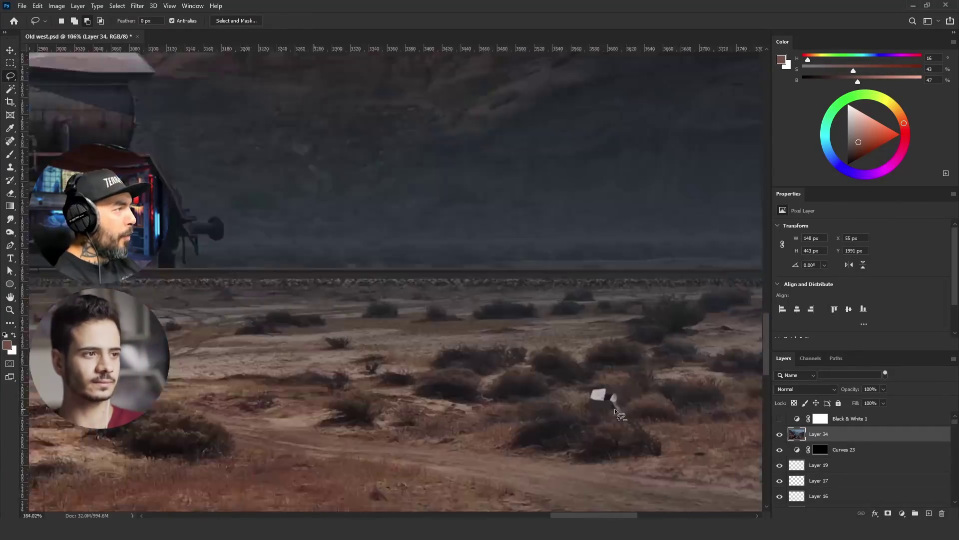
On a new layer, paint dark bush twigs over the horse's hoof with a thin brush angled at 45° and 100% flow
key("super+space")
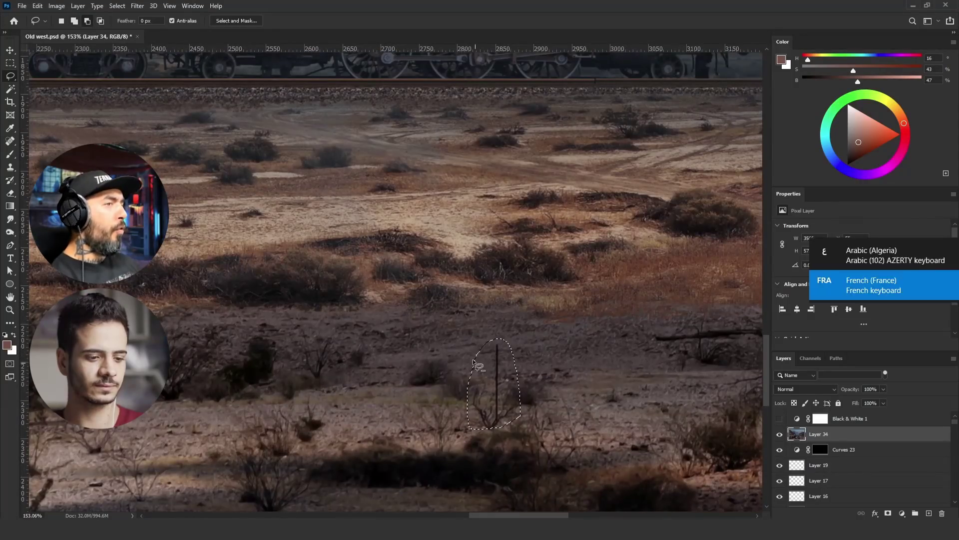
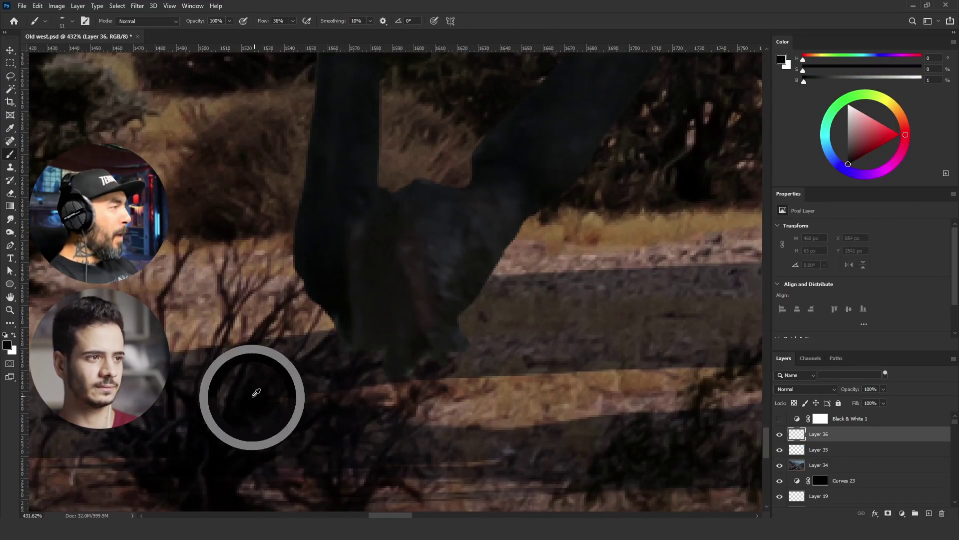
left_click(72, 21)
left_click_drag(42, 57, 33, 62)
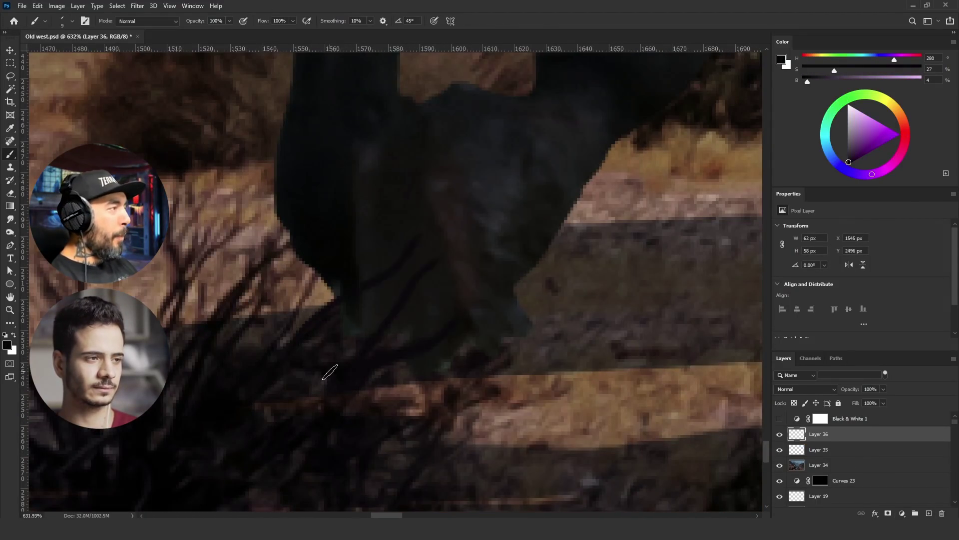
key("ctrl+0")
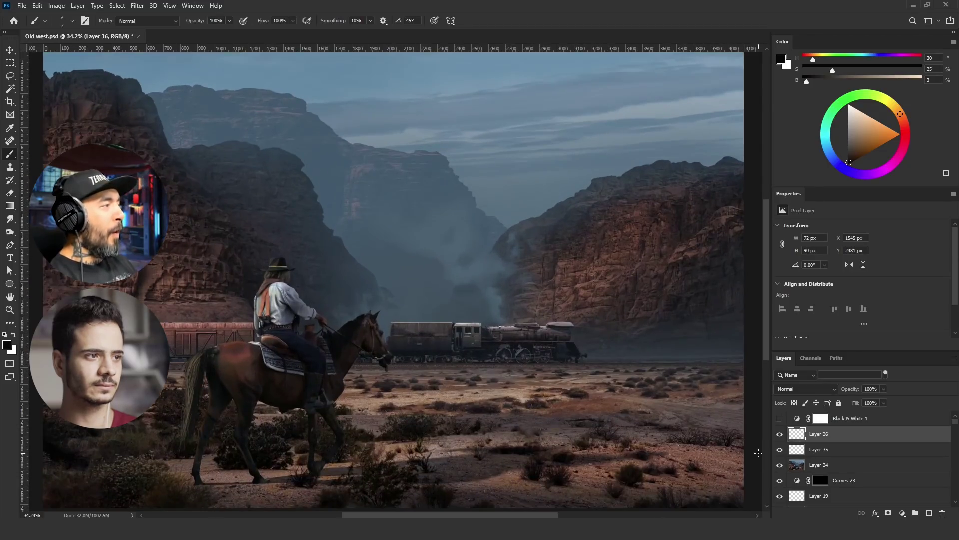
Add a Selective Color adjustment layer above the painted twigs
left_click(902, 513)
left_click(850, 510)
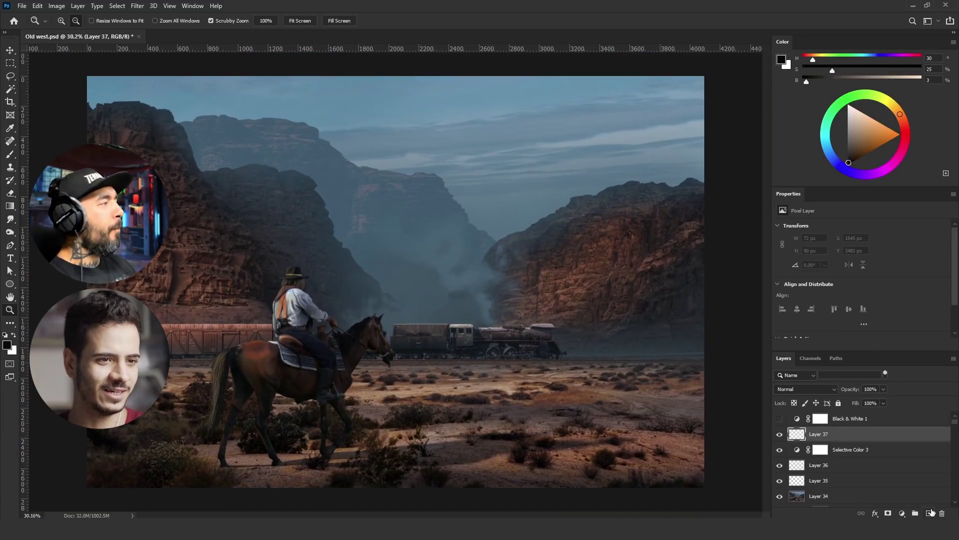
On a merged copy of the image, use Camera Raw to set exposure to +0.30, clarity to +4 and saturation to +13
left_click(137, 6)
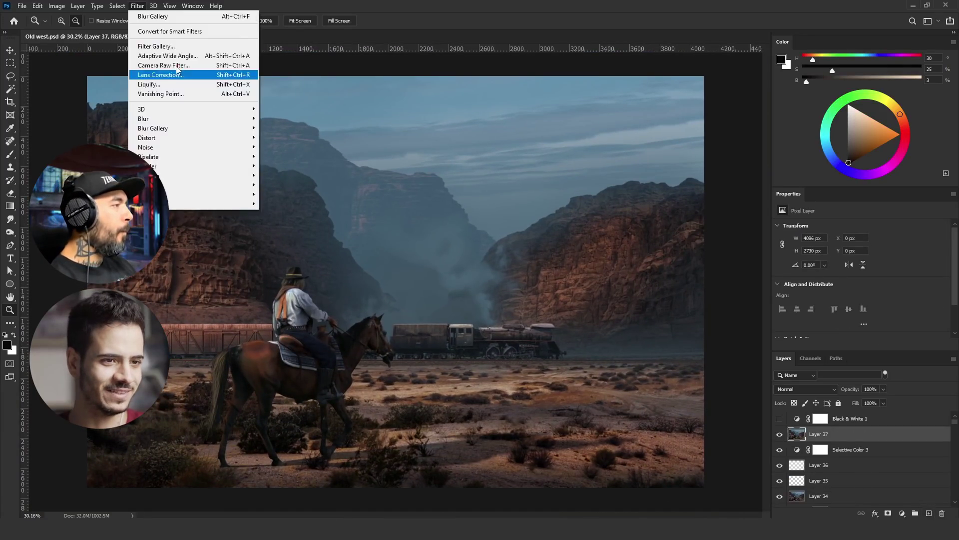
left_click(150, 85)
left_click(764, 154)
left_click_drag(800, 233, 803, 234)
scroll(799, 310, "down", 3)
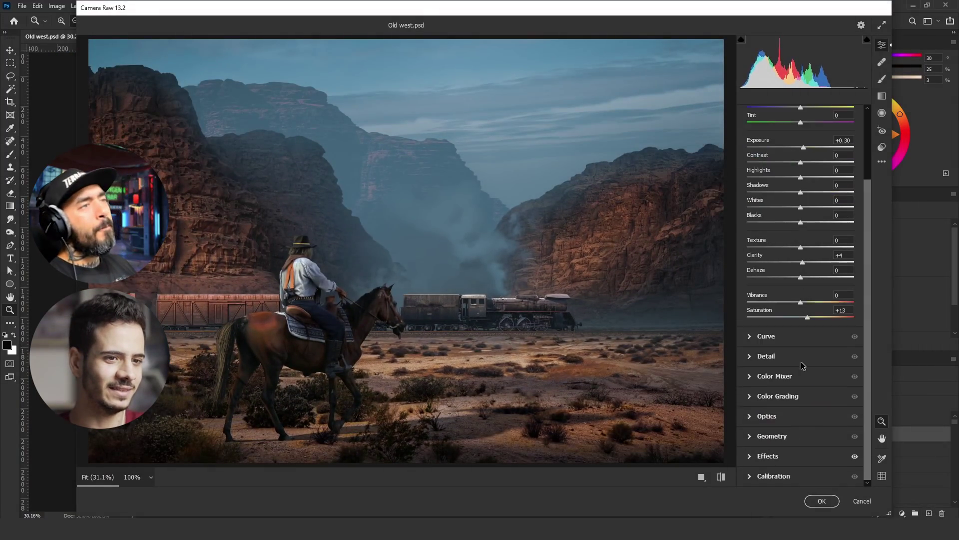
Color grade midtones and shadows blue and highlights to hue 41, saturation 23, apply the filter, and reopen Camera Raw on the same layer
left_click(770, 394)
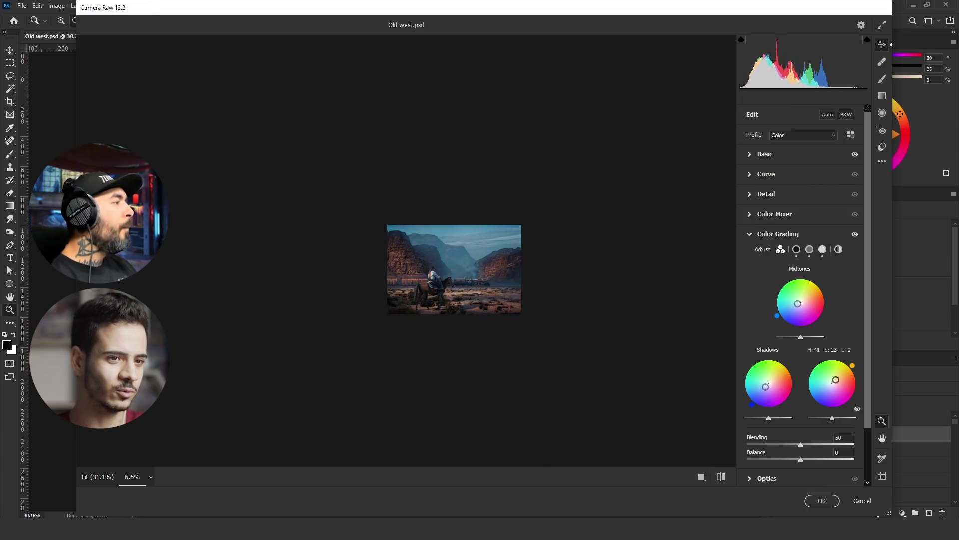
left_click(822, 500)
left_click_drag(842, 450, 841, 456)
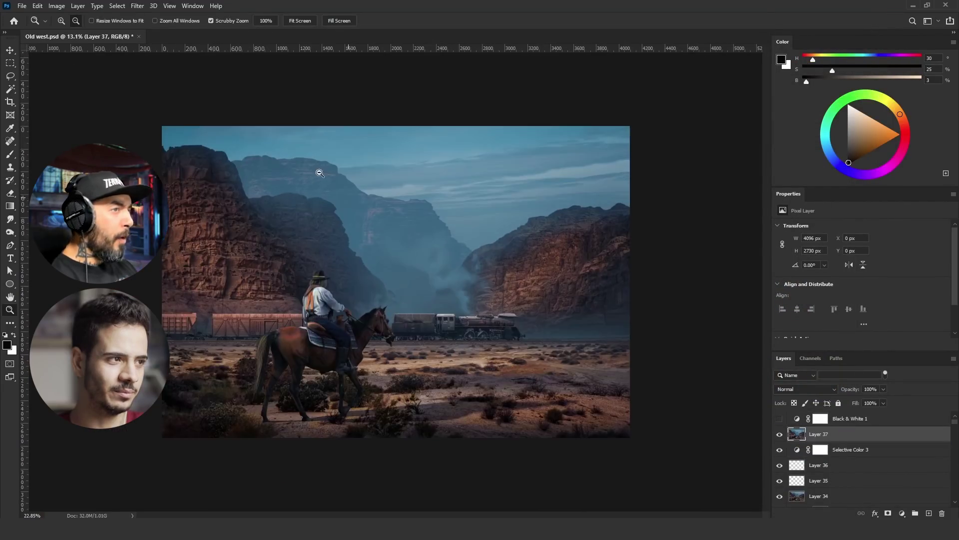
key("ctrl+shift+a")
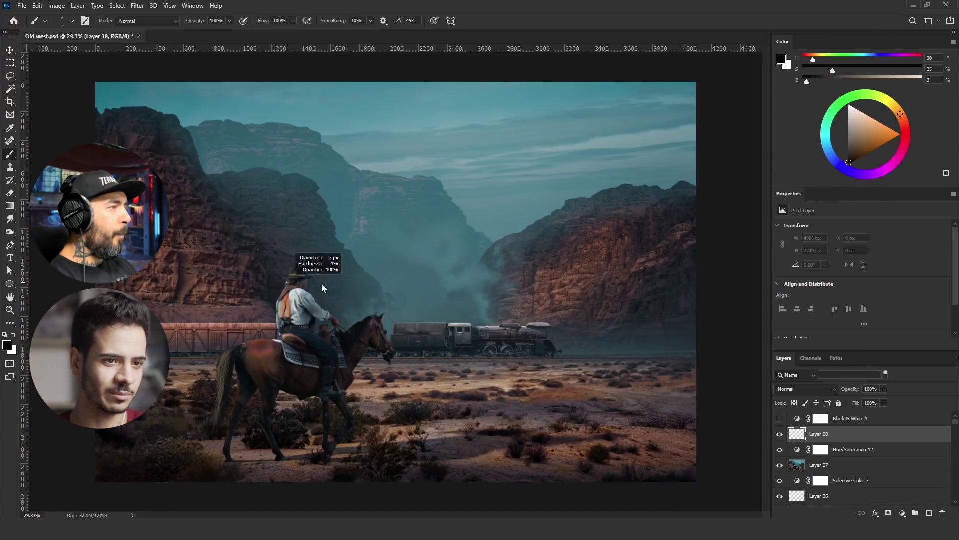
On a new layer, paint a large soft glow over the left cliff in a sampled rock colour and set its blend mode to Screen
left_click(170, 247, "alt")
left_click(117, 160)
left_click(806, 389)
left_click(783, 354)
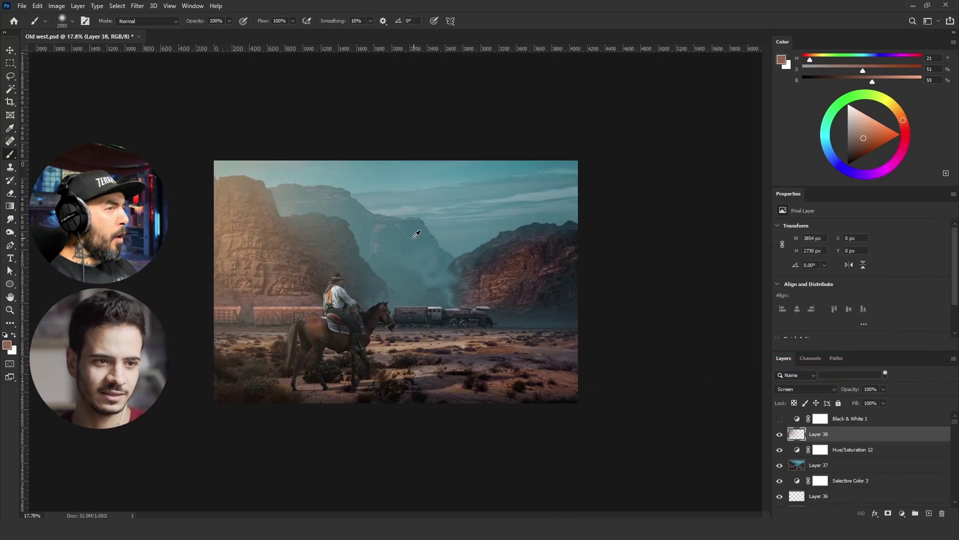
Stretch the glow to about 222% width and 124% height, rotate it about 10°, skew it across the scene and lower its opacity
key("ctrl+t")
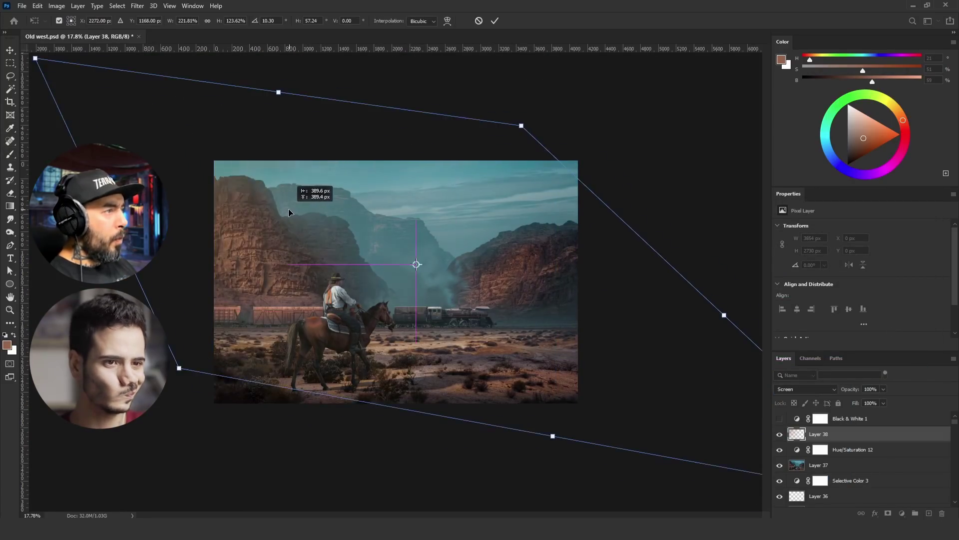
key("Return")
key("e")
key("ctrl+0")
left_click(884, 389)
left_click_drag(874, 399, 857, 398)
Overlay the Full.png artwork as a layer on top and toggle its visibility to compare it with the composite
scroll(492, 310, "up", 1)
scroll(480, 347, "down", 5)
scroll(480, 346, "up", 4)
left_click(779, 450)
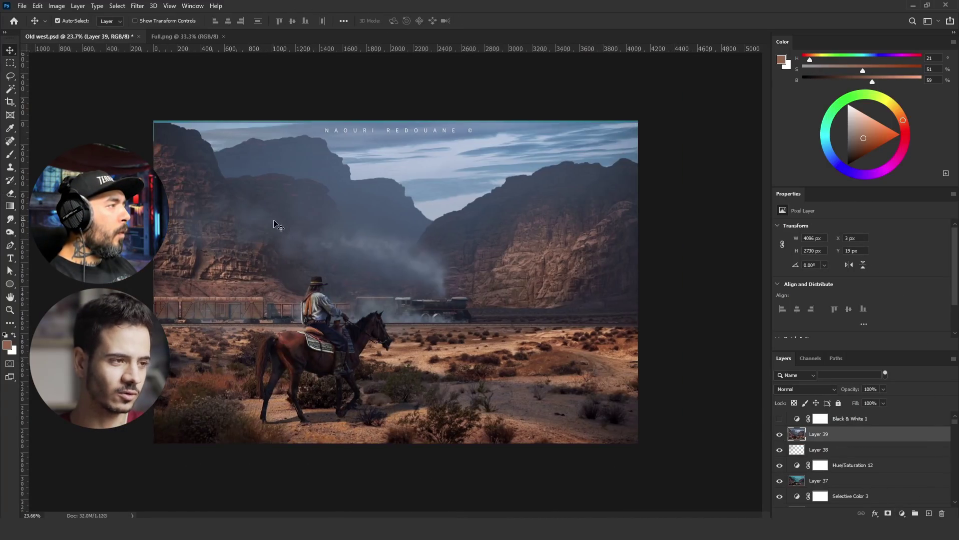
left_click(780, 433)
left_click(779, 434)
left_click(779, 434)
left_click(780, 433)
left_click(779, 434)
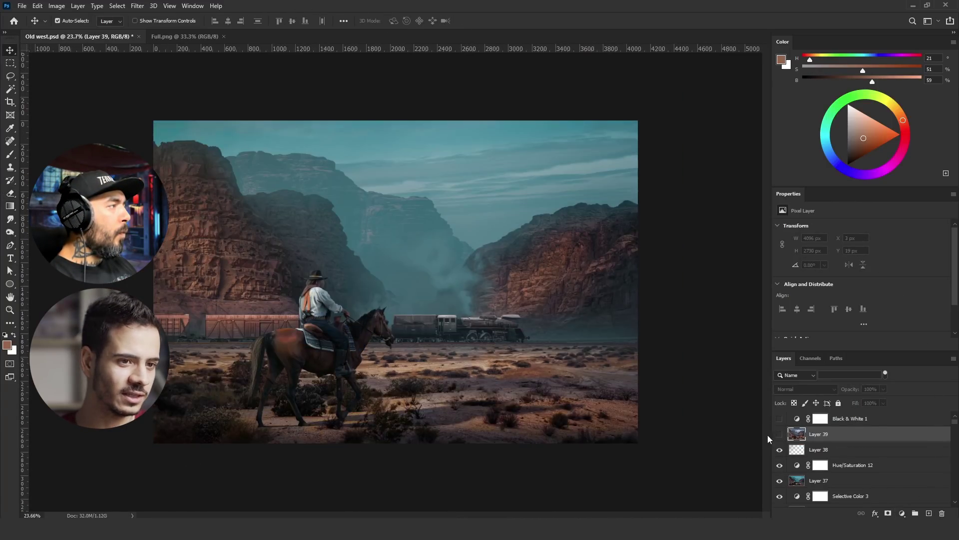
left_click(780, 433)
left_click(779, 433)
Add a Selective Color adjustment in Color blend mode below the reference layer, setting the Reds to magenta -2 and yellow -5
left_click(901, 513)
left_click(831, 462)
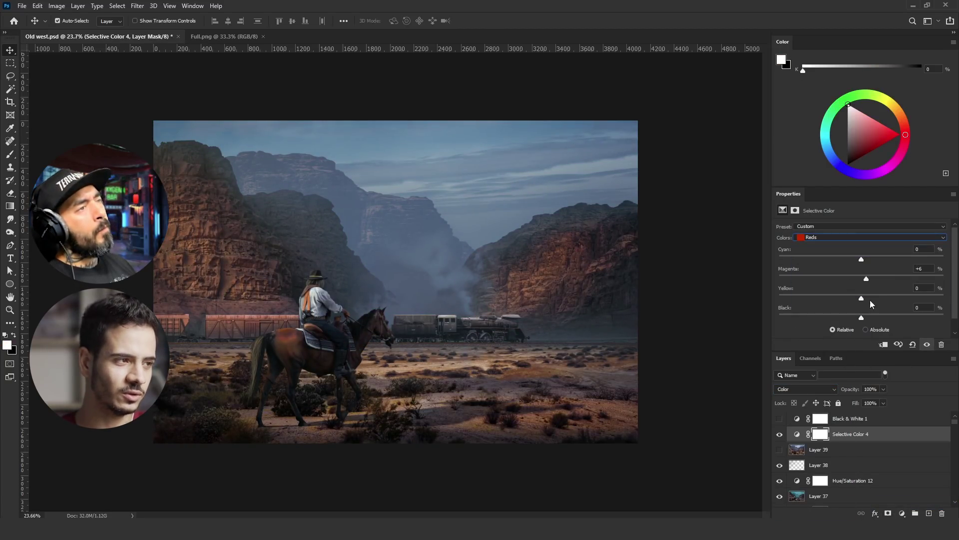
left_click_drag(803, 431, 835, 455)
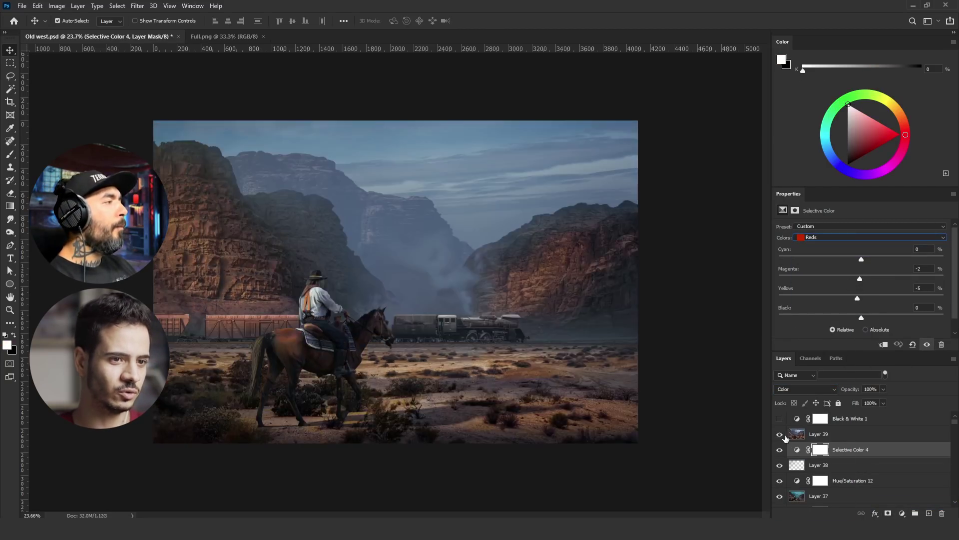
Set the Yellows of the Selective Color adjustment to cyan -4, magenta -10 and yellow +23
left_click(779, 450)
left_click(844, 237)
left_click(852, 250)
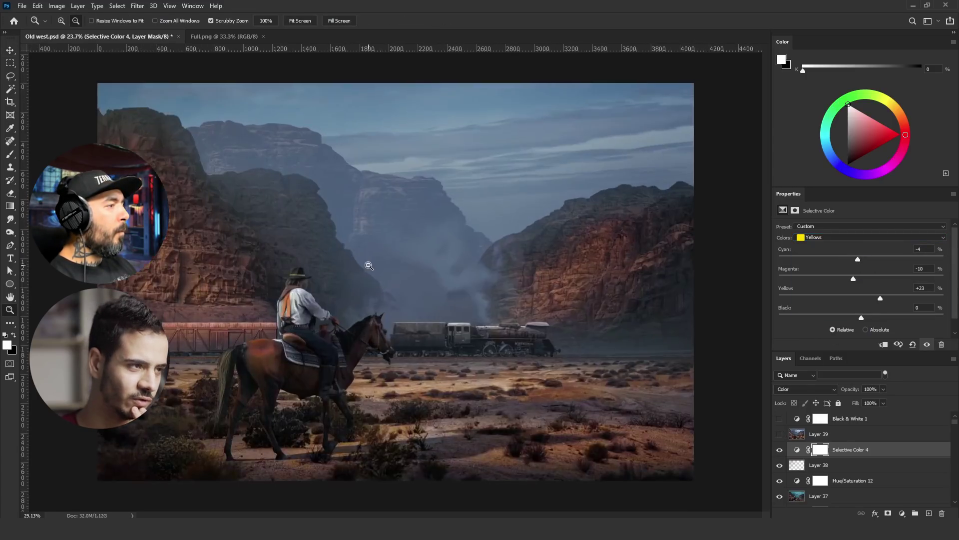